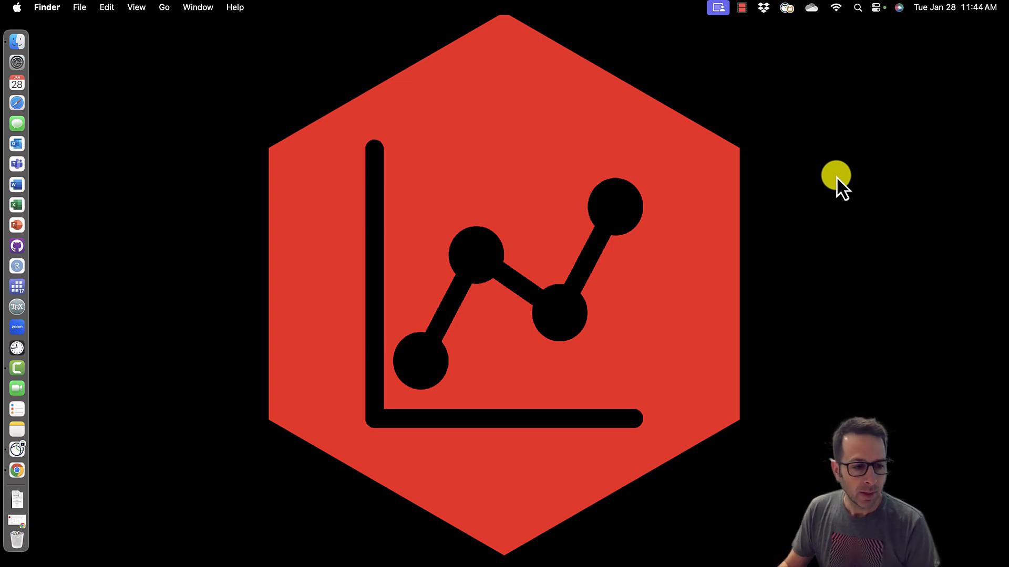
# - Switch to the browser and read the competition page's overview and data download sections
pyautogui.click(17, 521)
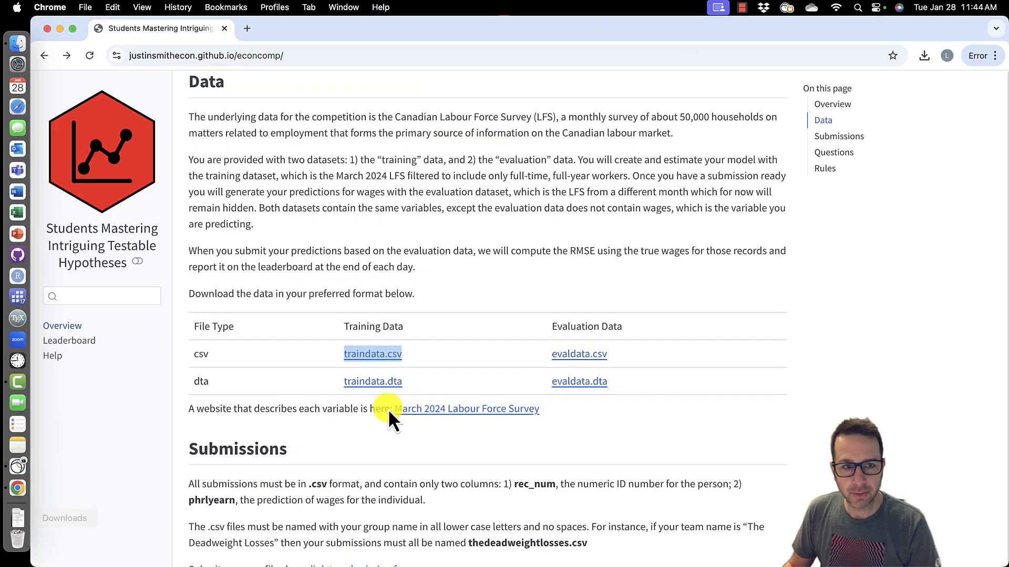
pyautogui.scroll(15, 378, 412)
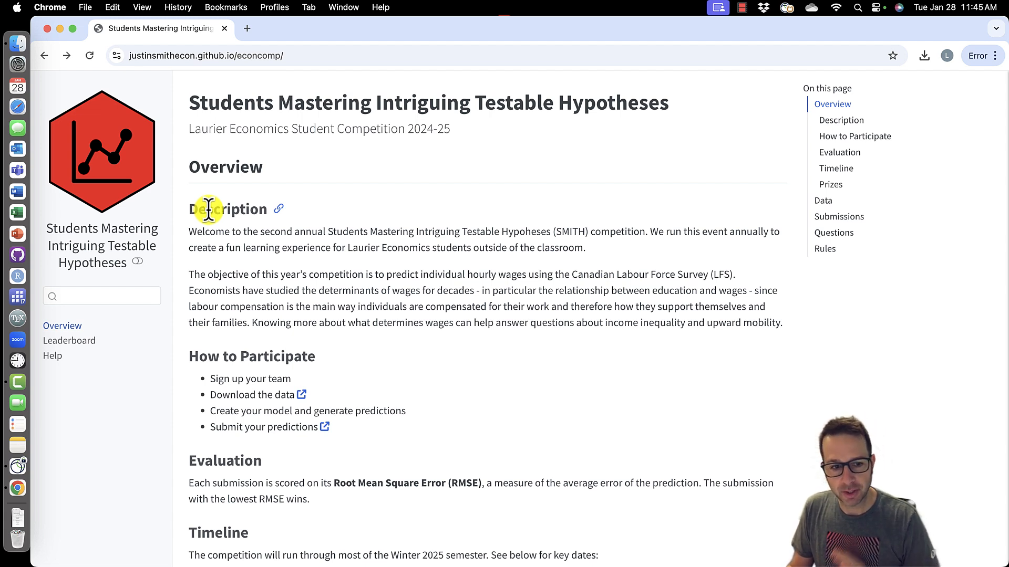
pyautogui.scroll(-5, 509, 261)
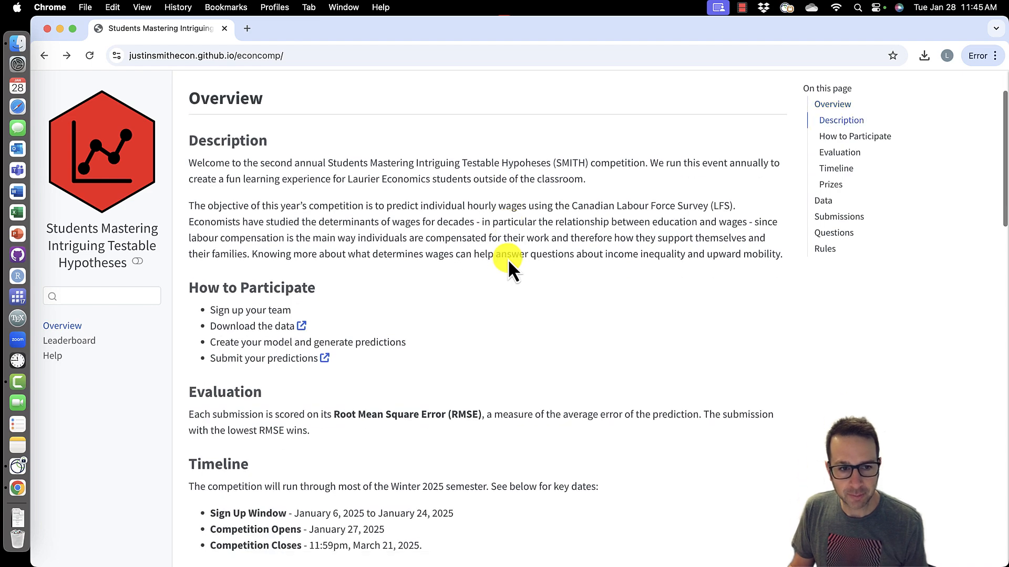
pyautogui.scroll(-8, 507, 260)
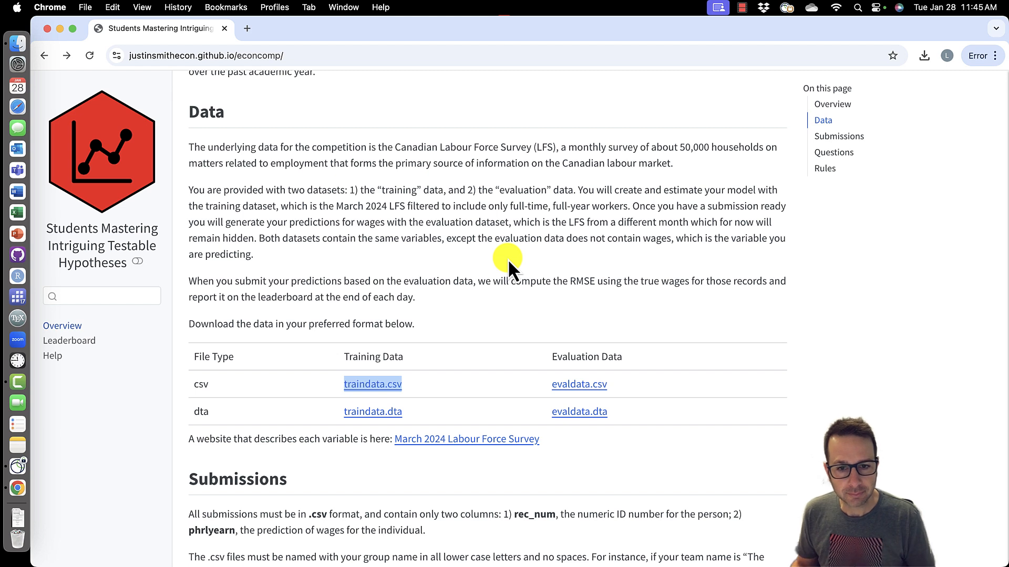
pyautogui.click(467, 330)
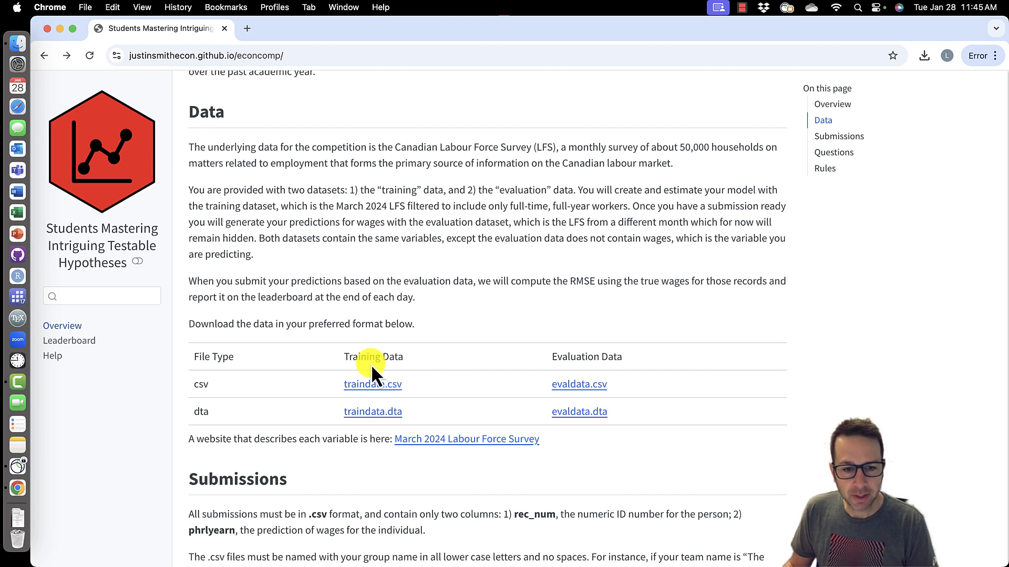
pyautogui.moveTo(343, 356); pyautogui.dragTo(409, 363)
pyautogui.moveTo(550, 361); pyautogui.dragTo(630, 364)
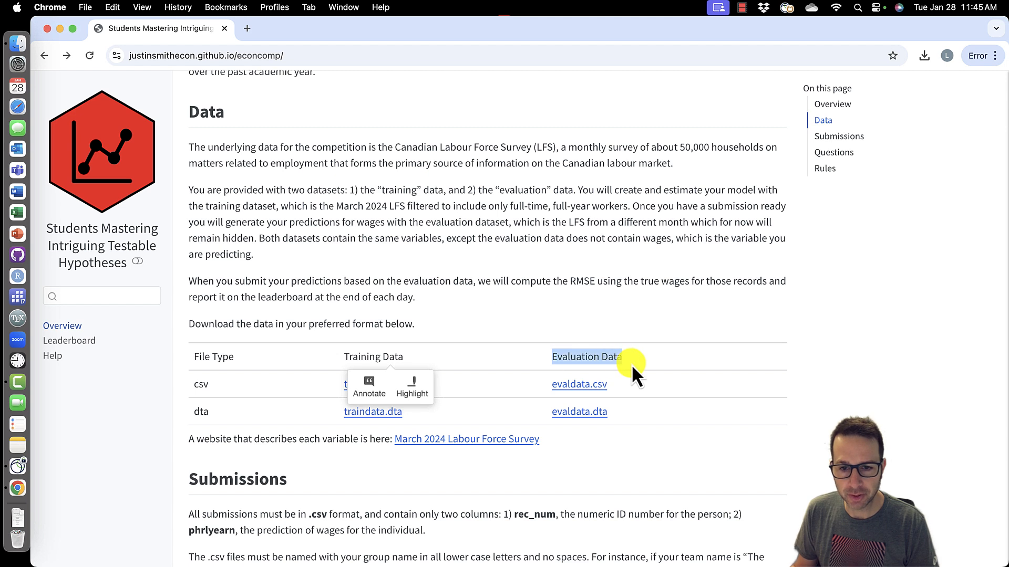
pyautogui.click(555, 327)
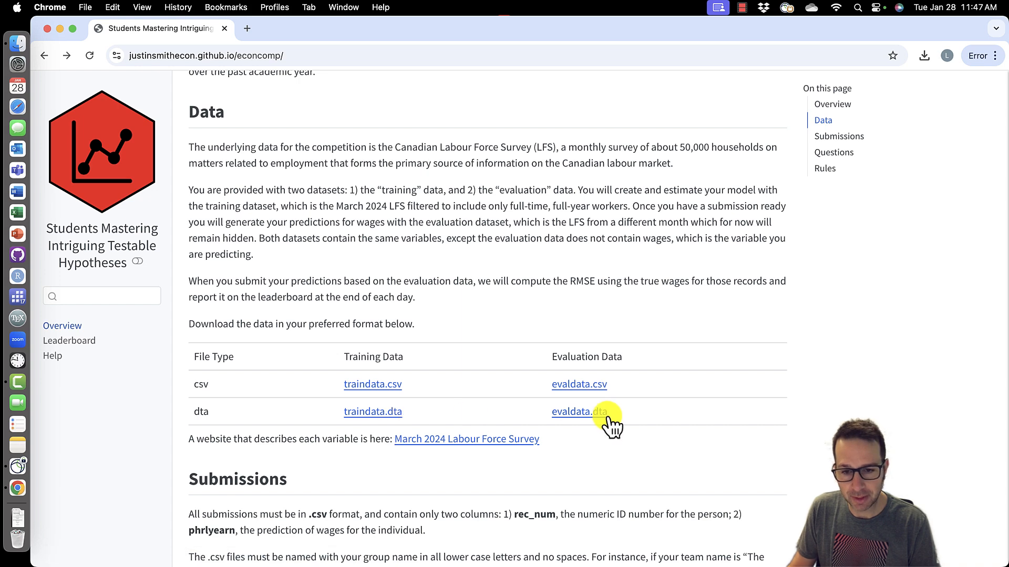
# - Start saving the traindata.csv link and create a new Desktop folder named econcomp for it
pyautogui.scroll(1, 384, 387)
pyautogui.rightClick(384, 387)
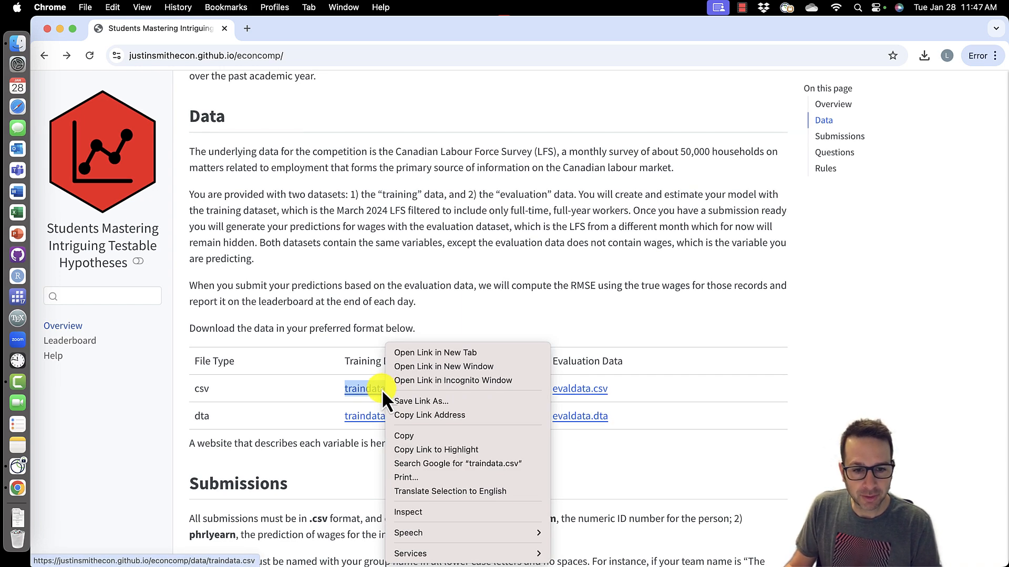
pyautogui.click(446, 402)
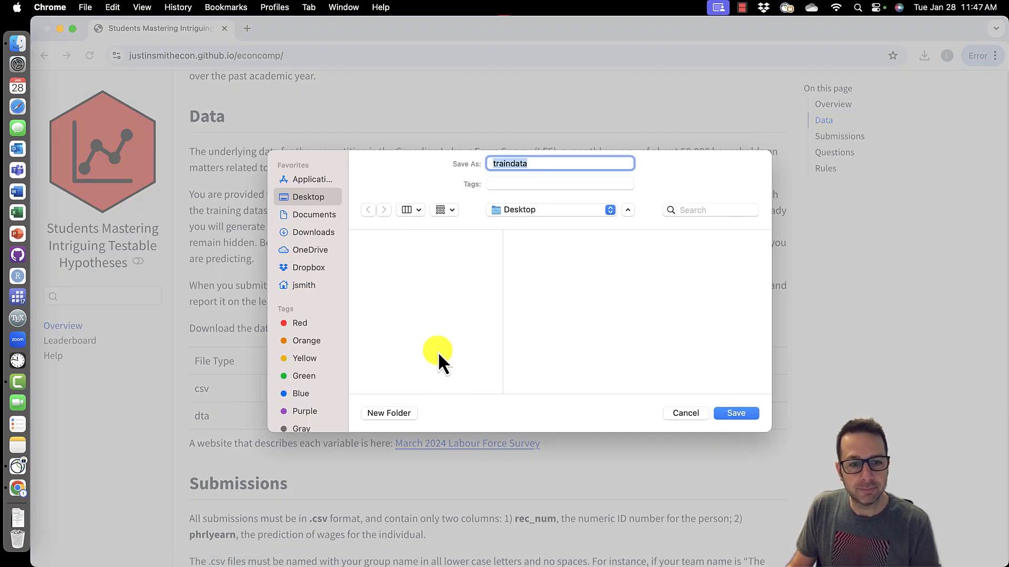
pyautogui.click(389, 414)
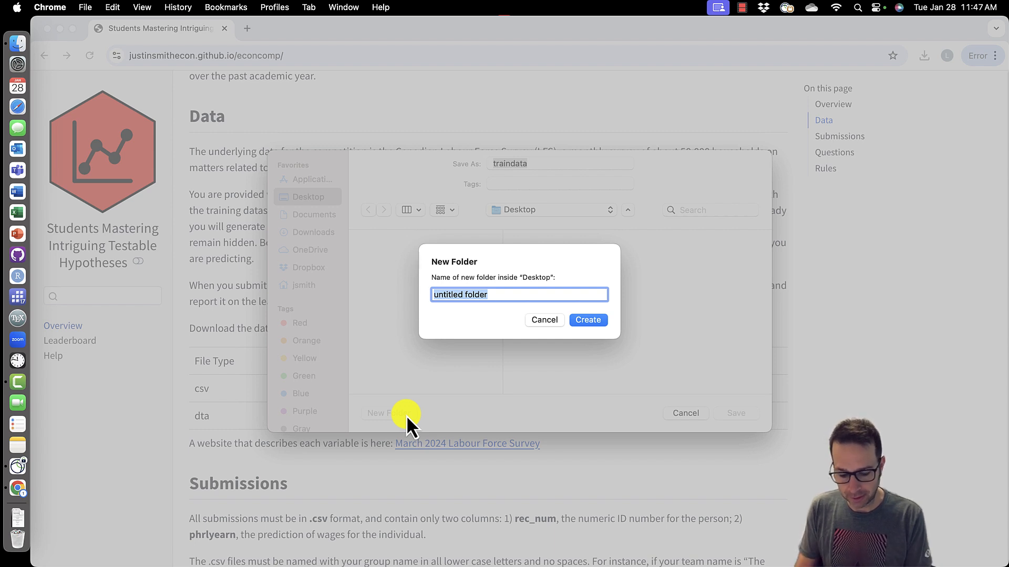
pyautogui.write('econcomp')
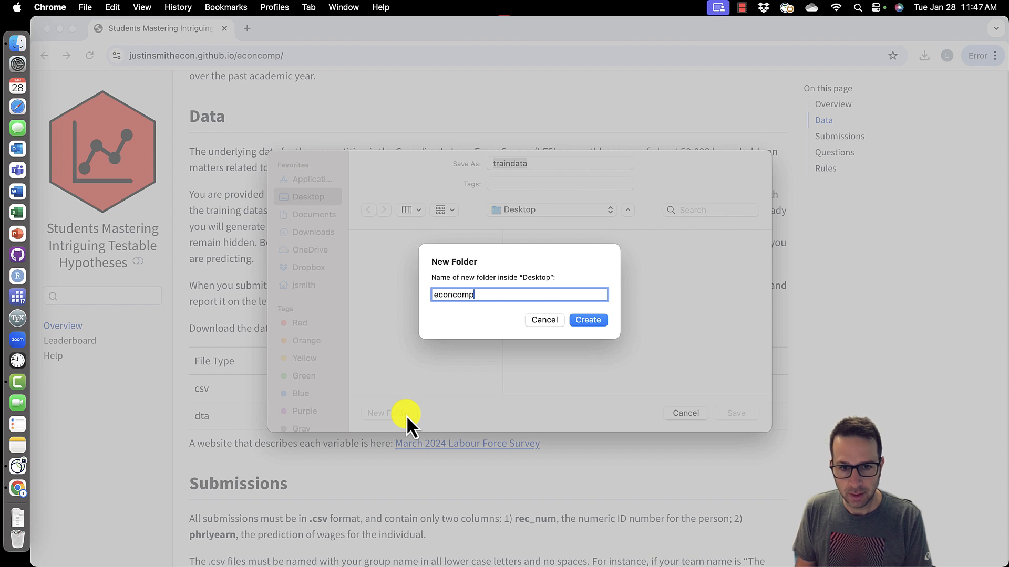
pyautogui.click(603, 320)
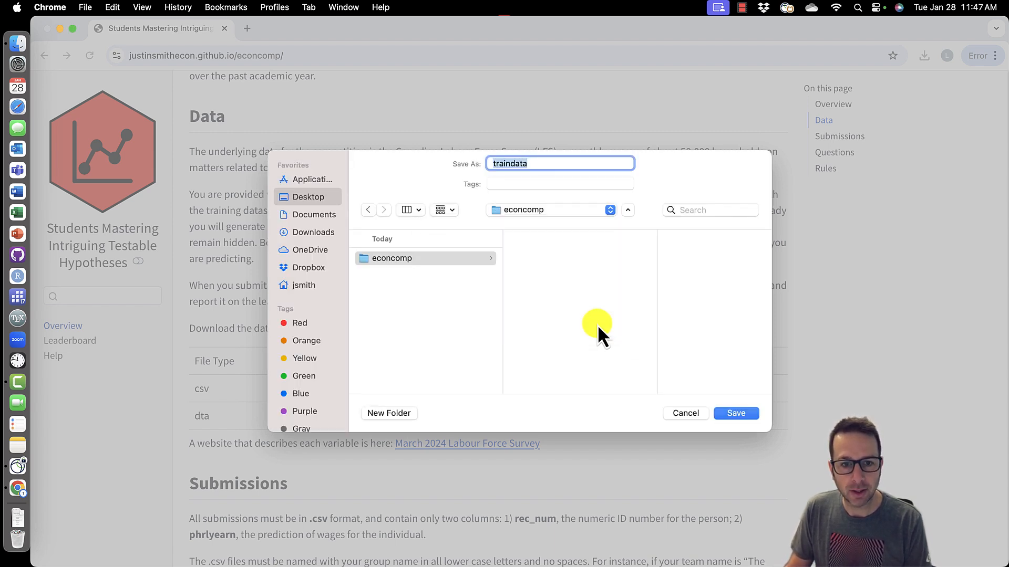
# - Save the training data into the econcomp folder as traindata.csv
pyautogui.click(560, 163)
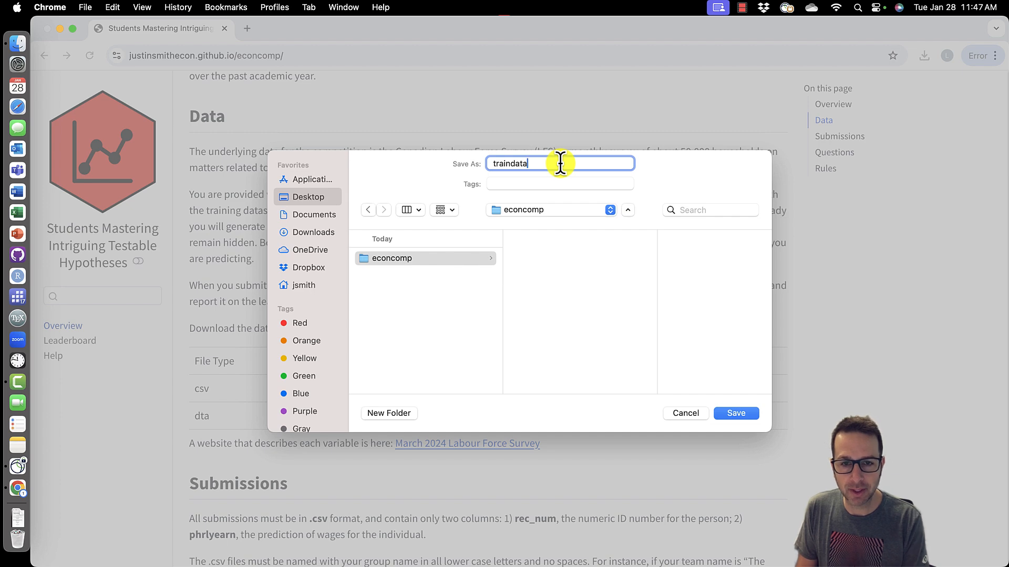
pyautogui.write('.')
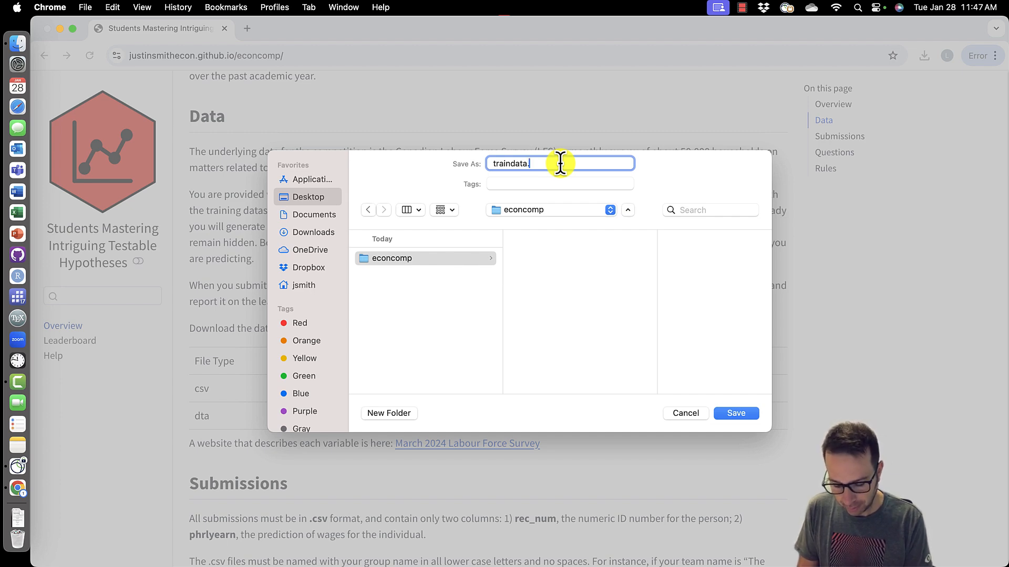
pyautogui.write('csv')
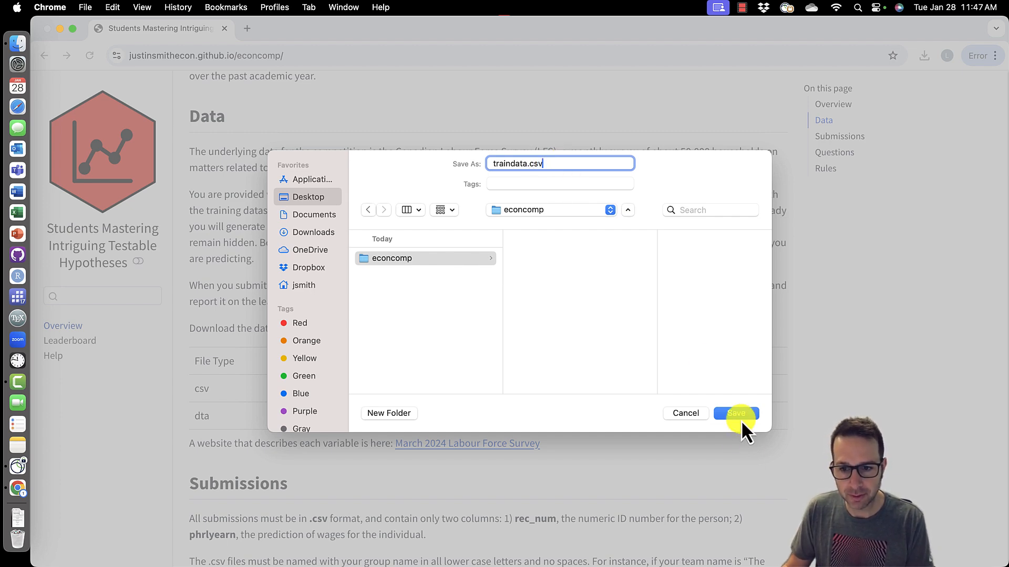
pyautogui.click(739, 415)
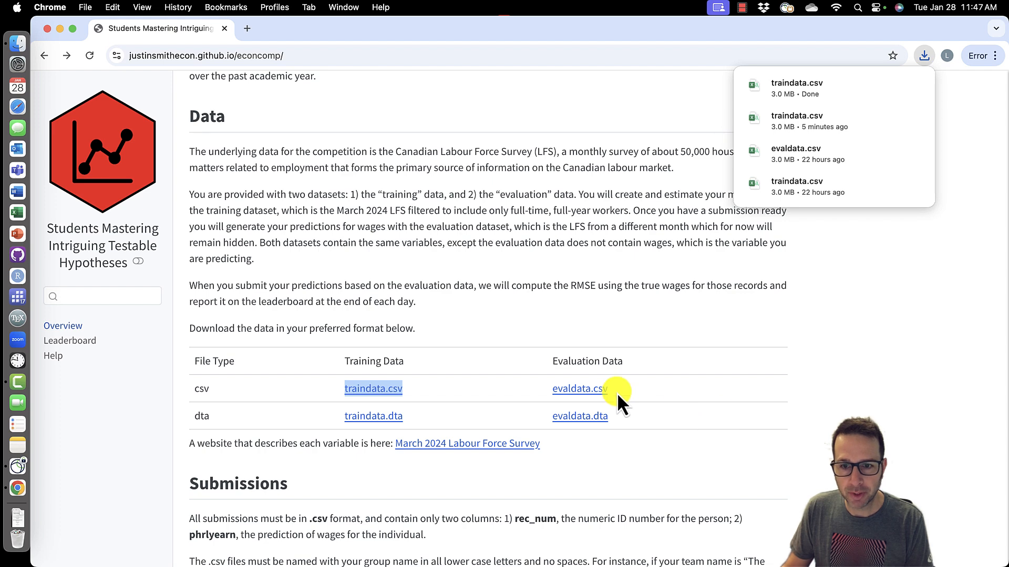
# - Save the evaluation data link into the econcomp folder as evaldata.csv
pyautogui.rightClick(588, 389)
pyautogui.click(614, 402)
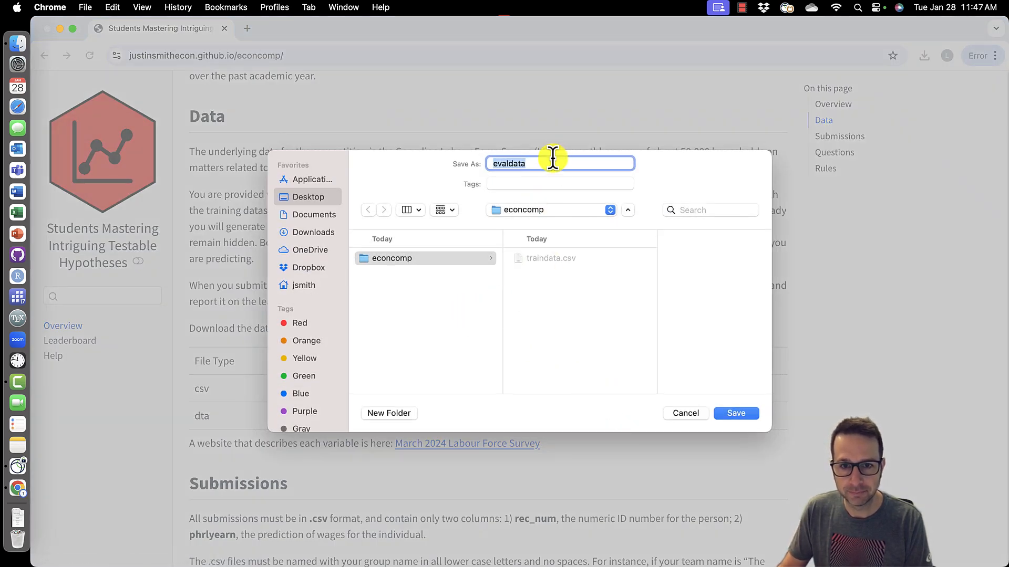
pyautogui.click(552, 157)
pyautogui.write('.csv')
pyautogui.click(742, 419)
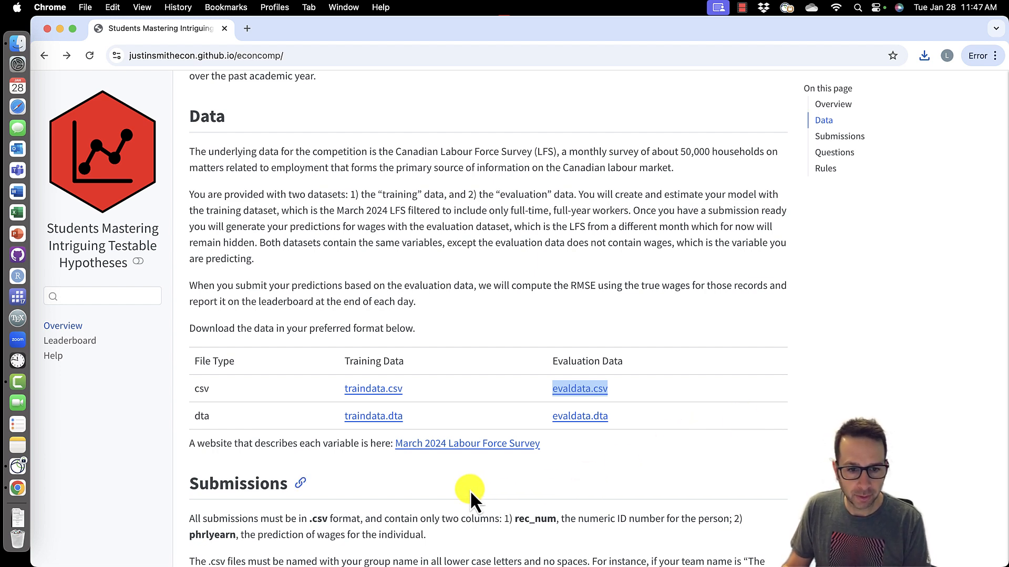
# - Open the March 2024 Labour Force Survey variable description site and browse the variable list
pyautogui.click(478, 447)
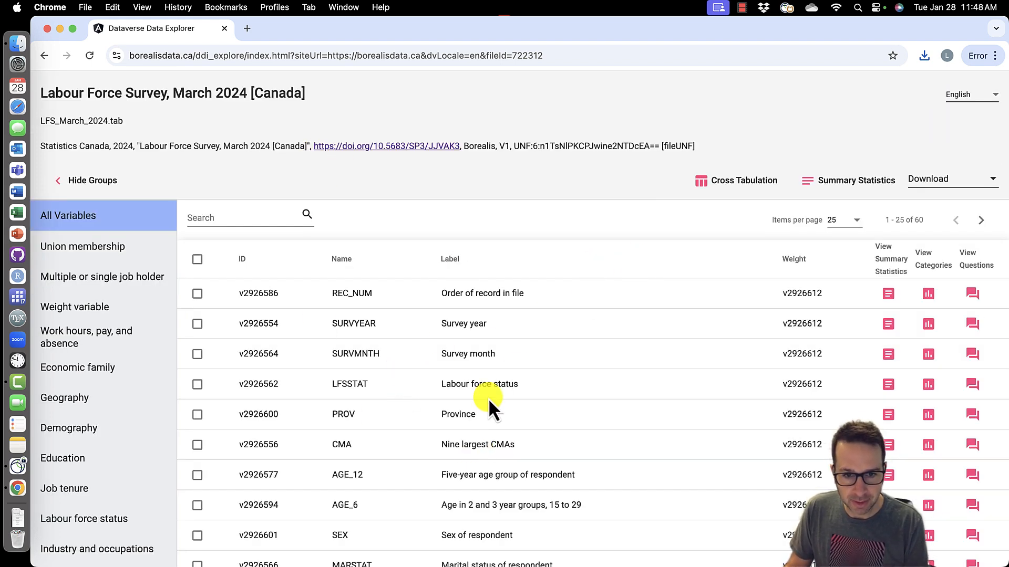
pyautogui.scroll(-2, 487, 398)
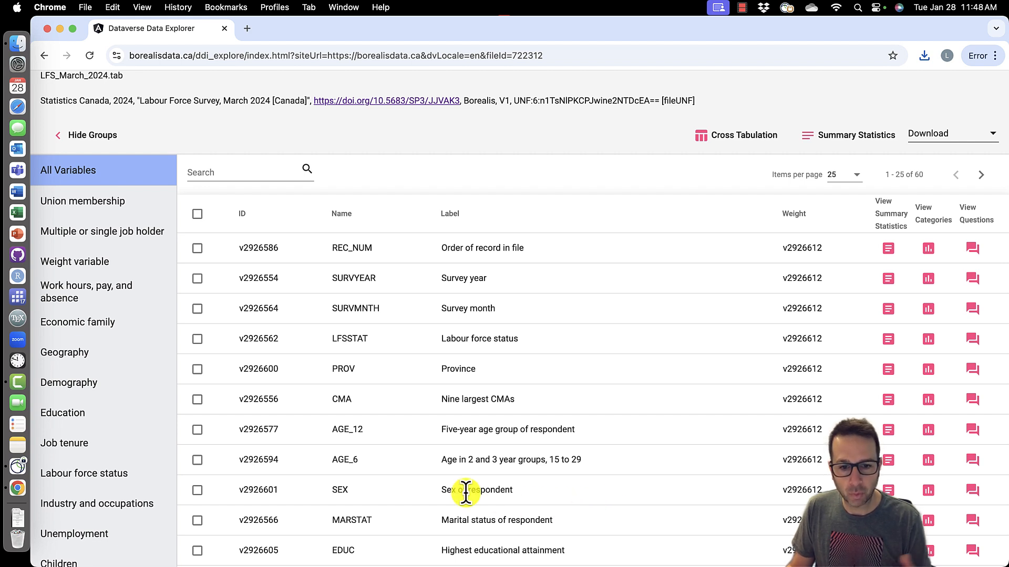
pyautogui.moveTo(331, 490); pyautogui.dragTo(349, 497)
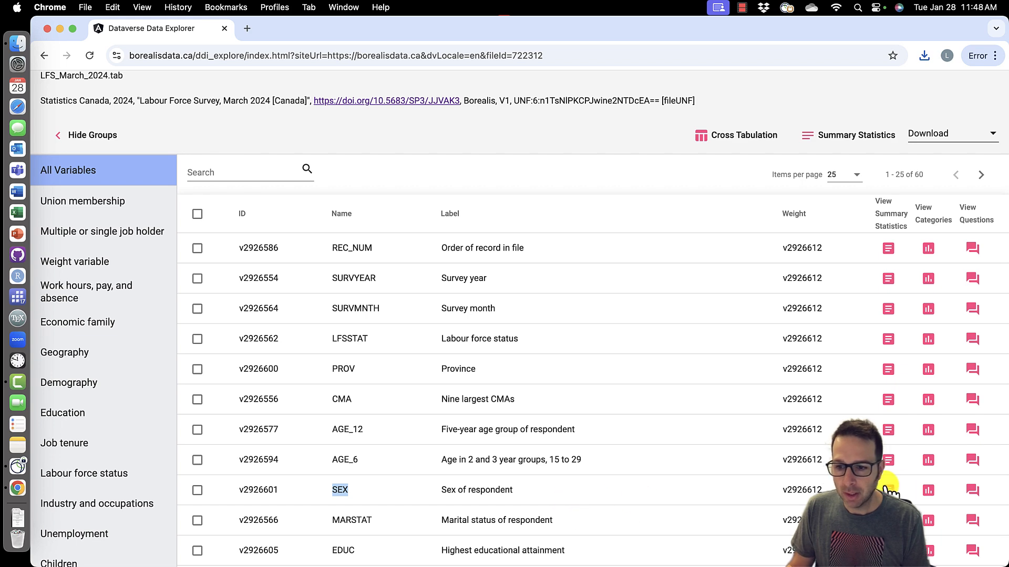
# - View the value categories of the SEX variable and close the summary
pyautogui.click(929, 489)
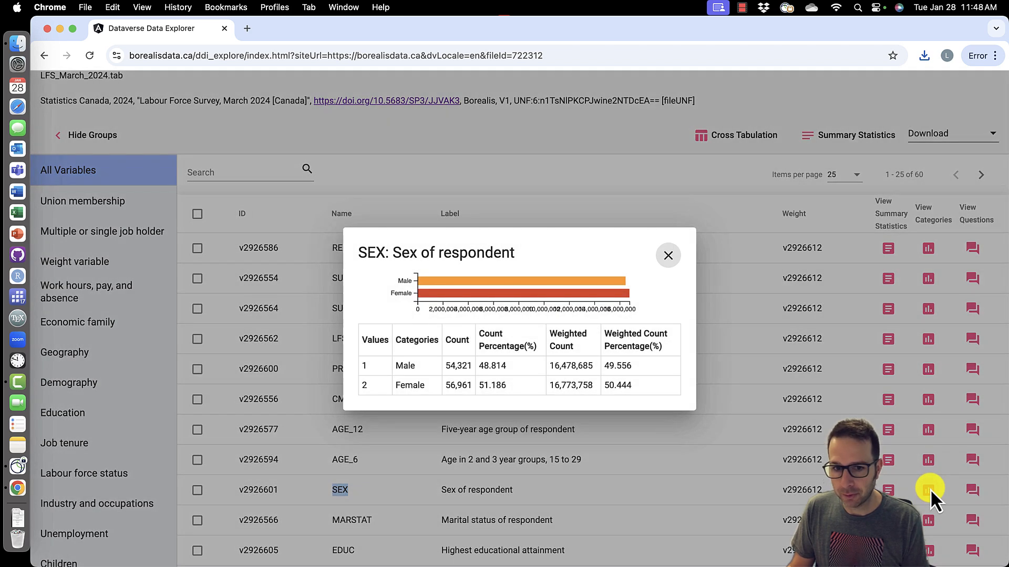
pyautogui.doubleClick(363, 366)
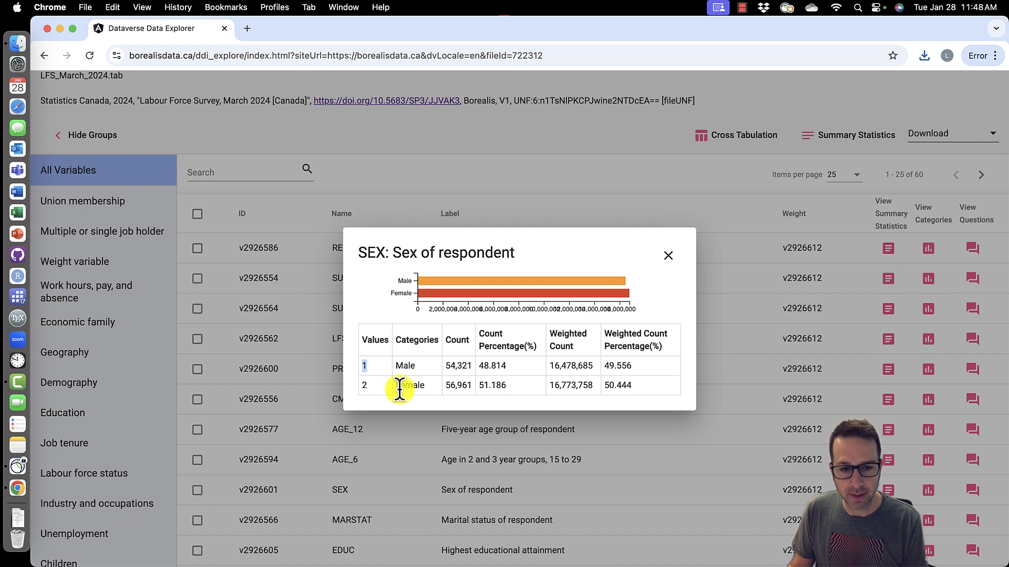
pyautogui.moveTo(415, 368); pyautogui.dragTo(393, 386)
pyautogui.click(361, 385)
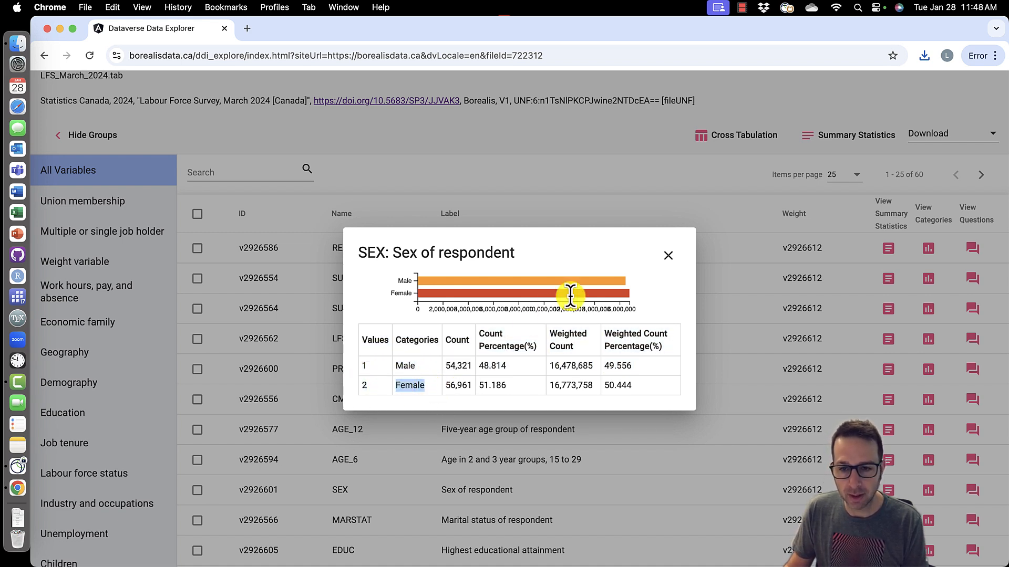
pyautogui.click(619, 255)
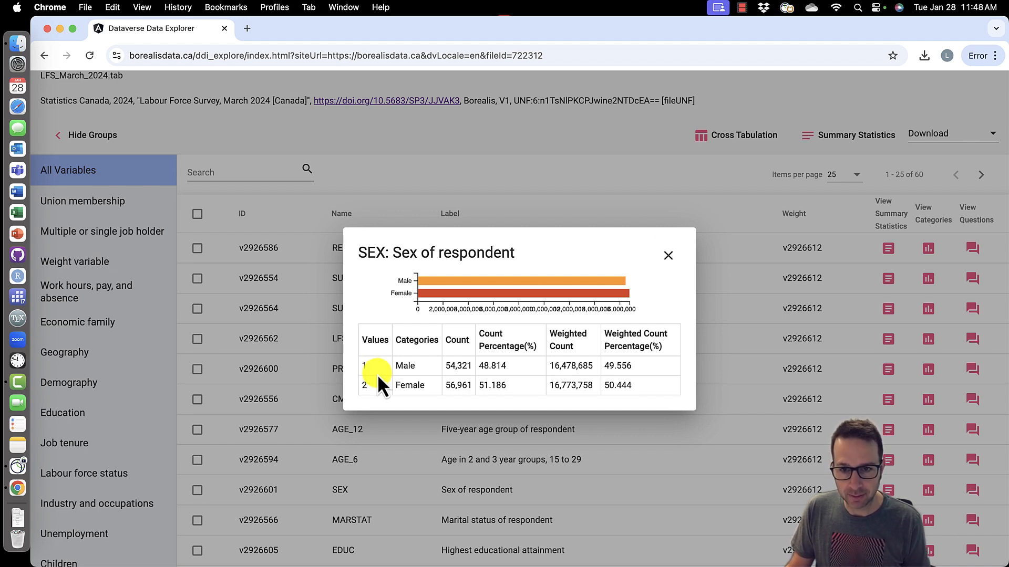
pyautogui.click(668, 256)
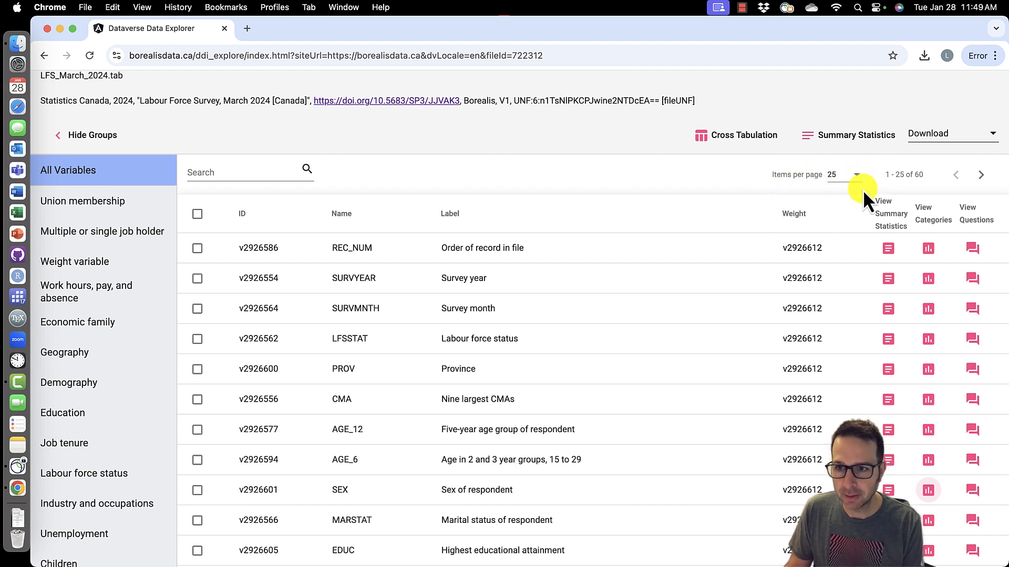
# - Show 60 variables per page and scroll through the full variable list
pyautogui.click(858, 174)
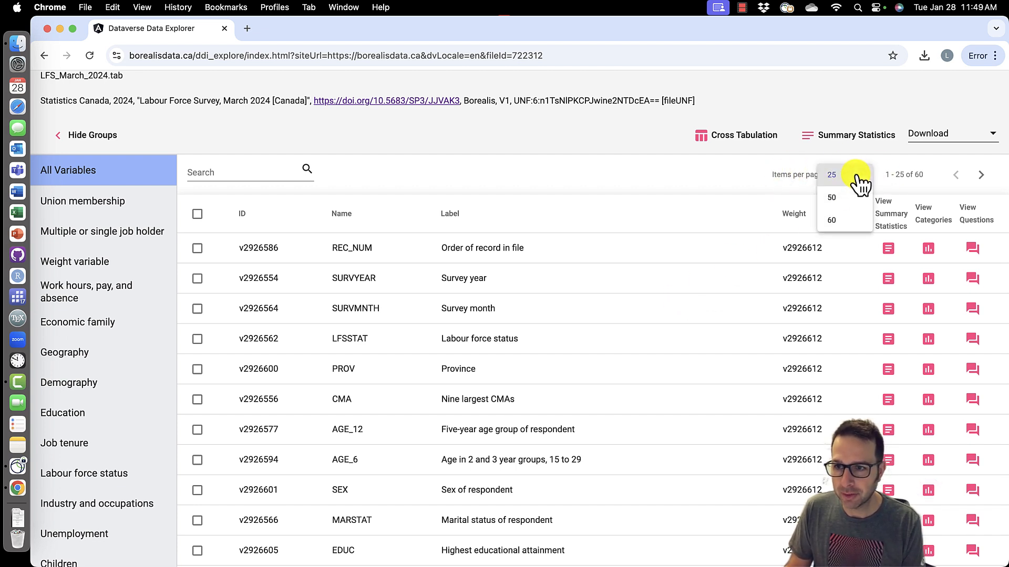
pyautogui.click(838, 222)
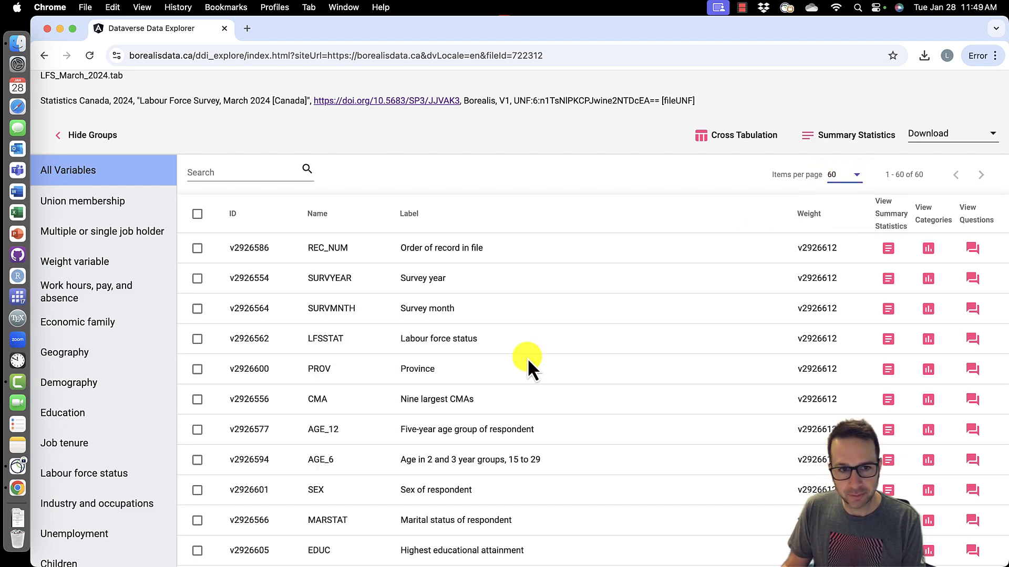
pyautogui.scroll(-20, 532, 352)
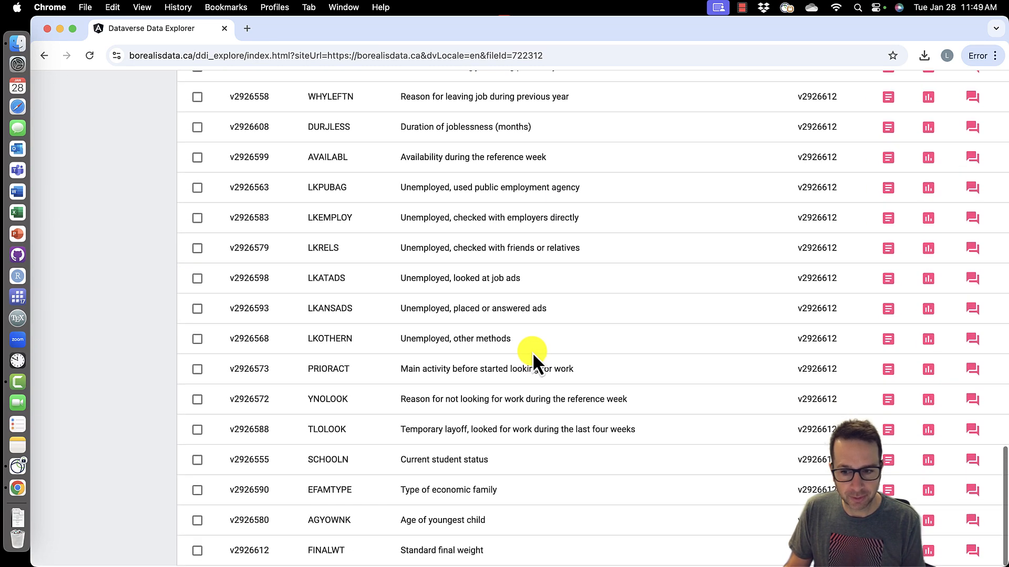
pyautogui.scroll(20, 532, 352)
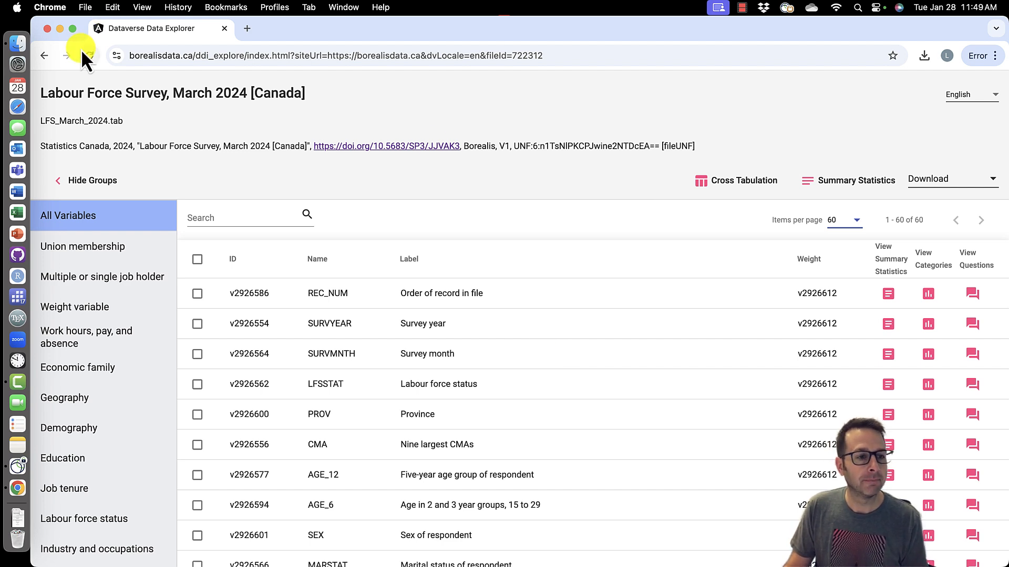
# - Open traindata.csv from the econcomp Desktop folder with Microsoft Excel
pyautogui.click(18, 43)
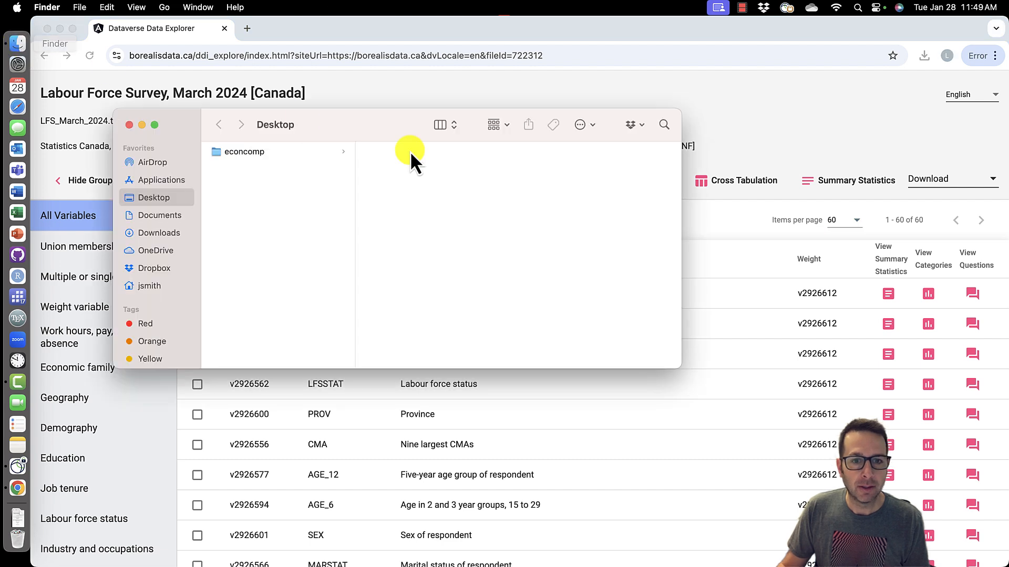
pyautogui.click(261, 152)
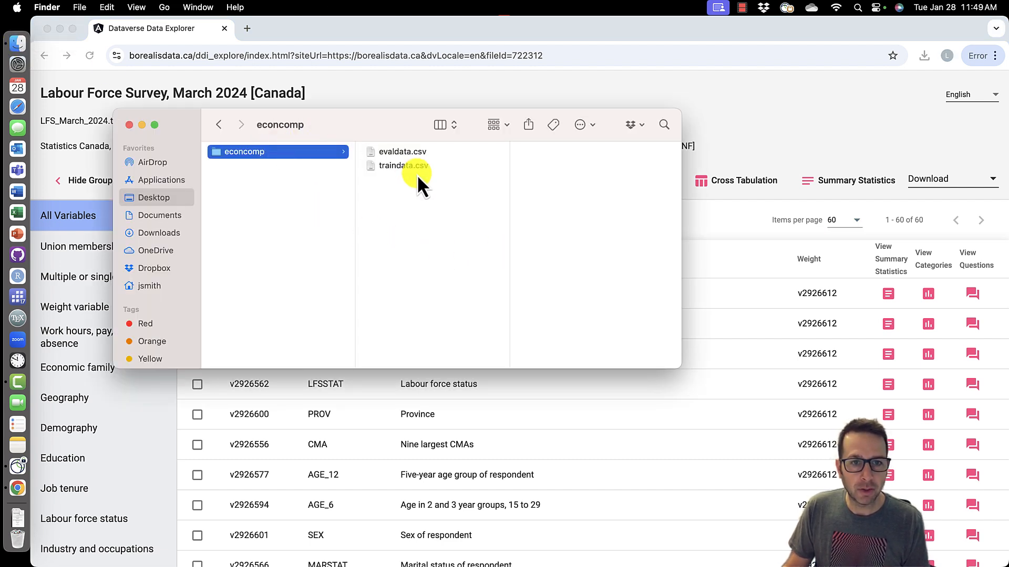
pyautogui.rightClick(399, 166)
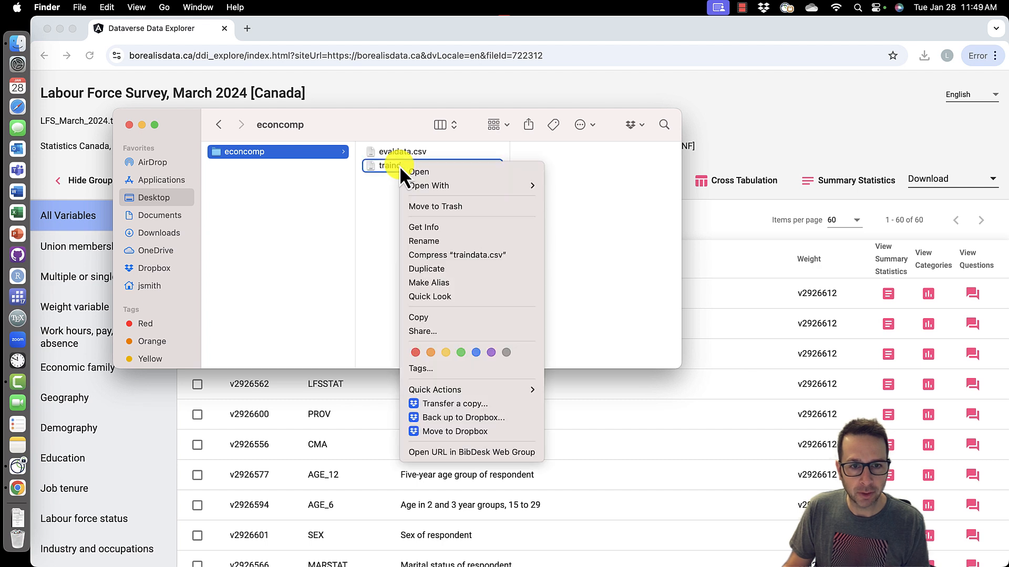
pyautogui.moveTo(448, 186)
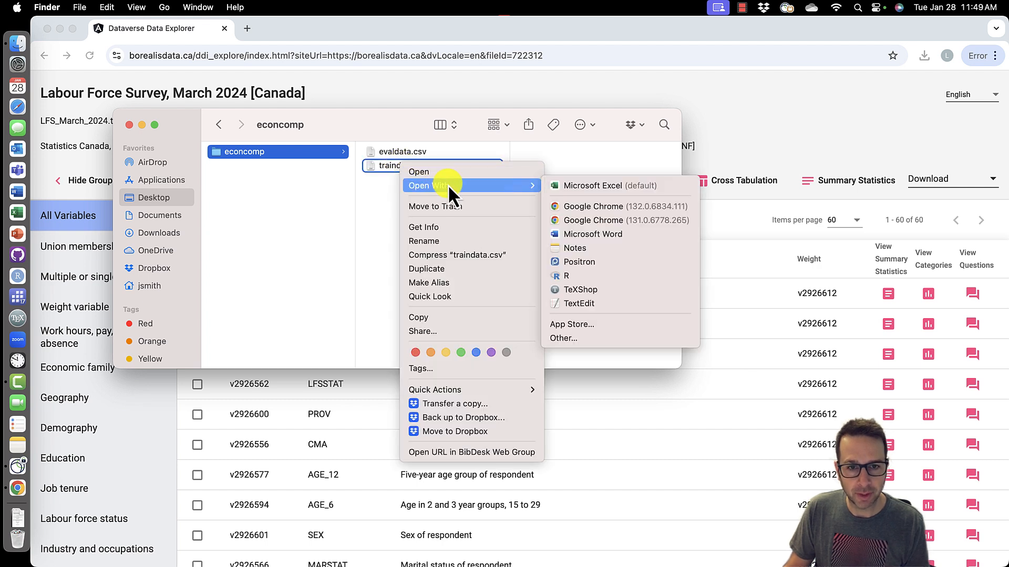
pyautogui.click(606, 188)
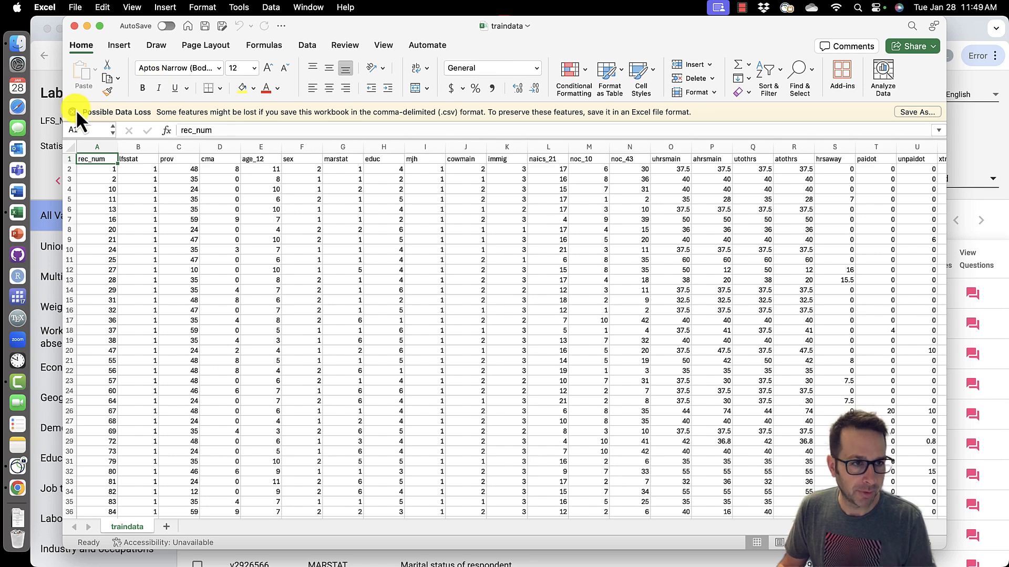
# - Dismiss the possible data loss notice above the worksheet
pyautogui.click(73, 111)
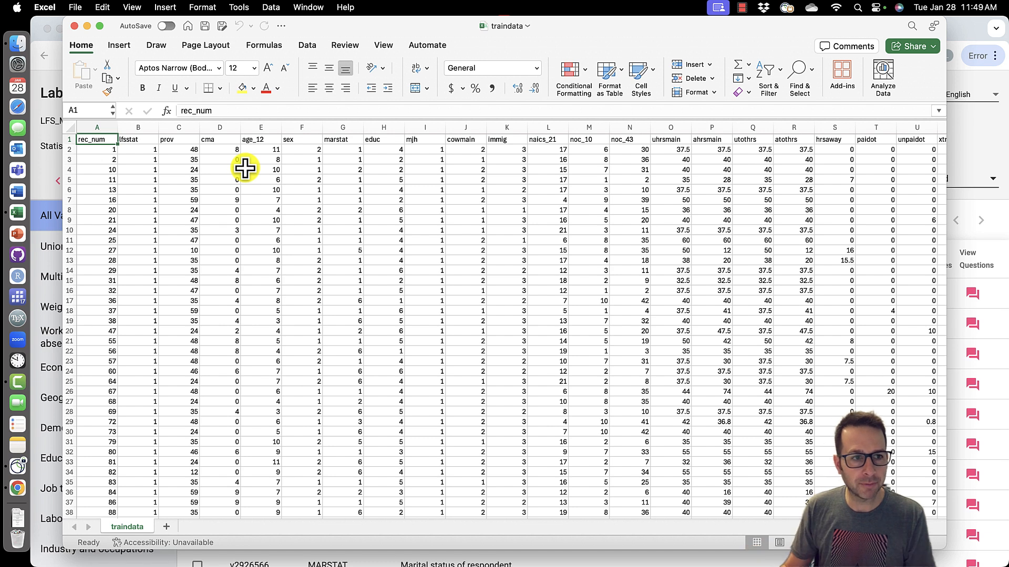
pyautogui.click(70, 140)
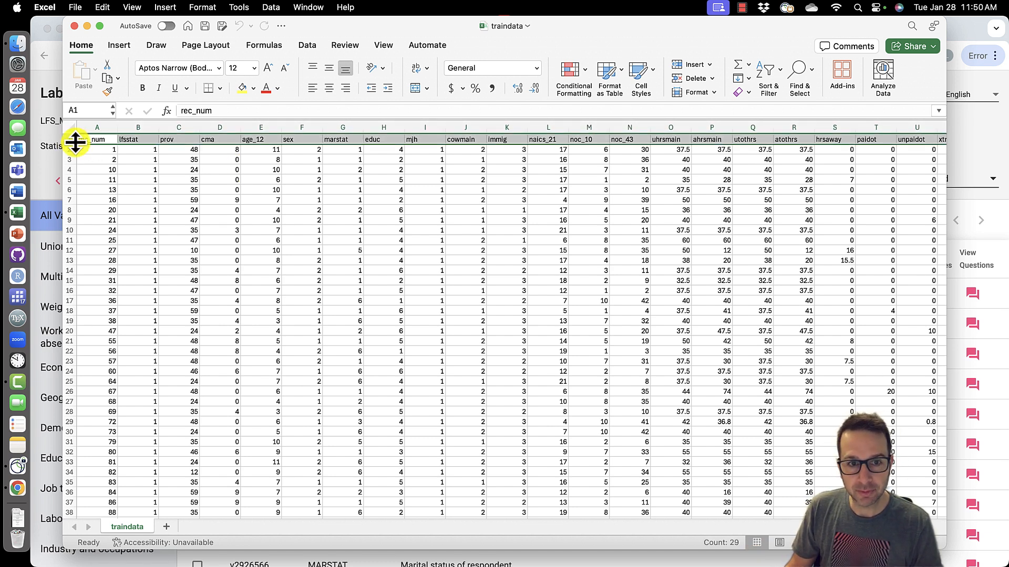
pyautogui.moveTo(423, 33); pyautogui.dragTo(737, 74)
pyautogui.click(129, 125)
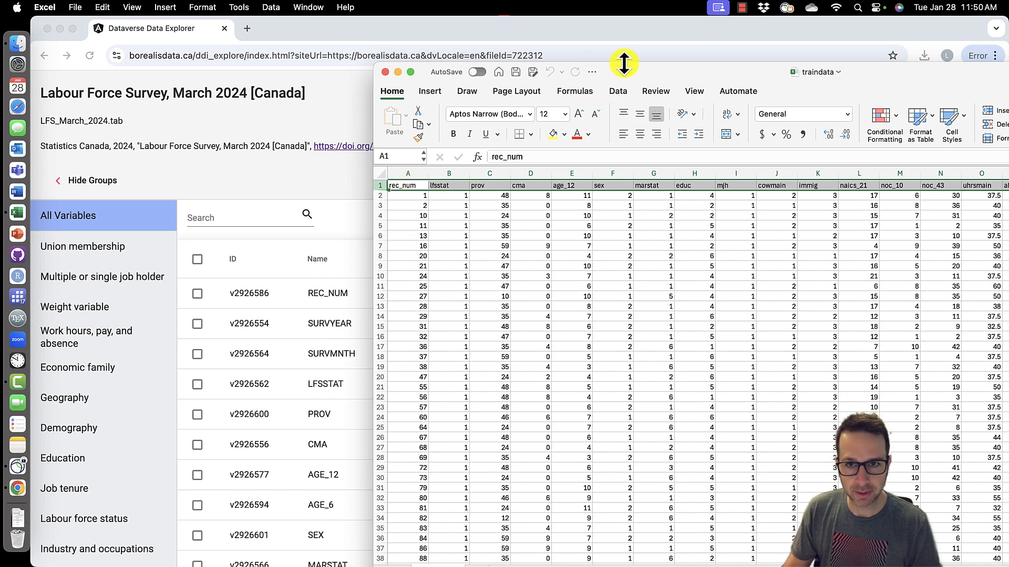
pyautogui.moveTo(638, 70); pyautogui.dragTo(335, 19)
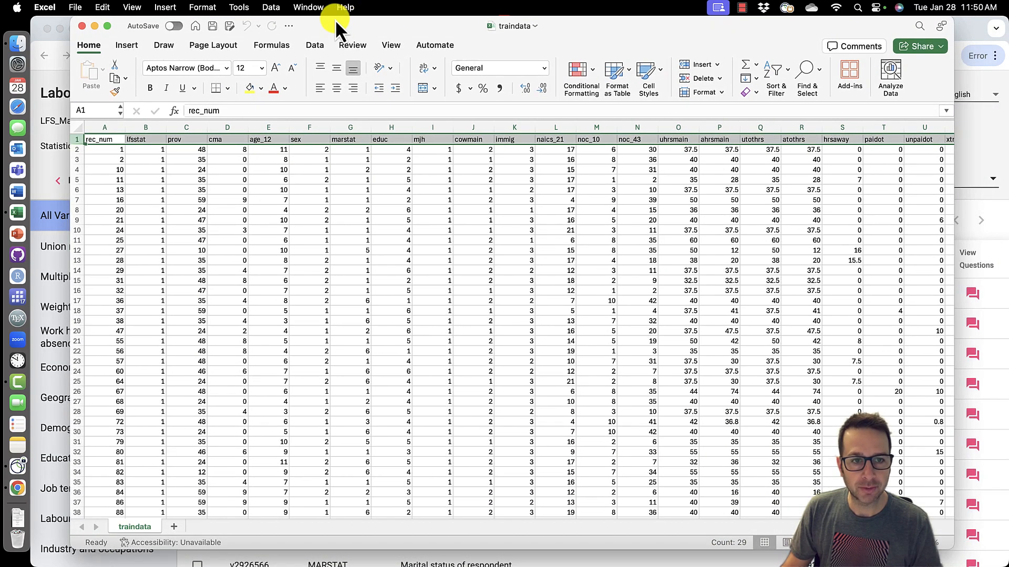
pyautogui.click(308, 140)
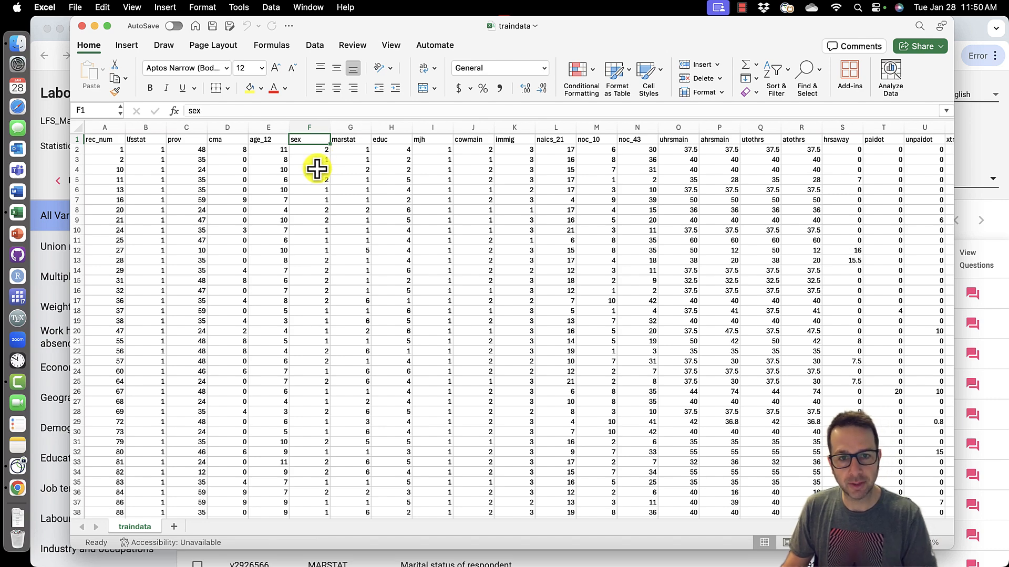
# - Browse across the training data columns and inspect the hrlyearn hourly wage column
pyautogui.hscroll(5, 691, 225)
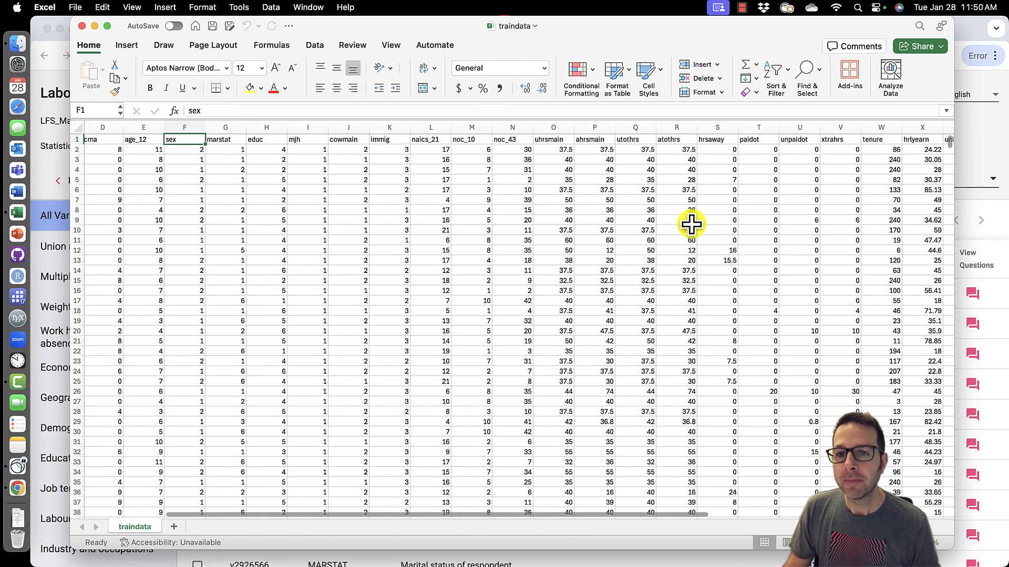
pyautogui.hscroll(5, 690, 225)
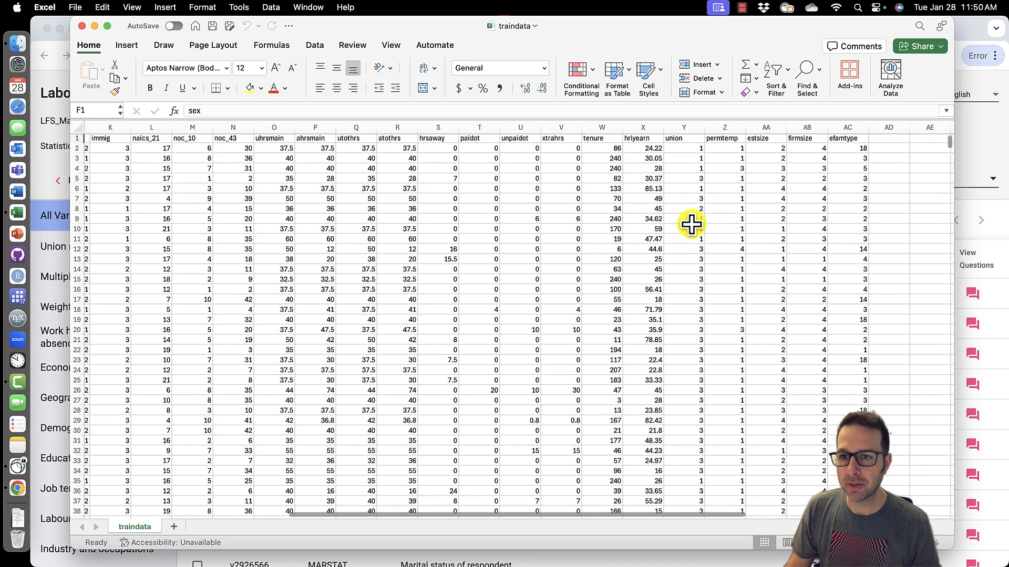
pyautogui.click(645, 128)
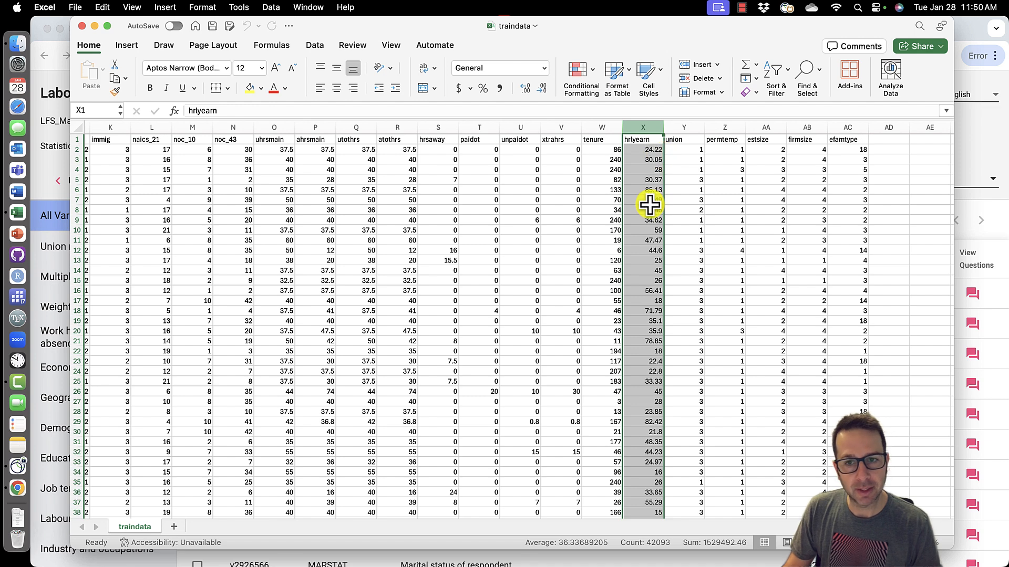
pyautogui.click(656, 152)
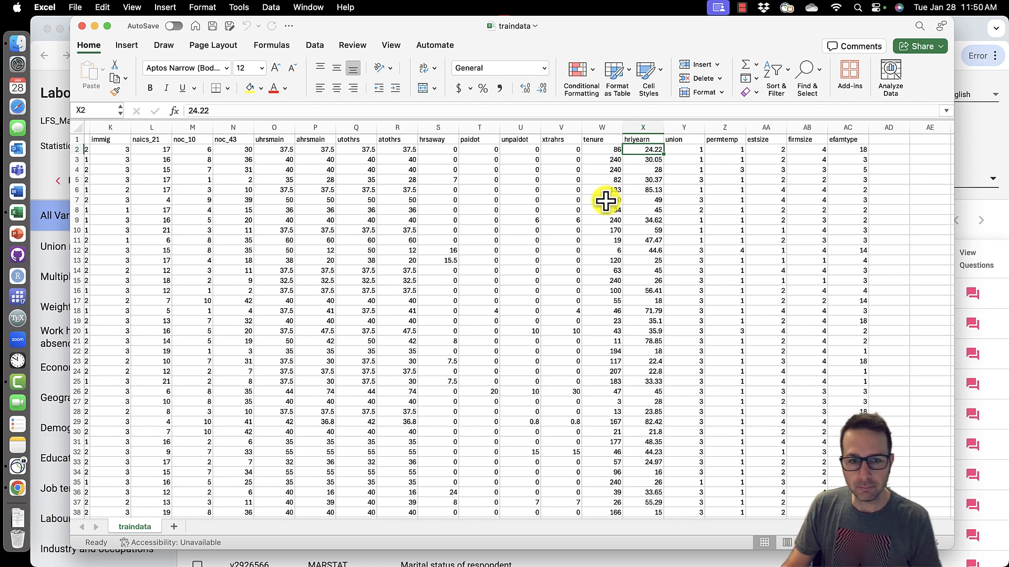
pyautogui.hscroll(-10, 606, 201)
pyautogui.hscroll(1, 605, 201)
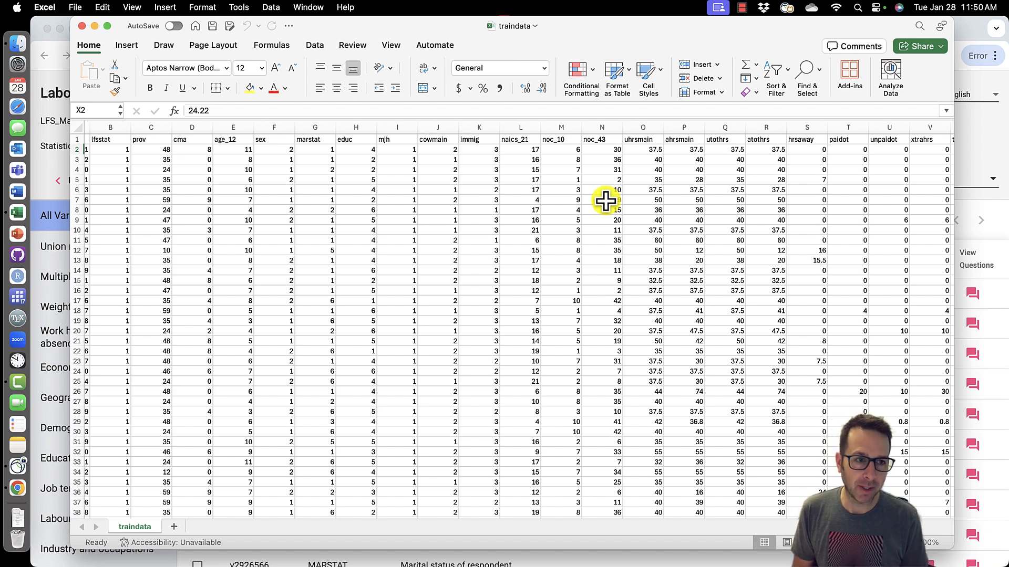
pyautogui.hscroll(-2, 605, 202)
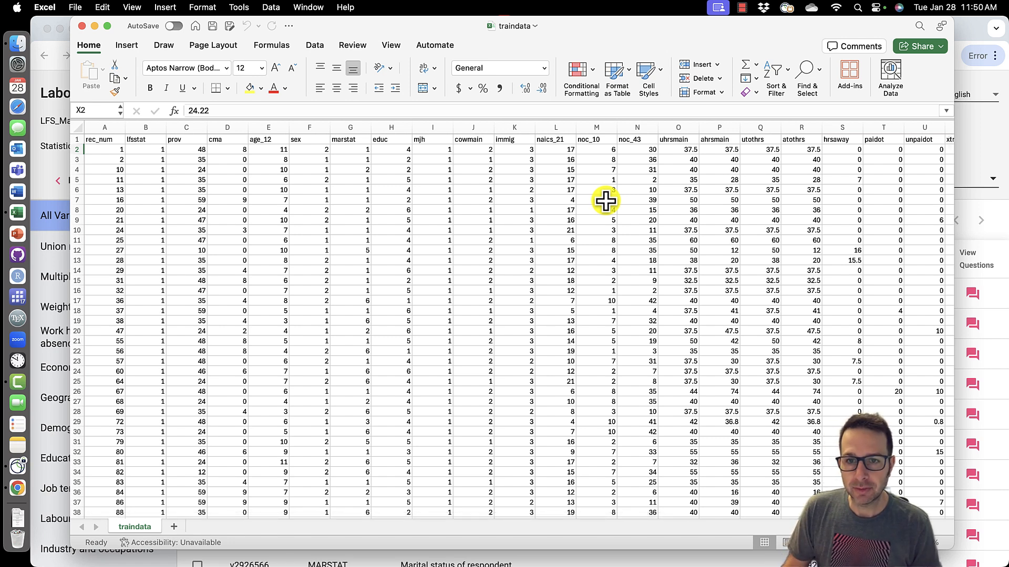
pyautogui.hscroll(10, 612, 201)
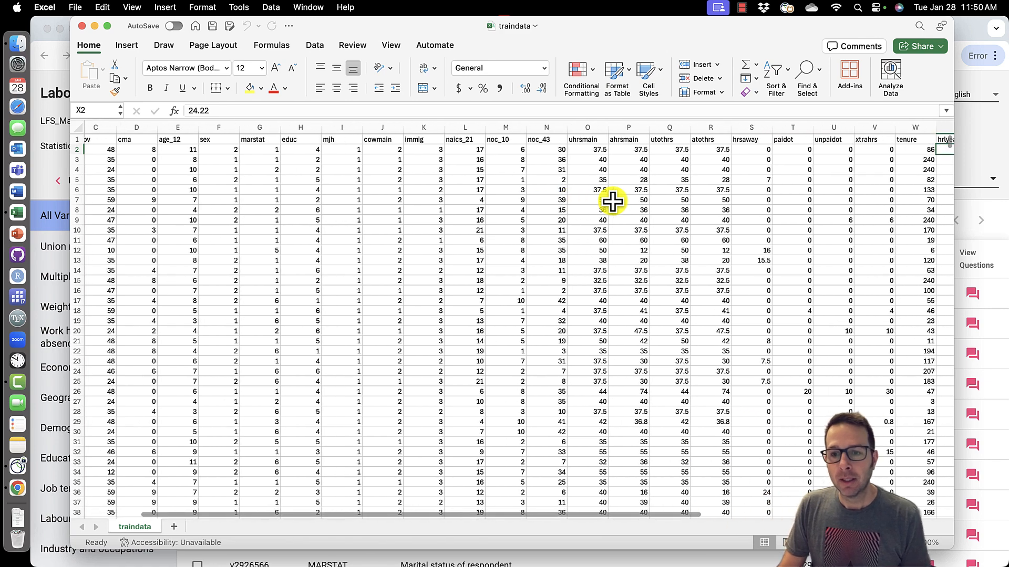
pyautogui.hscroll(2, 612, 201)
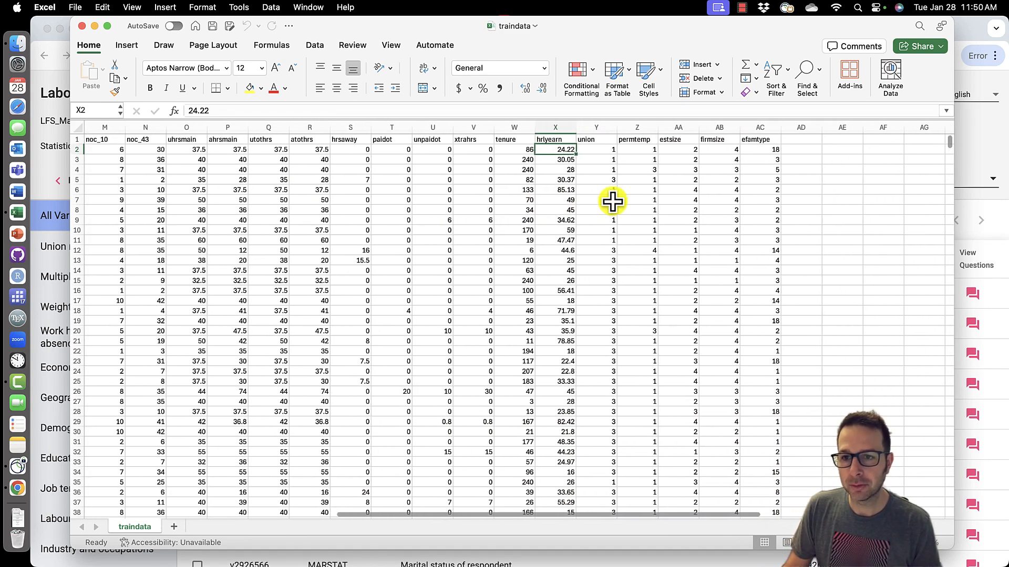
# - Add a prediction header in cell AD1 and start the first prediction entry with 34
pyautogui.click(799, 140)
pyautogui.write('prediction')
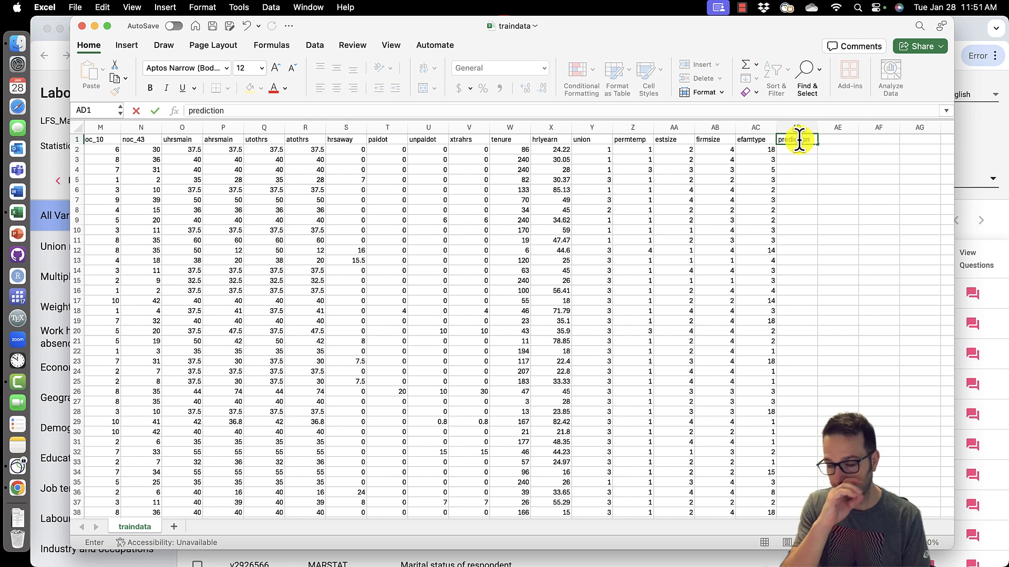
pyautogui.click(797, 152)
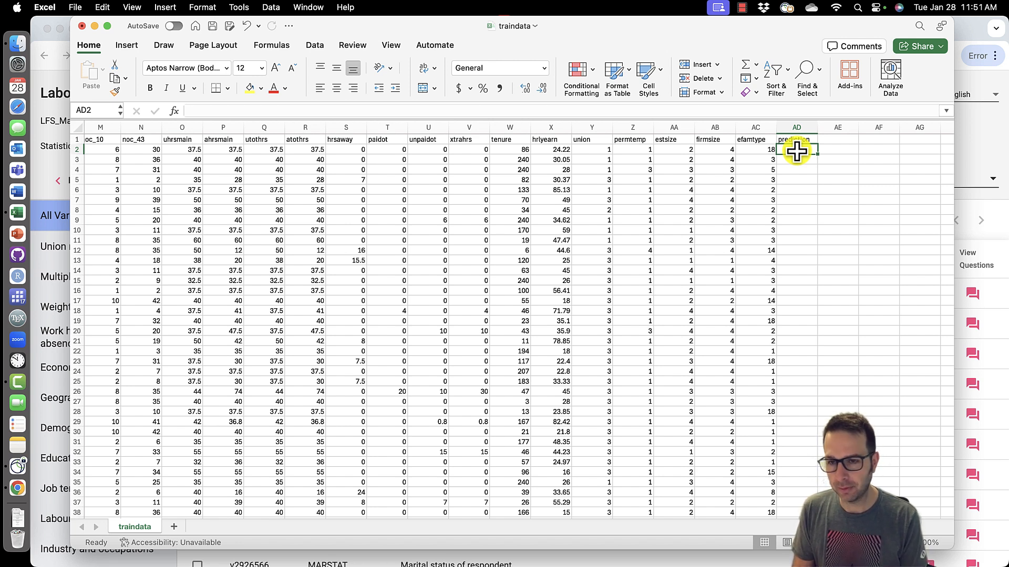
pyautogui.write('34')
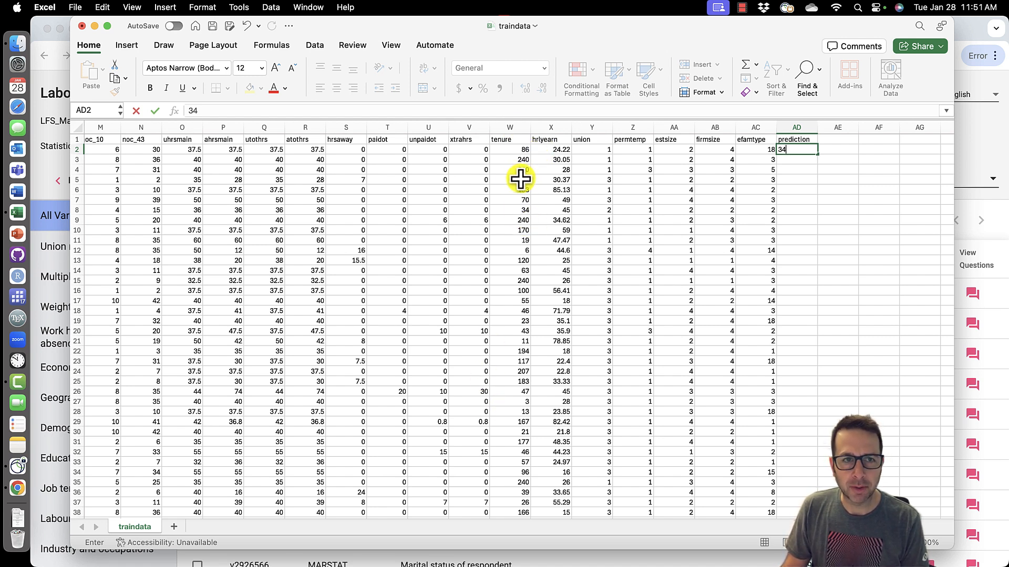
# - Review the job tenure and hourly wage variable definitions in the survey's variable list
pyautogui.click(980, 135)
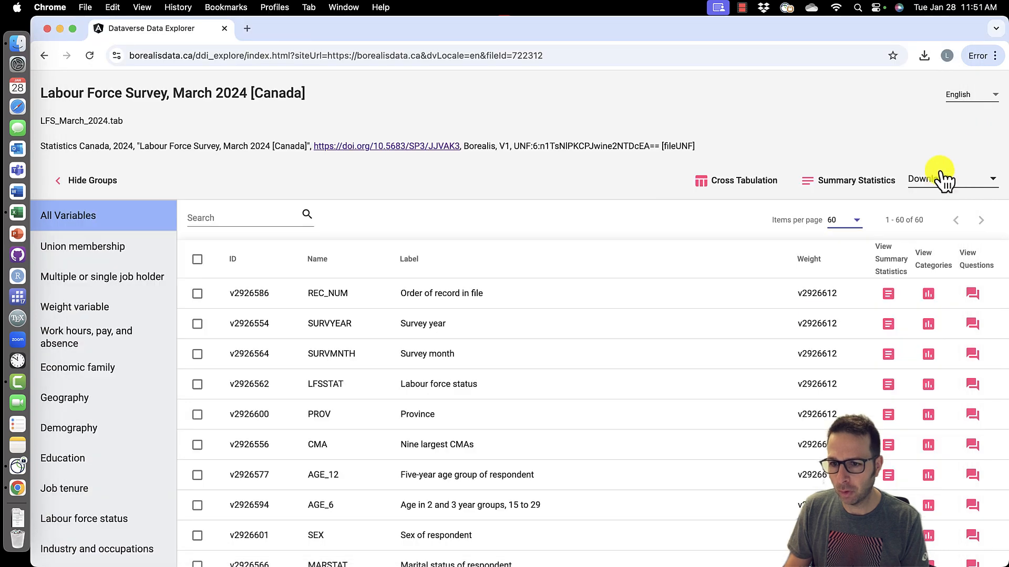
pyautogui.scroll(-10, 463, 458)
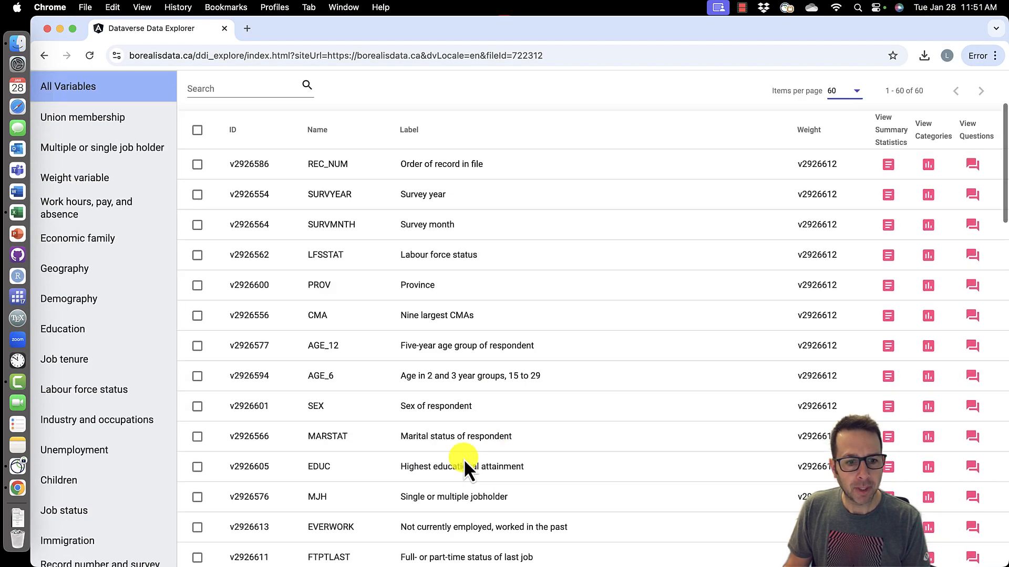
pyautogui.scroll(-7, 464, 458)
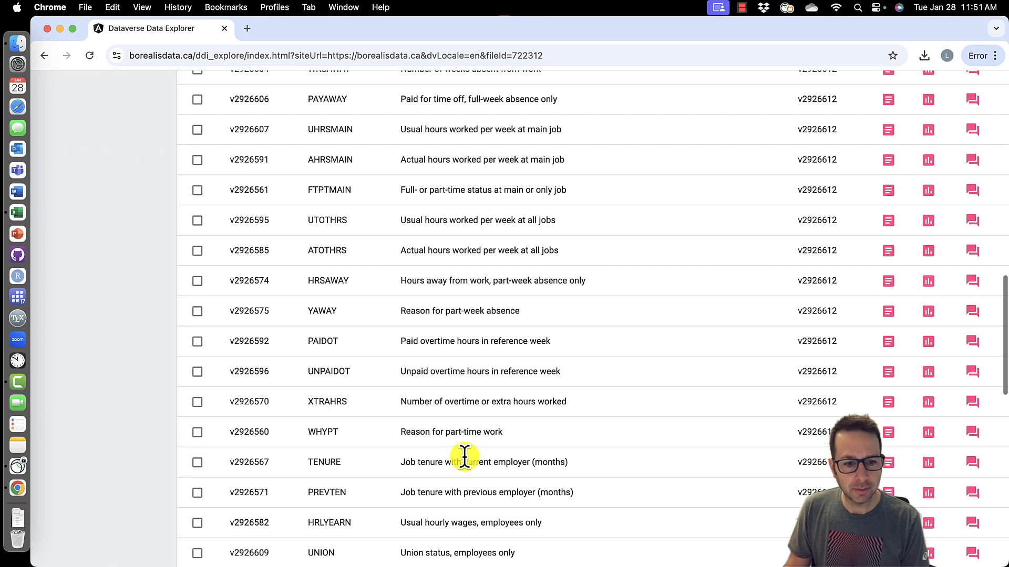
pyautogui.scroll(-7, 465, 459)
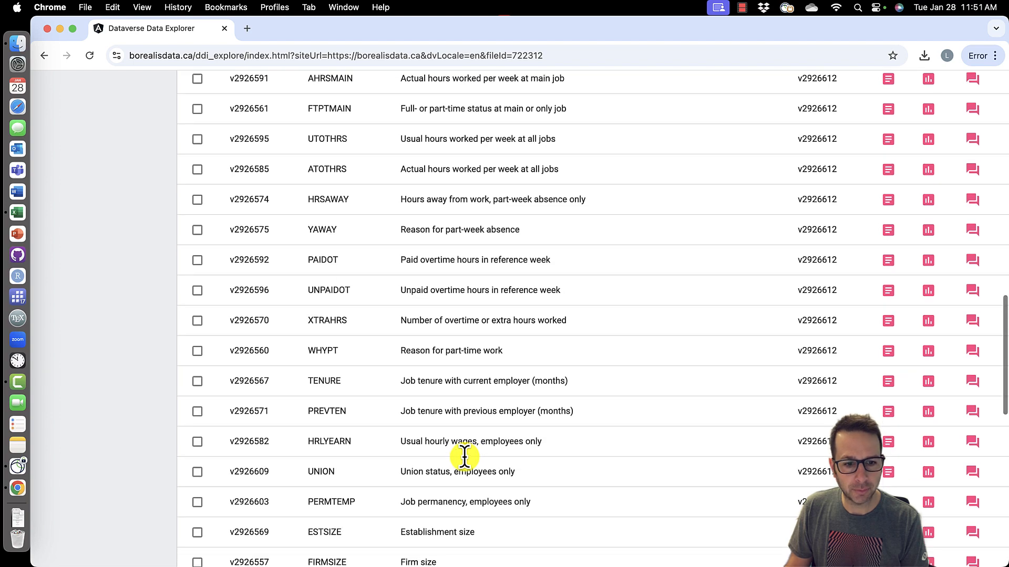
pyautogui.scroll(-5, 465, 458)
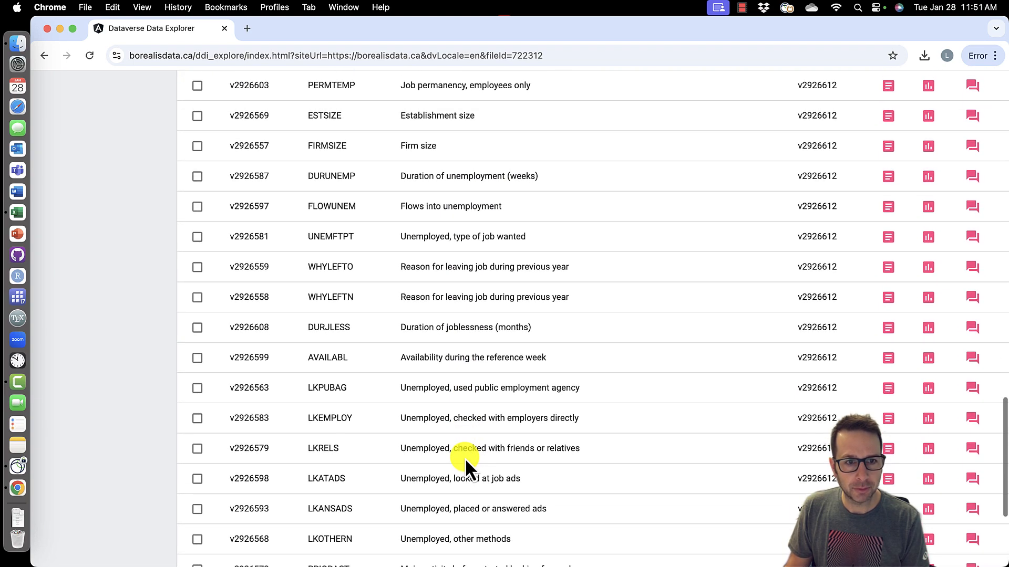
pyautogui.scroll(-2, 465, 458)
pyautogui.scroll(3, 465, 458)
pyautogui.scroll(5, 465, 458)
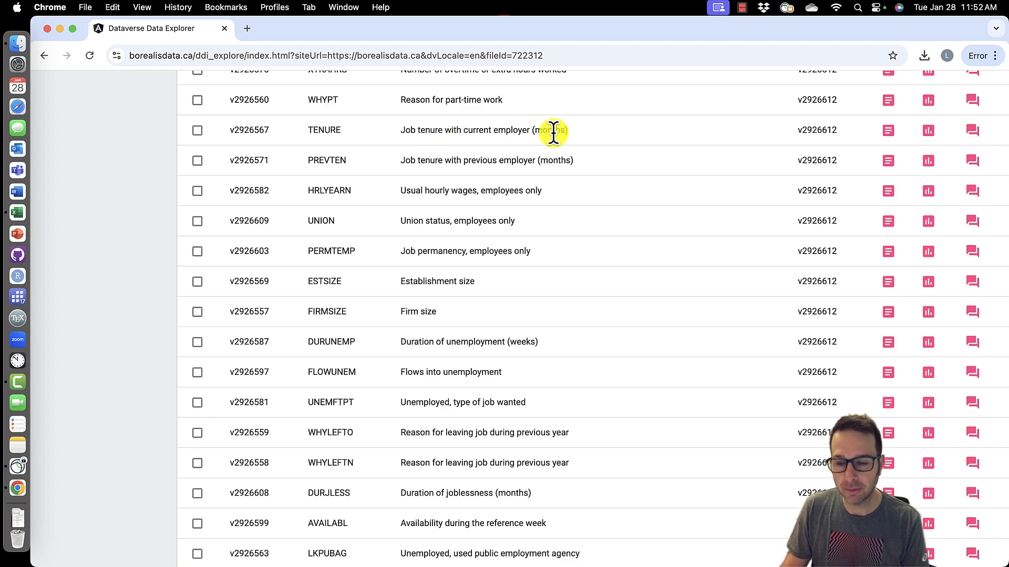
pyautogui.hotkey('ctrl', 'Up')
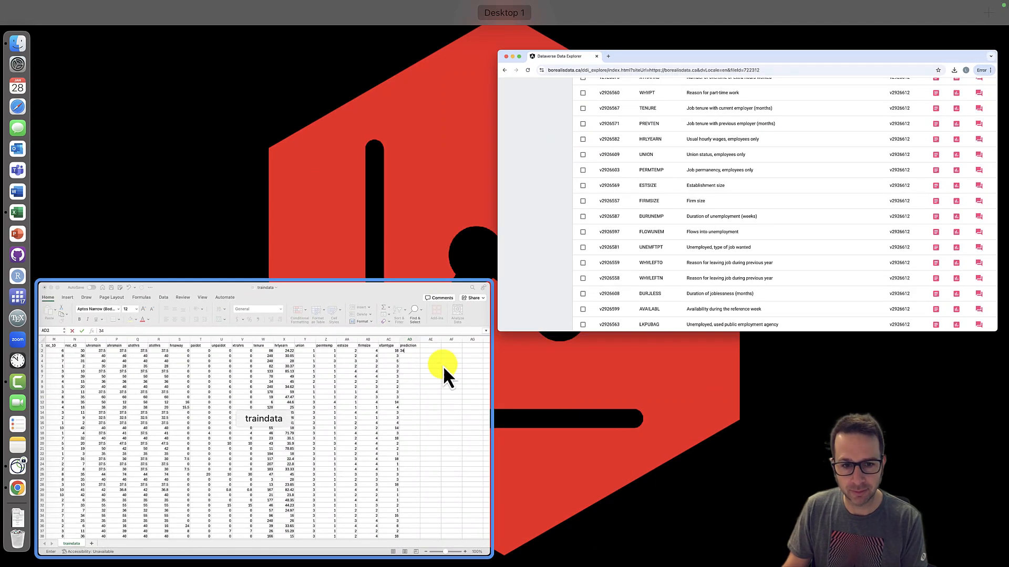
pyautogui.click(456, 350)
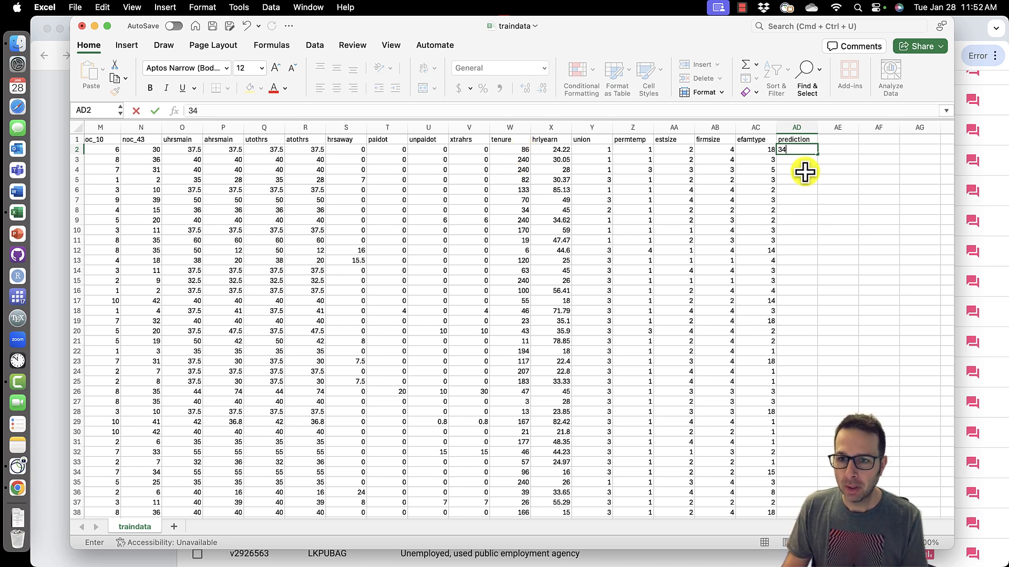
# - Complete the first prediction as the formula =34+0.05*X2 in cell AD2
pyautogui.write('+')
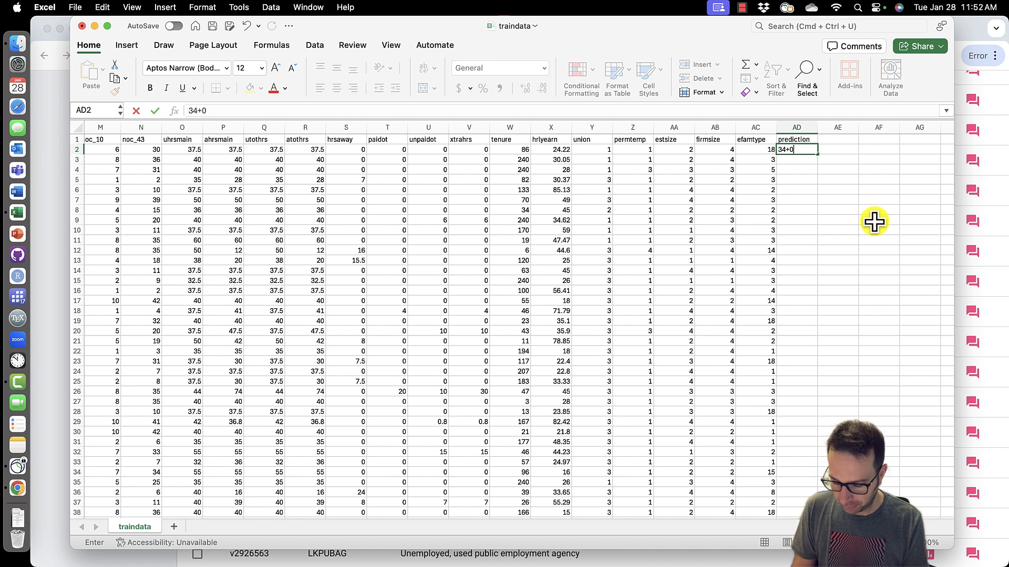
pyautogui.write('0.05')
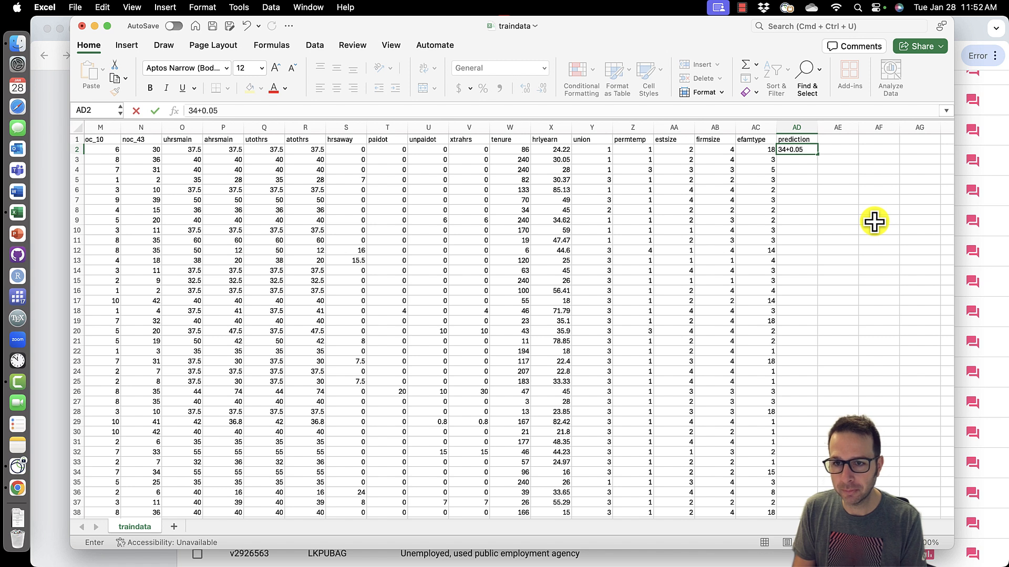
pyautogui.write('*')
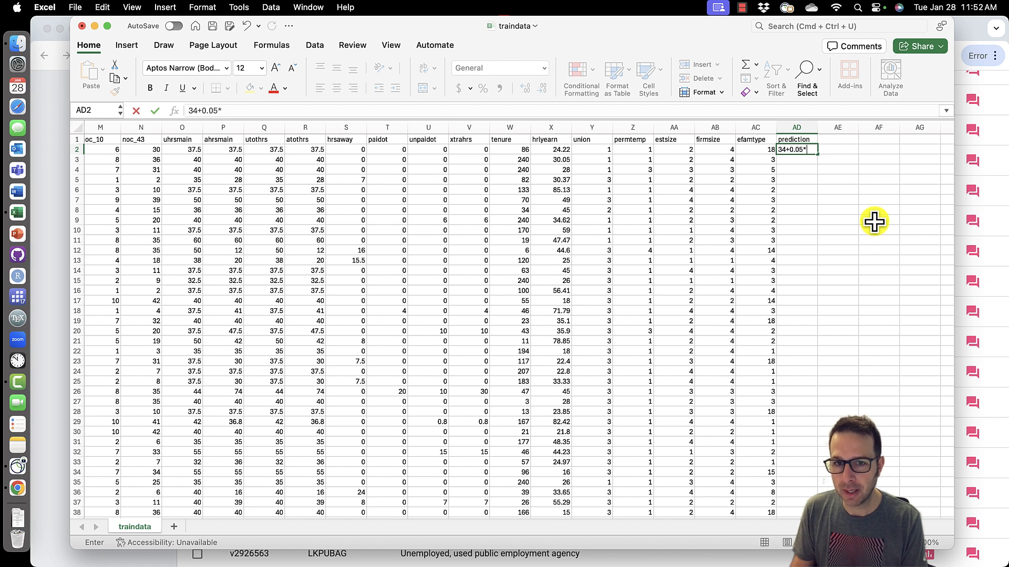
pyautogui.click(515, 150)
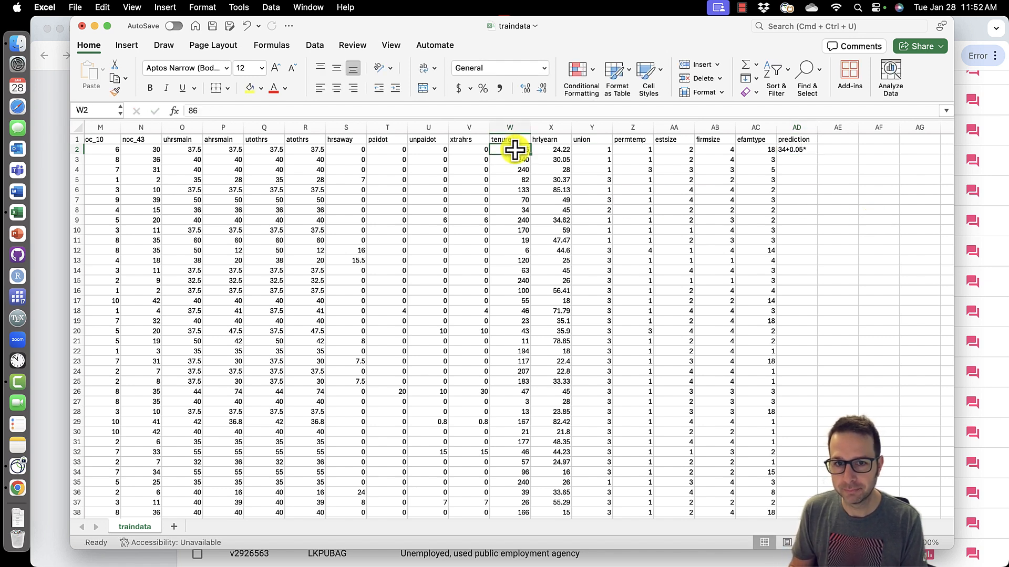
pyautogui.click(792, 150)
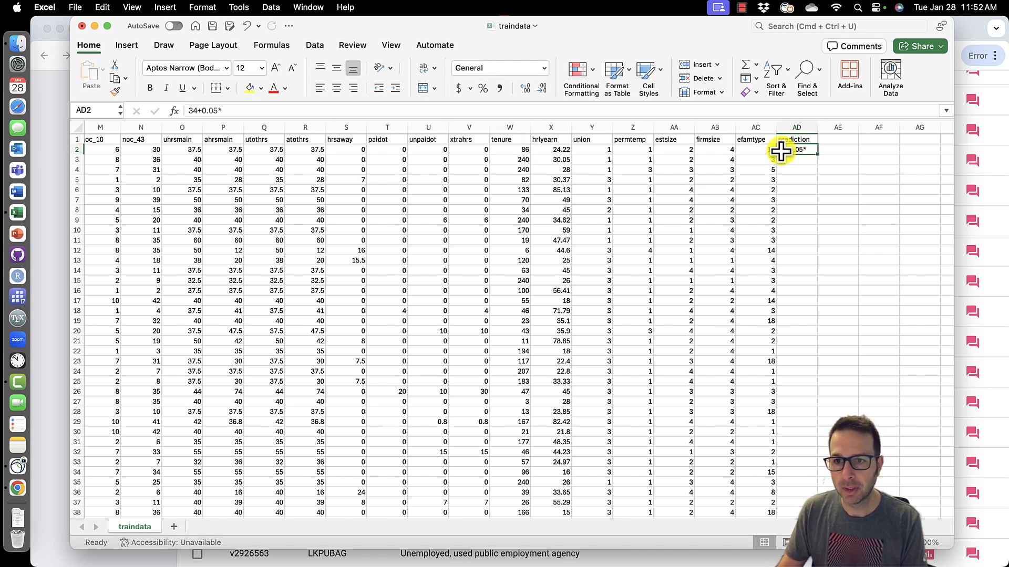
pyautogui.click(186, 110)
pyautogui.write('=')
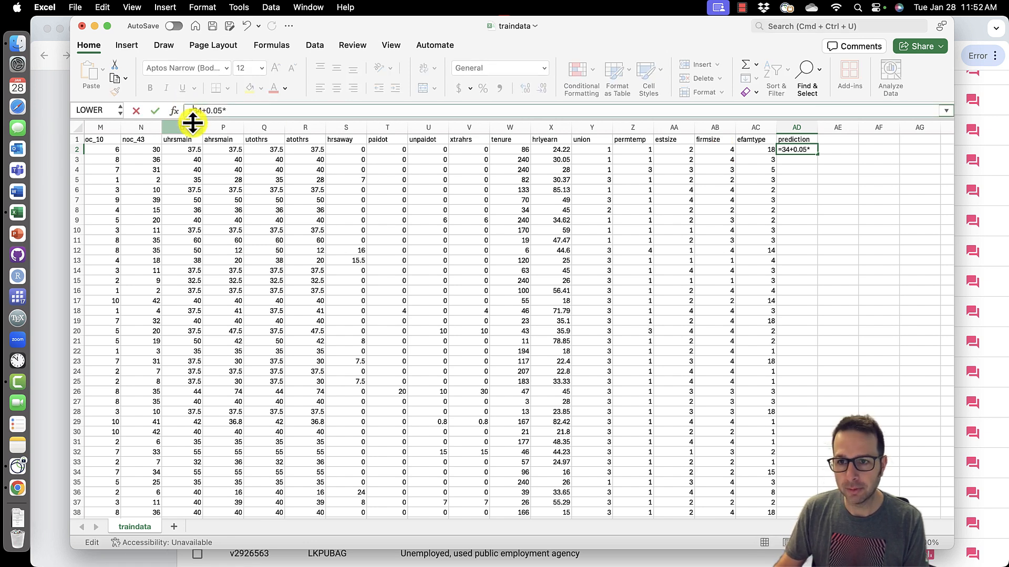
pyautogui.click(562, 153)
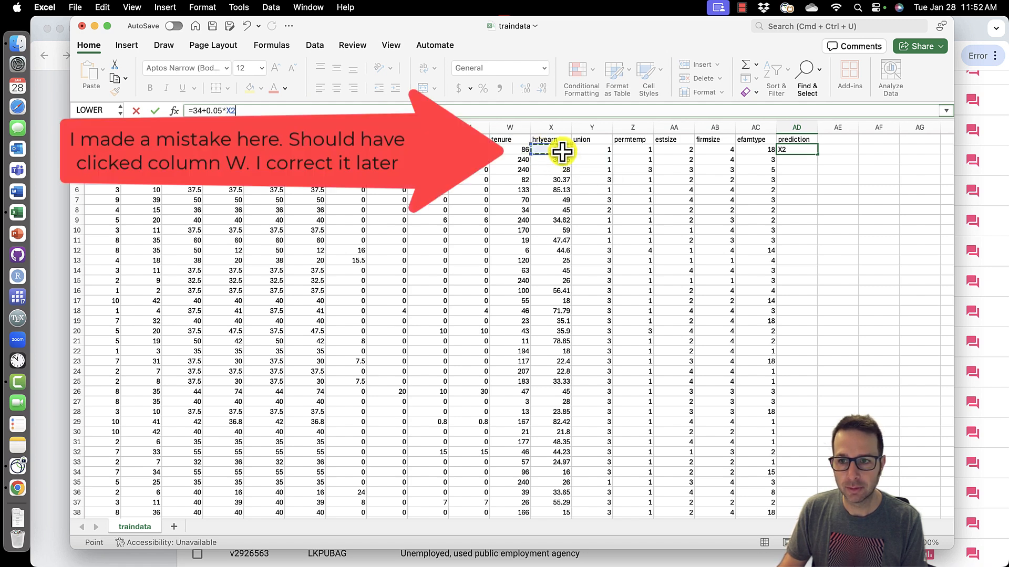
pyautogui.press('Return')
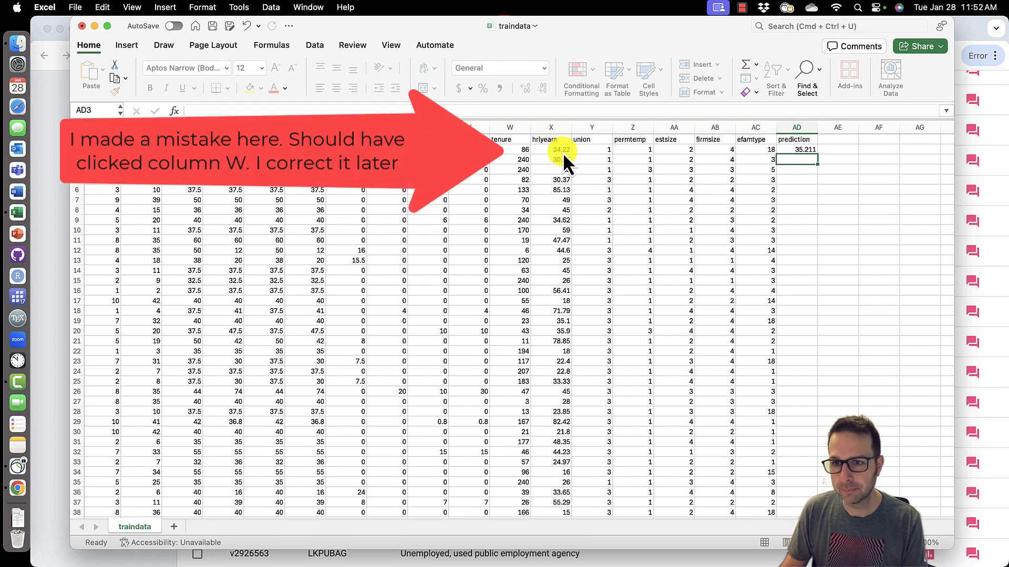
# - Fill the prediction formula down the entire AD column
pyautogui.click(811, 152)
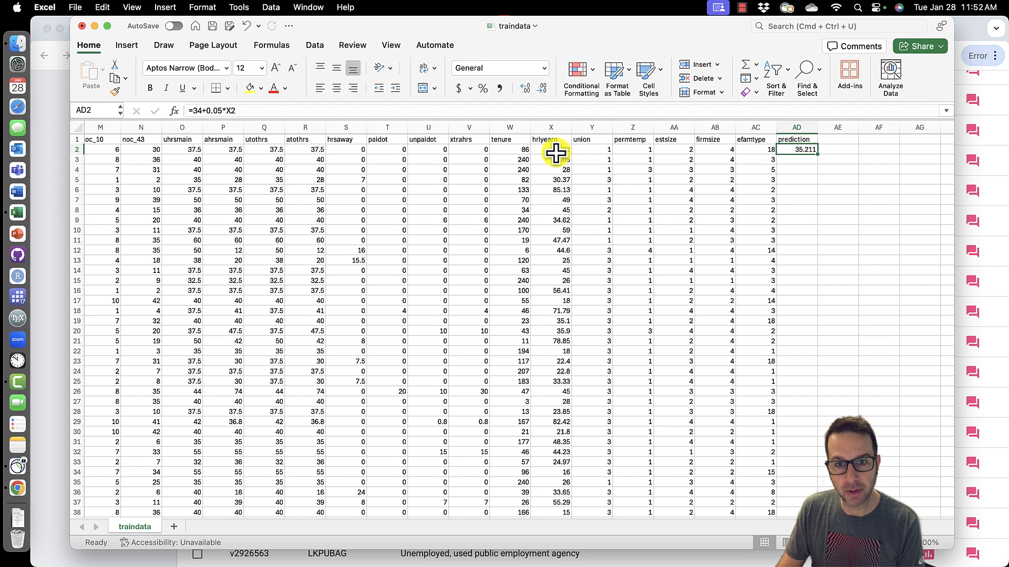
pyautogui.doubleClick(817, 154)
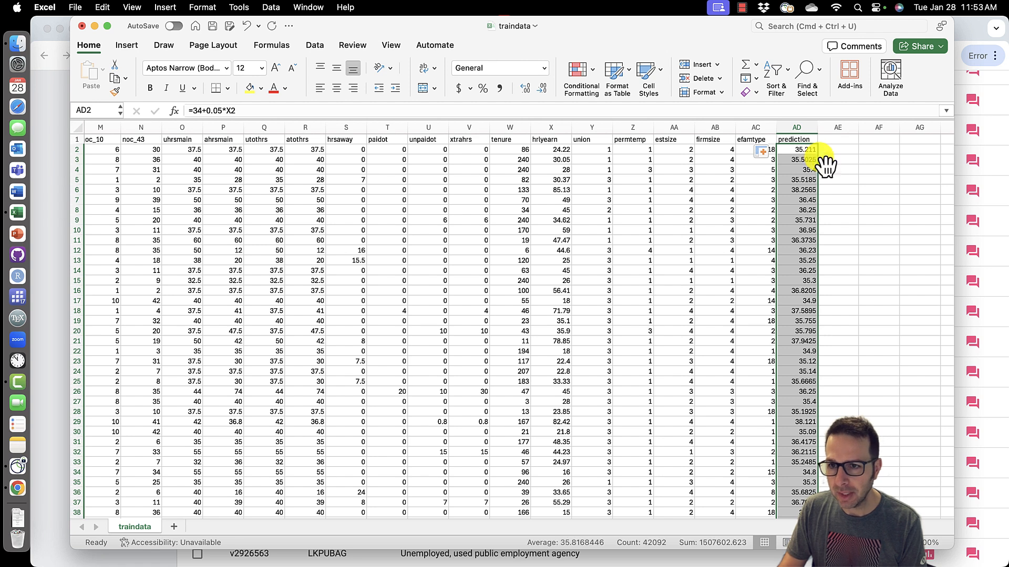
pyautogui.click(804, 153)
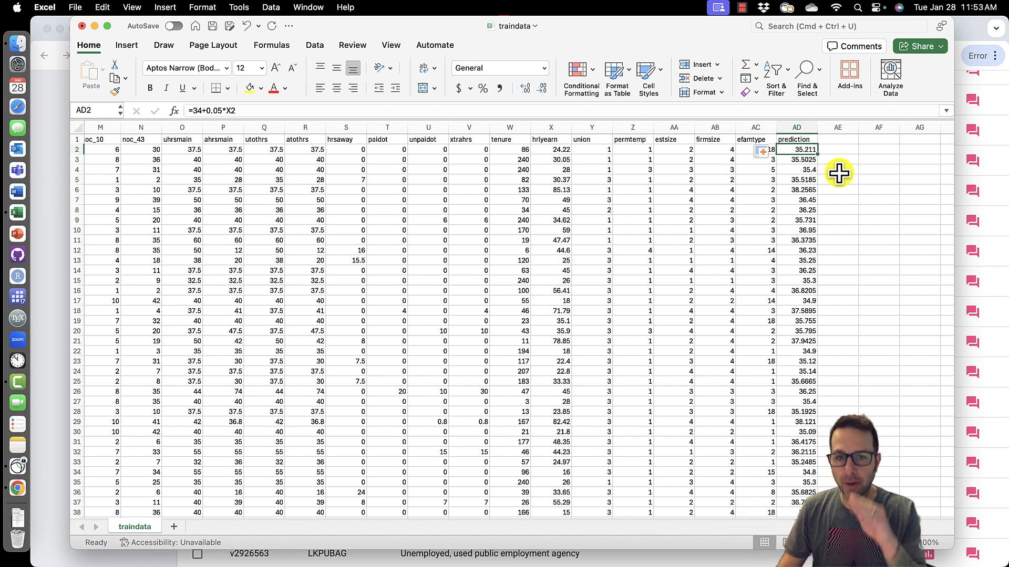
# - Inspect the prediction formulas in the first few rows of the prediction column
pyautogui.doubleClick(804, 159)
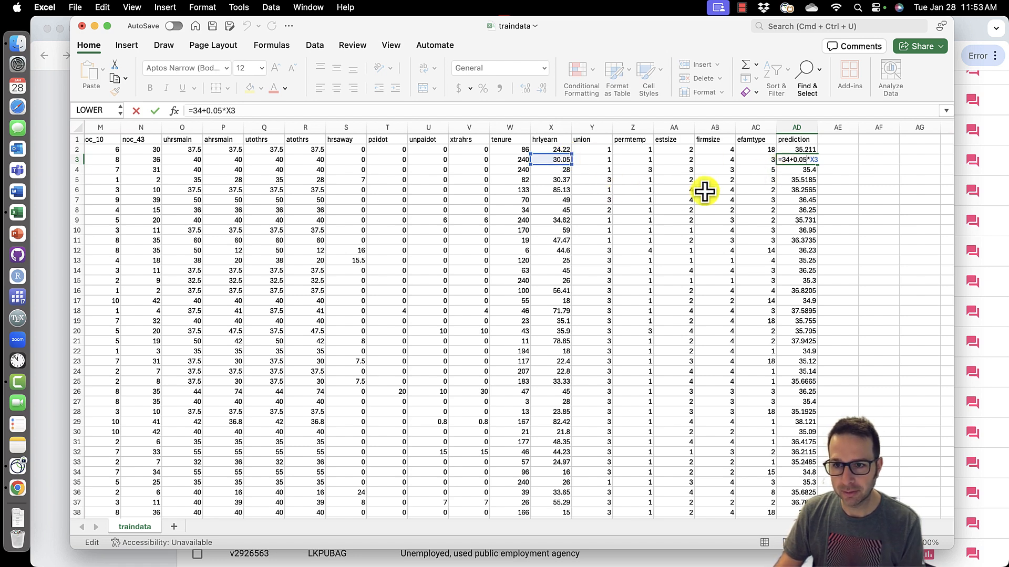
pyautogui.press('Return')
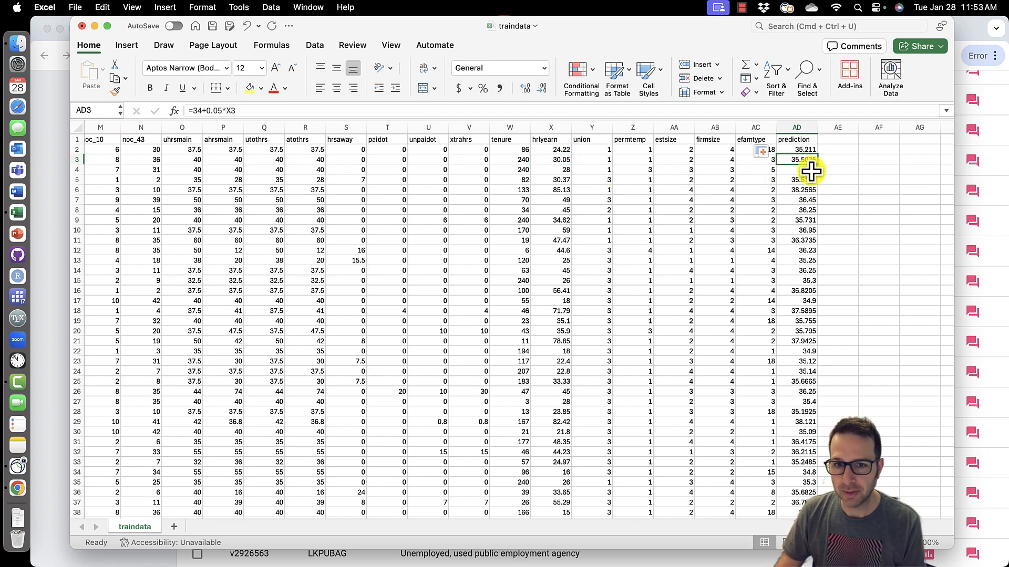
pyautogui.doubleClick(809, 170)
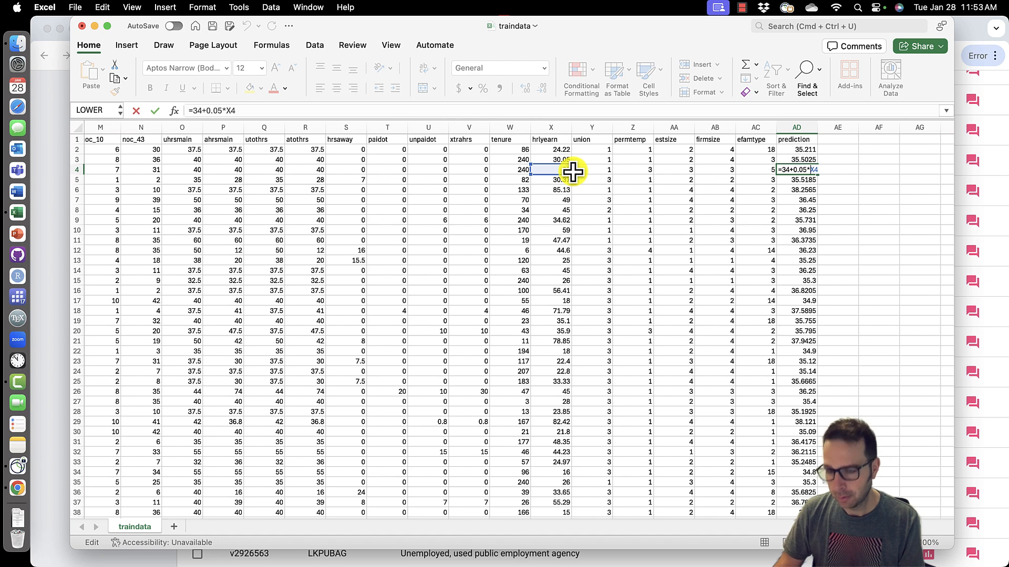
pyautogui.press('Return')
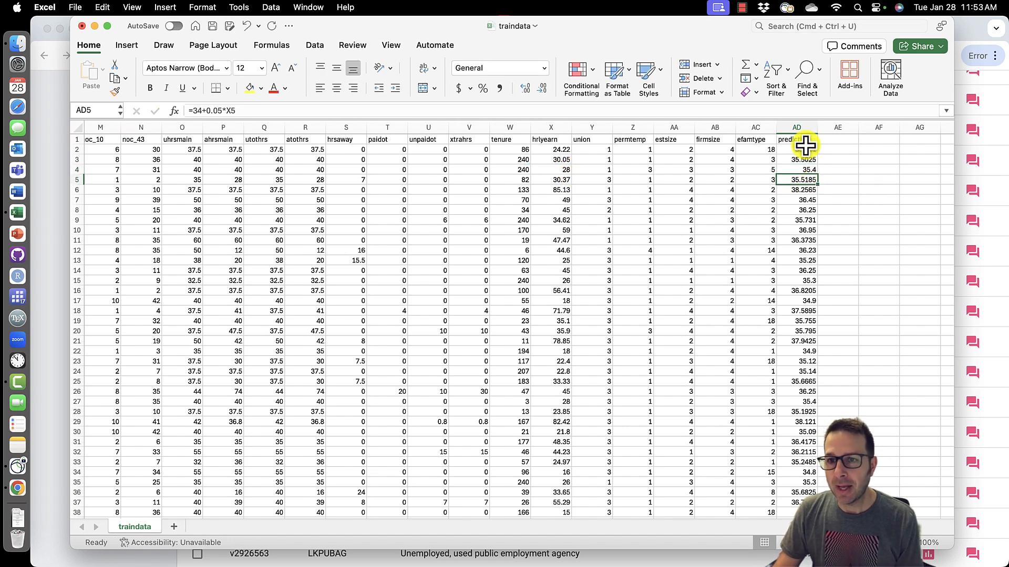
pyautogui.click(798, 128)
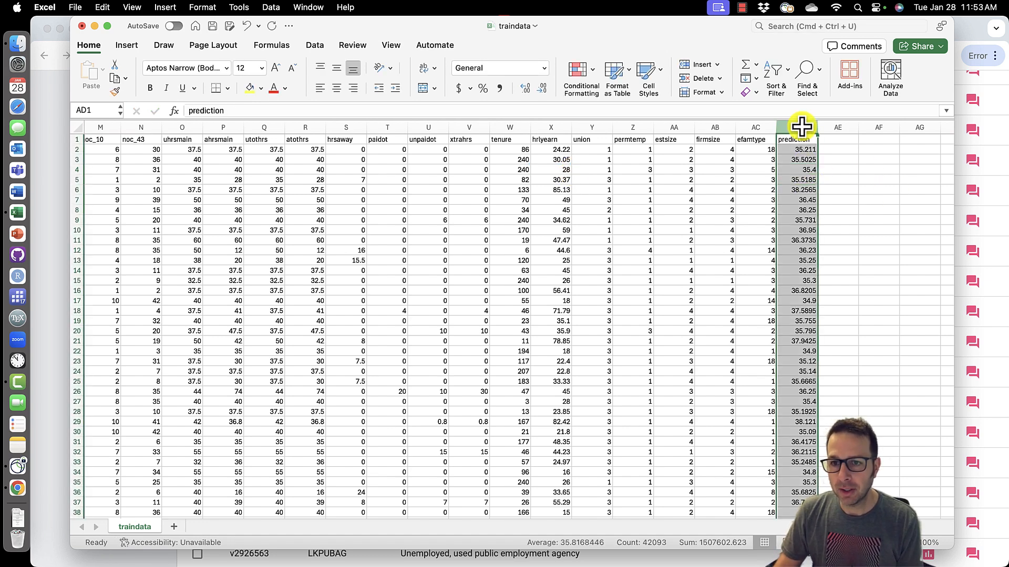
pyautogui.click(860, 249)
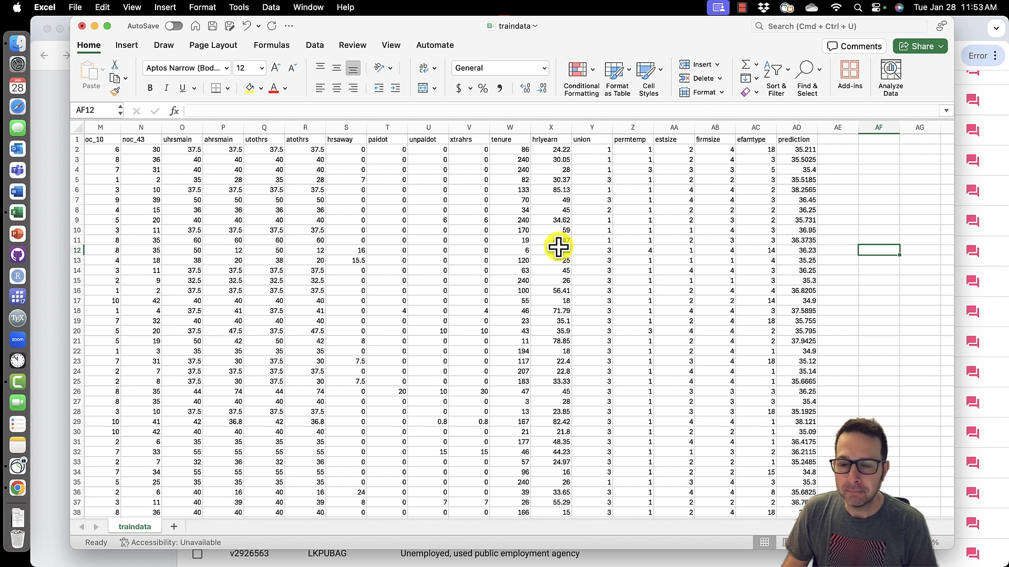
# - Examine the hrlyearn and tenure values referenced in the first data row
pyautogui.click(555, 150)
pyautogui.click(558, 158)
pyautogui.click(558, 152)
pyautogui.click(559, 159)
pyautogui.click(559, 151)
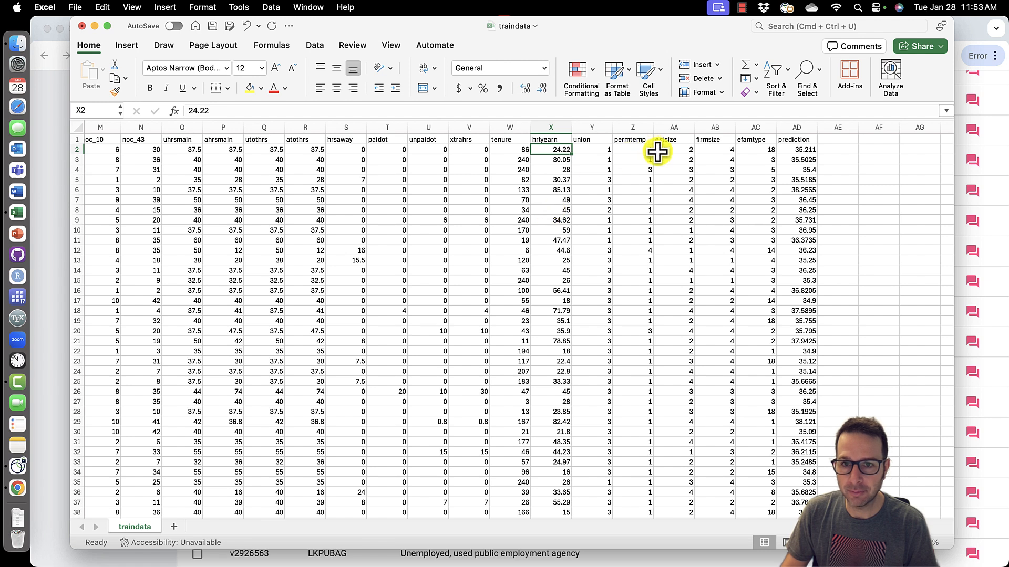
pyautogui.click(506, 150)
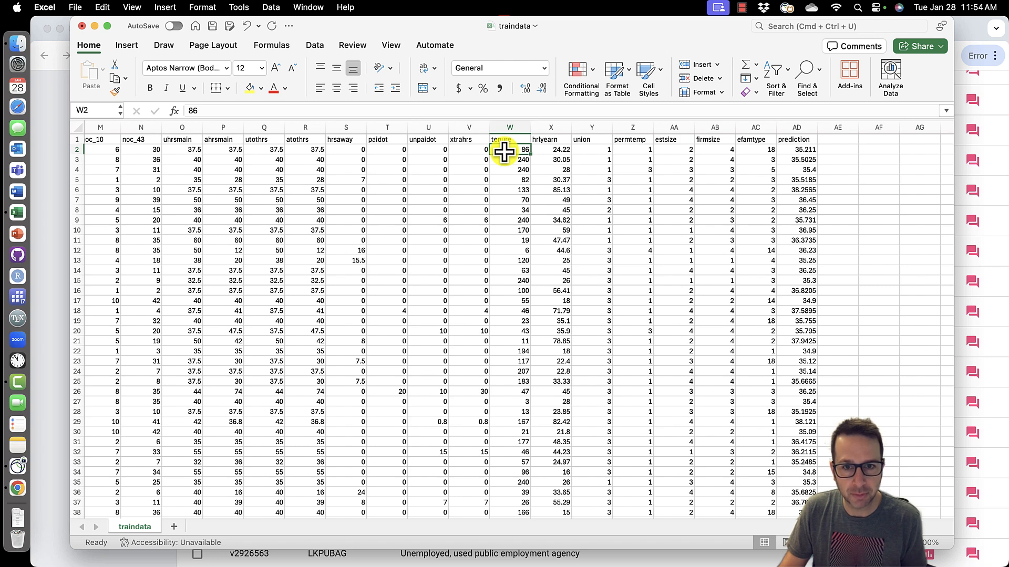
# - Insert two blank columns between the sex and marstat columns
pyautogui.hscroll(-10, 468, 171)
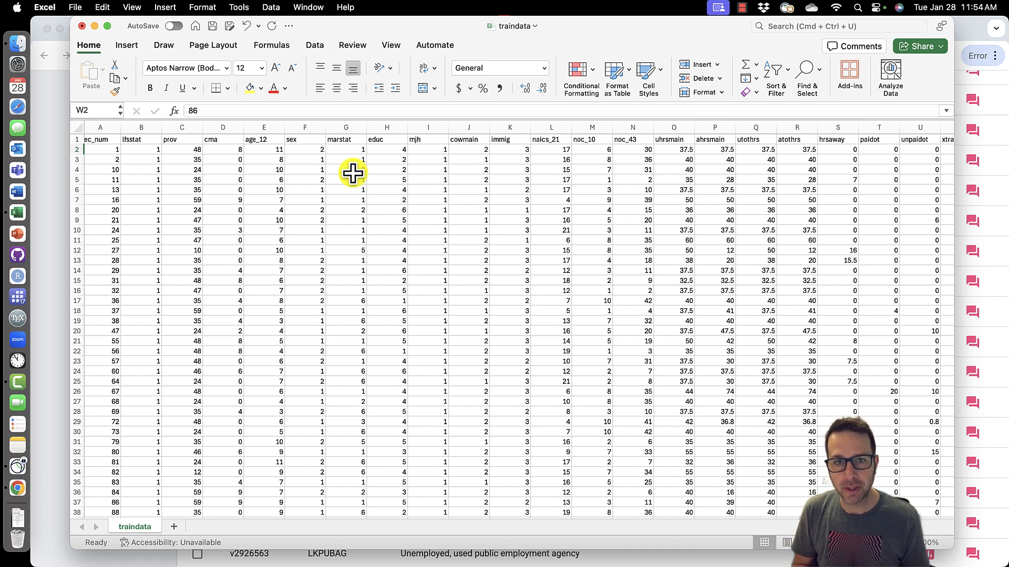
pyautogui.click(311, 128)
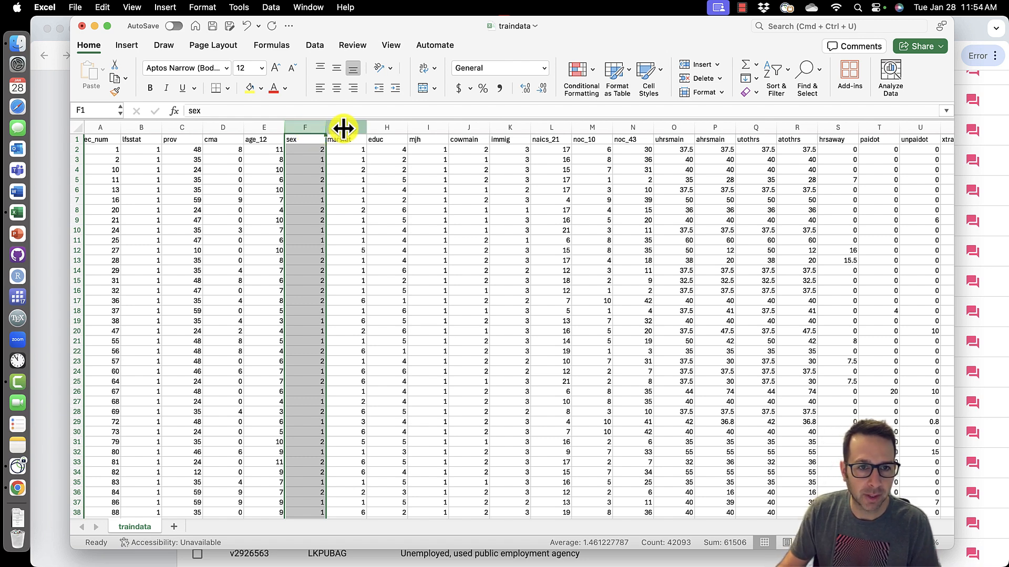
pyautogui.click(345, 150)
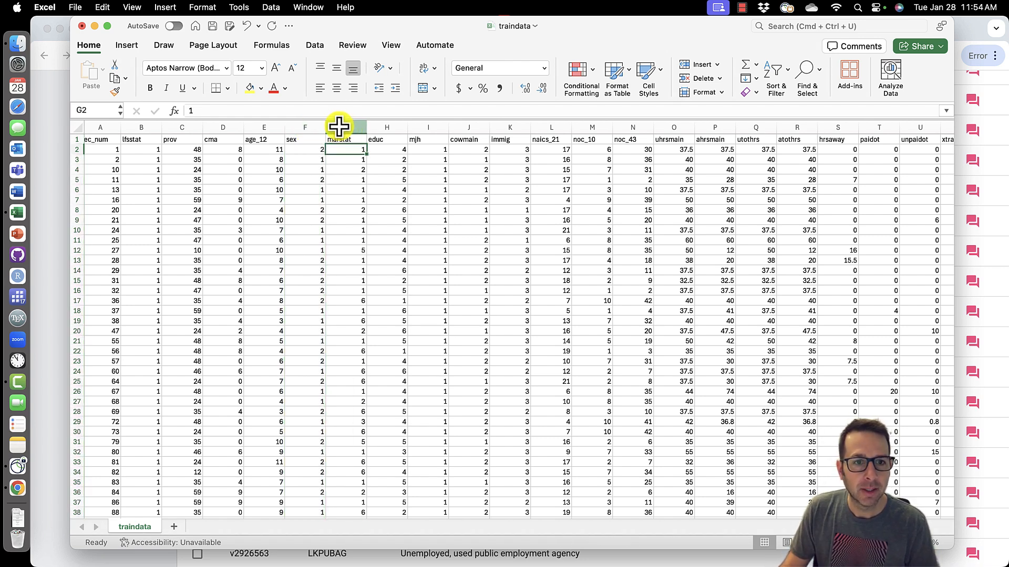
pyautogui.click(339, 127)
pyautogui.rightClick(340, 127)
pyautogui.click(378, 198)
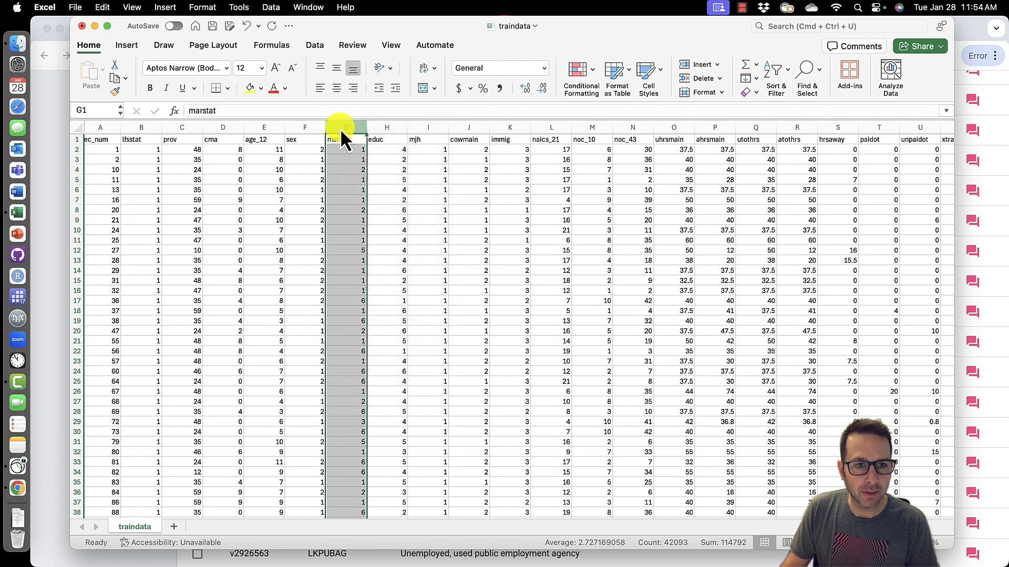
pyautogui.rightClick(339, 127)
pyautogui.click(371, 199)
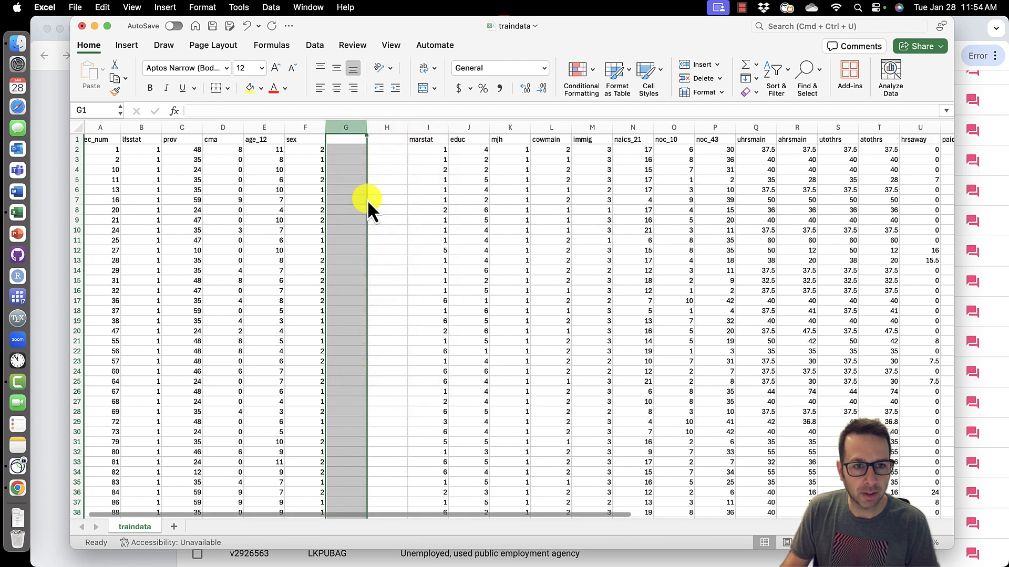
# - Label the two new columns male and female
pyautogui.click(349, 142)
pyautogui.write('male')
pyautogui.press('Tab')
pyautogui.write('female')
pyautogui.press('Return')
pyautogui.press('Left')
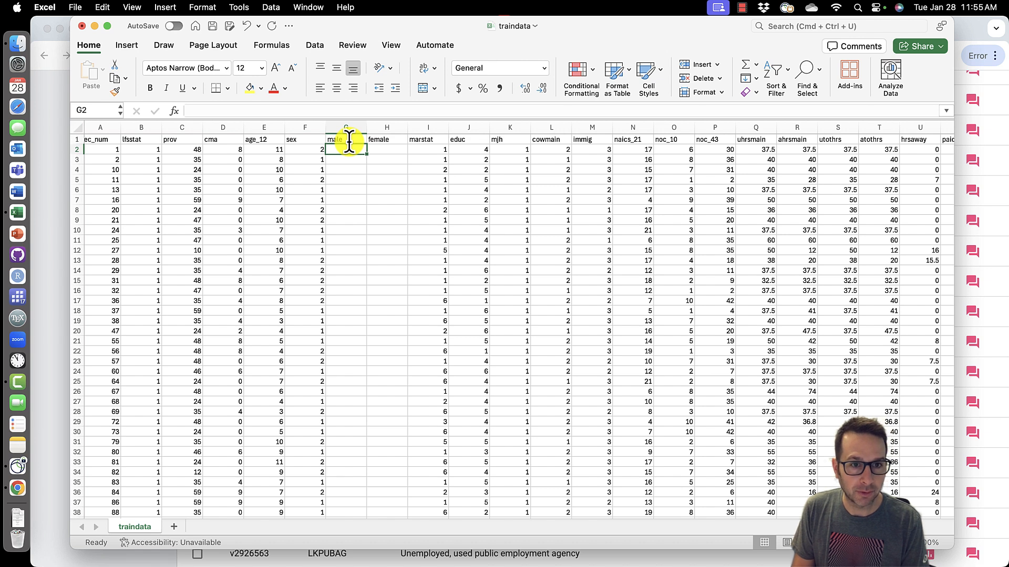
# - Enter the formula =IF(F2=1,1,0) in the first male cell to flag men
pyautogui.write('=')
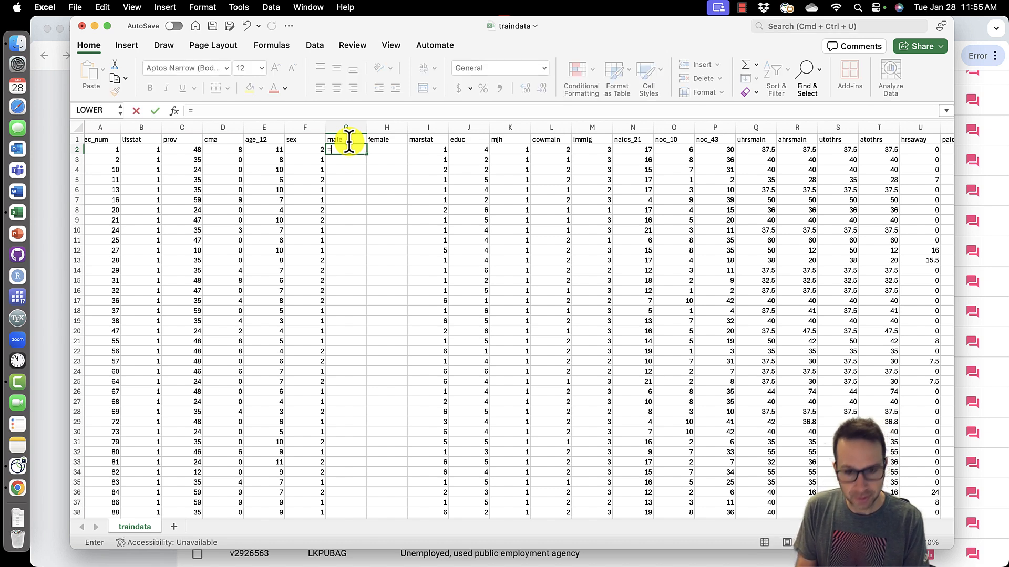
pyautogui.write('if(')
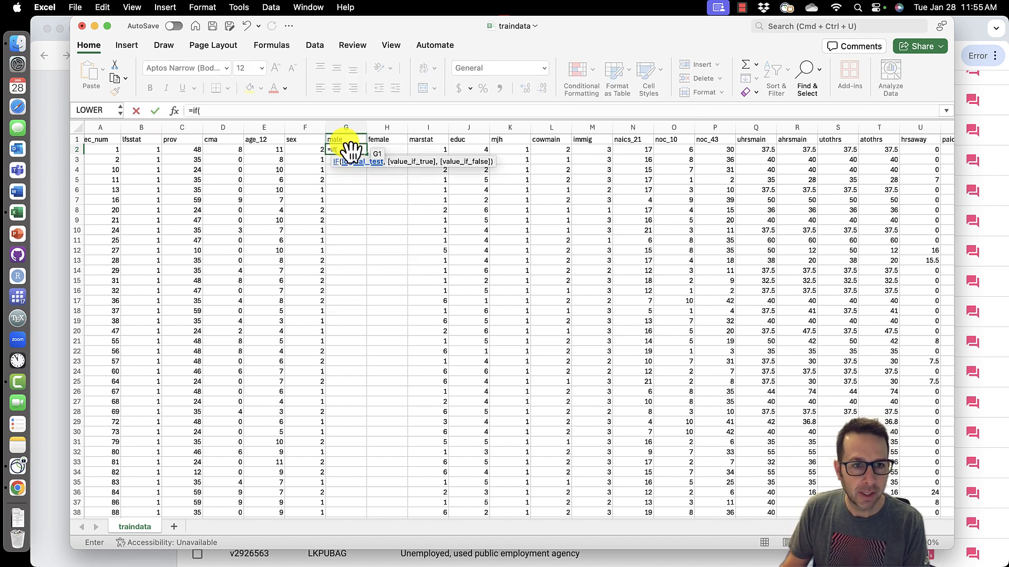
pyautogui.click(317, 151)
pyautogui.write('=1,')
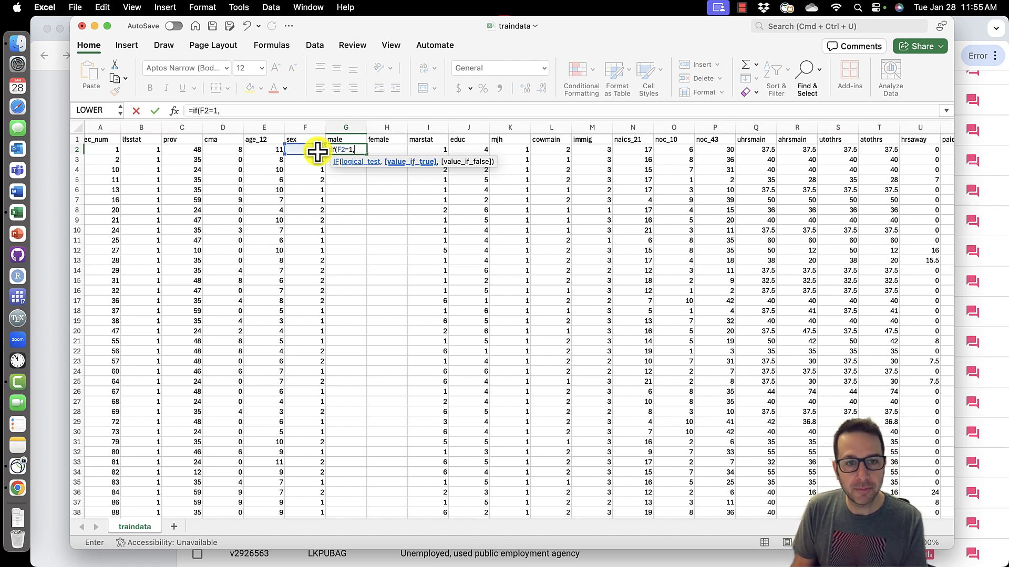
pyautogui.write('1')
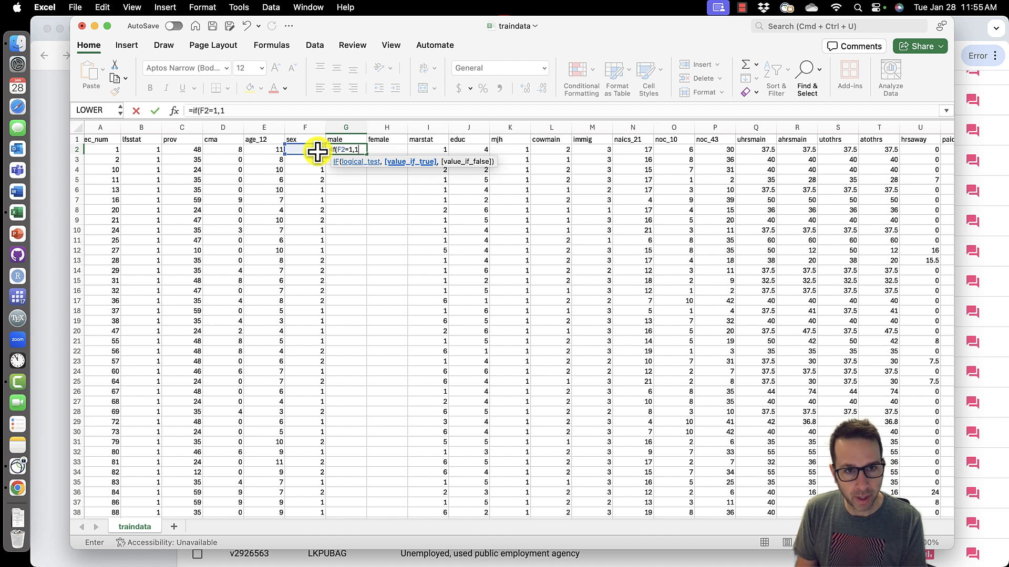
pyautogui.write(',')
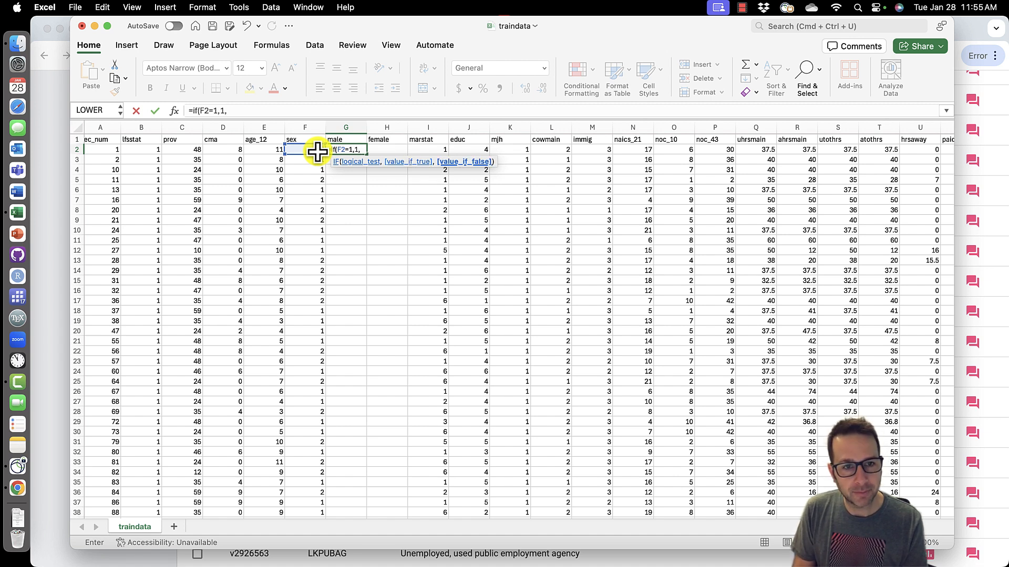
pyautogui.write('0)')
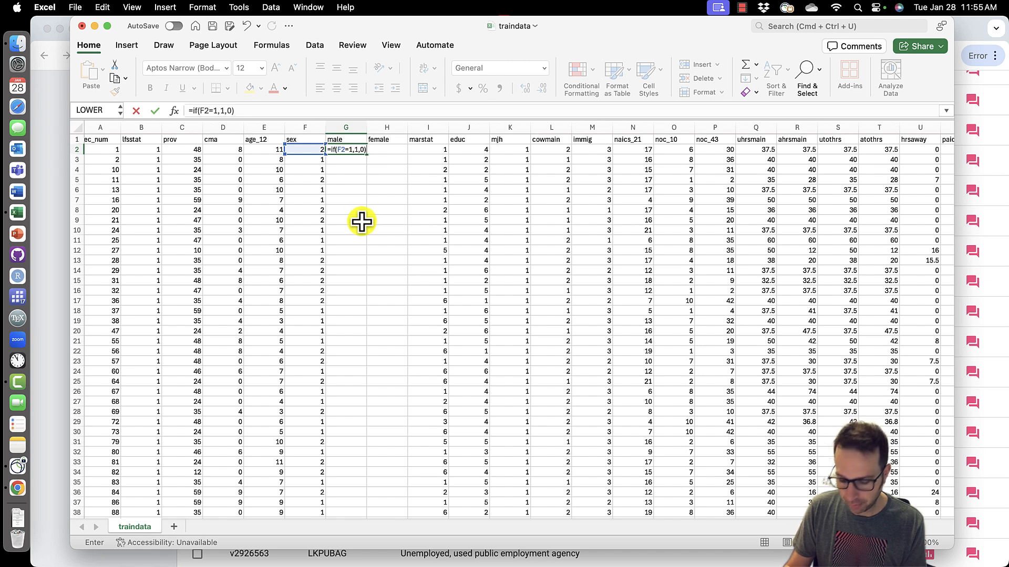
pyautogui.press('Return')
# - Fill the male formula down the whole column and spot-check a few rows
pyautogui.click(363, 151)
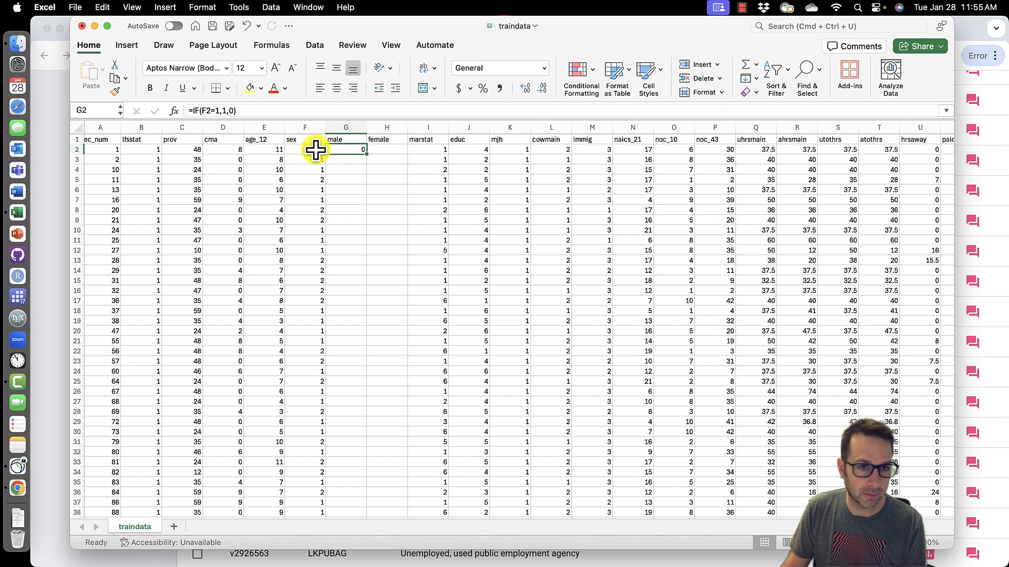
pyautogui.doubleClick(366, 154)
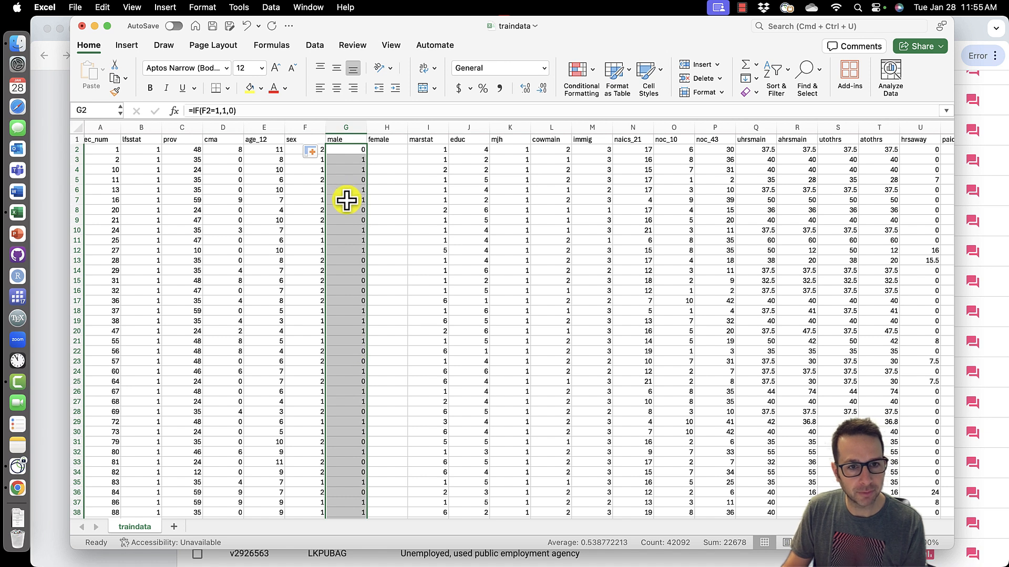
pyautogui.click(357, 170)
pyautogui.click(354, 191)
pyautogui.click(352, 200)
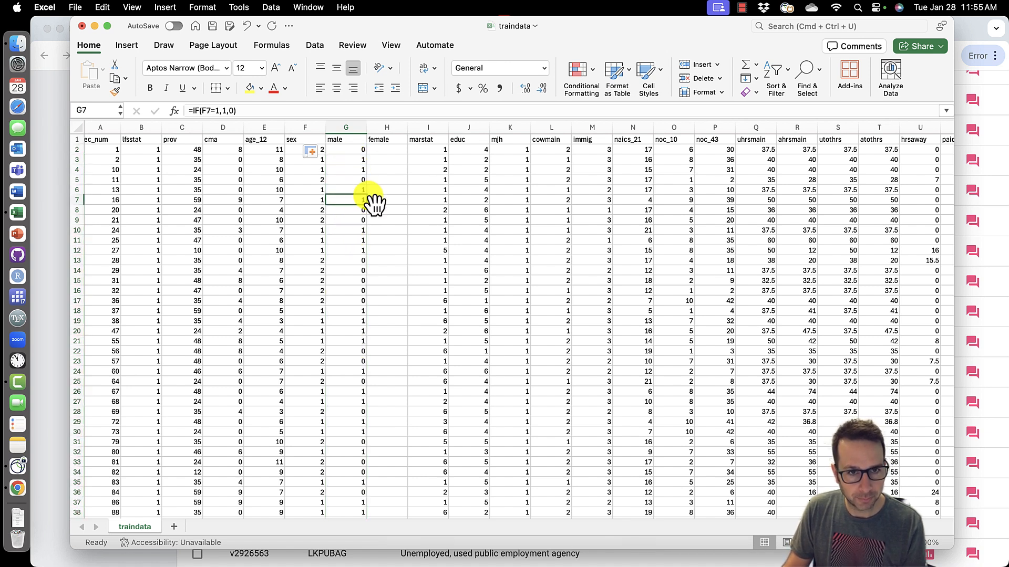
# - Enter the formula =IF(F2=2,1,0) in the first female cell to flag women
pyautogui.click(390, 152)
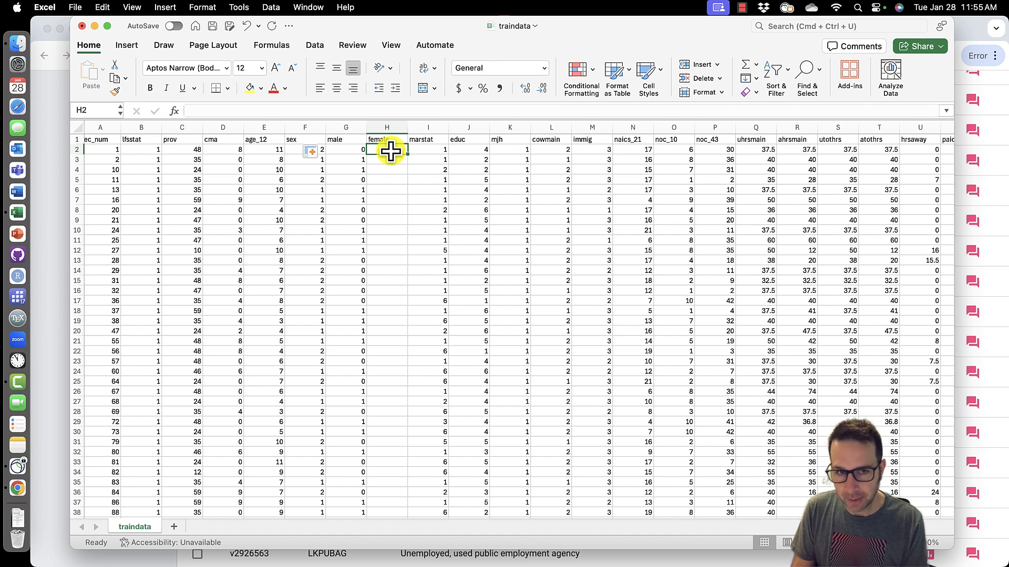
pyautogui.write('=if')
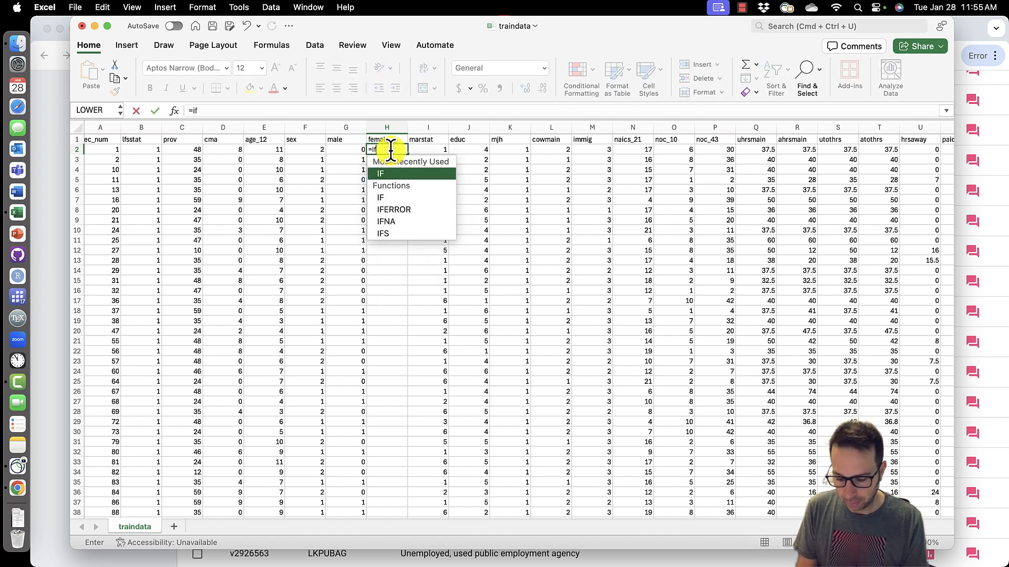
pyautogui.write('(')
pyautogui.click(315, 151)
pyautogui.write('=')
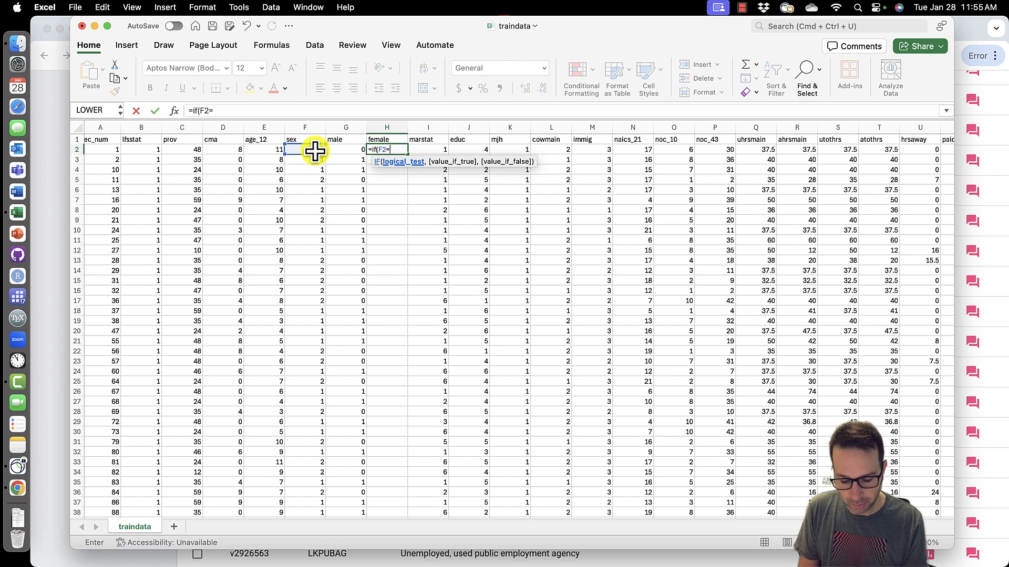
pyautogui.write('2,1')
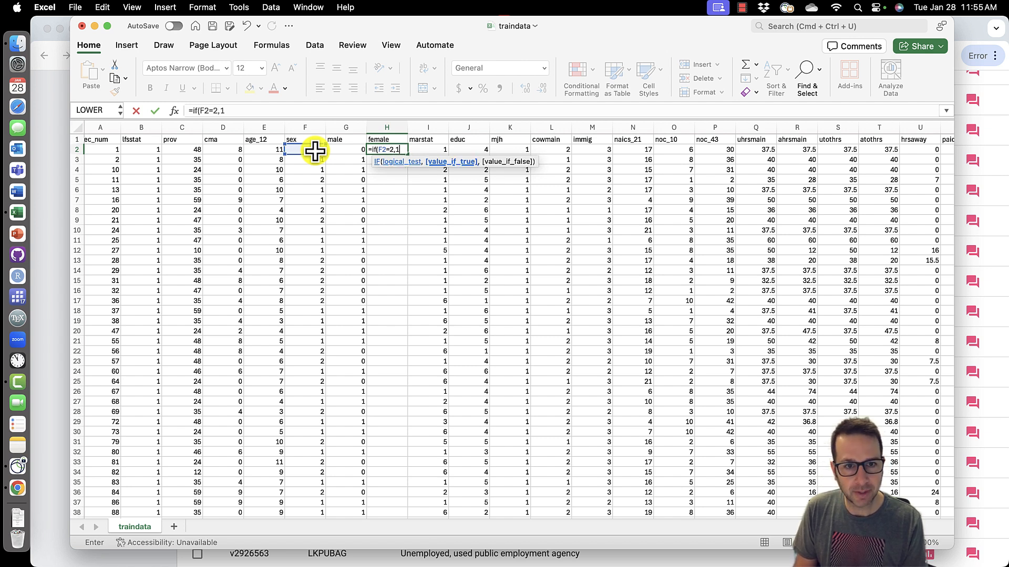
pyautogui.write(',0)')
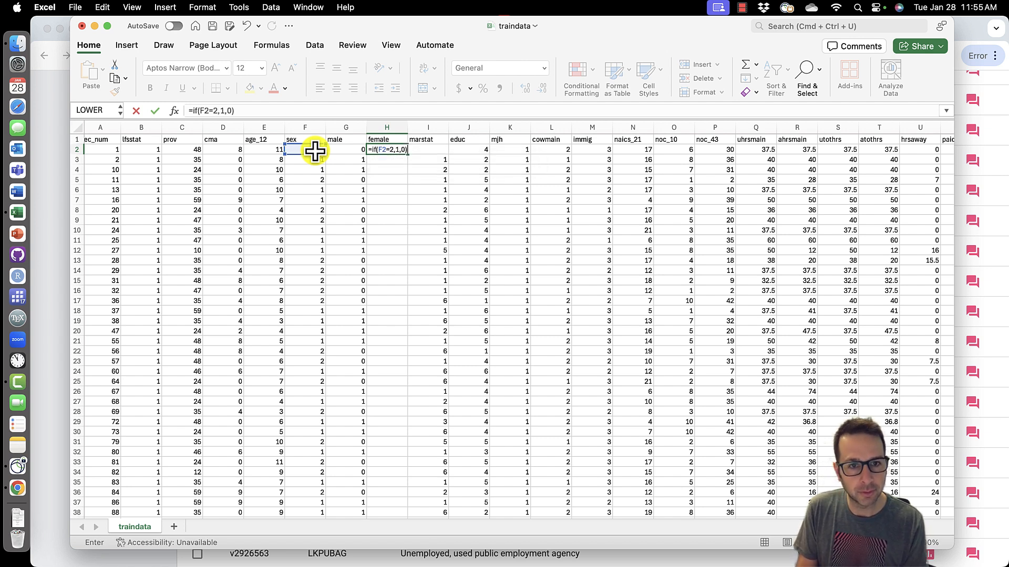
pyautogui.press('Return')
# - Fill the female formula down the whole column and spot-check a few rows
pyautogui.click(393, 151)
pyautogui.doubleClick(405, 153)
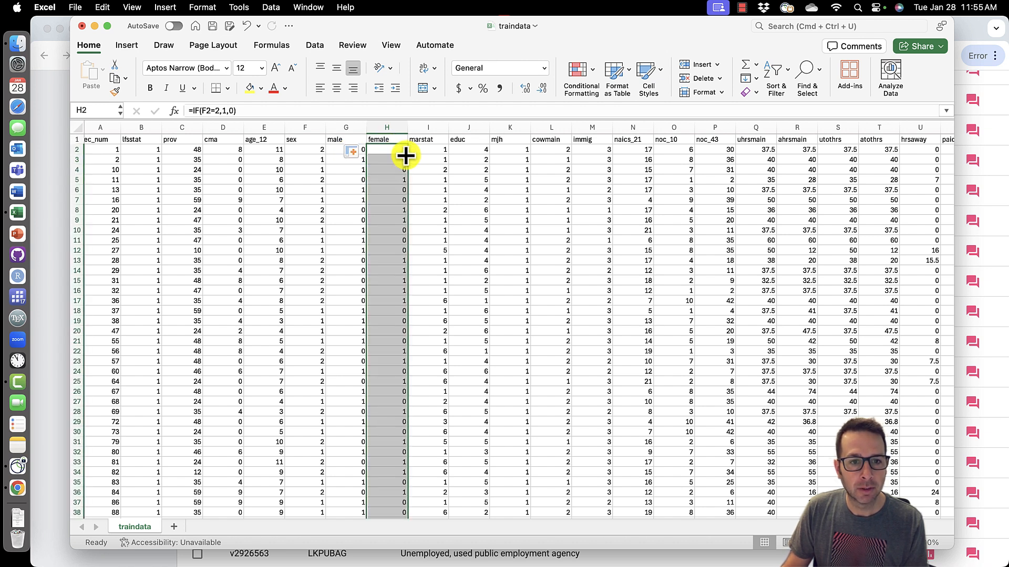
pyautogui.click(444, 197)
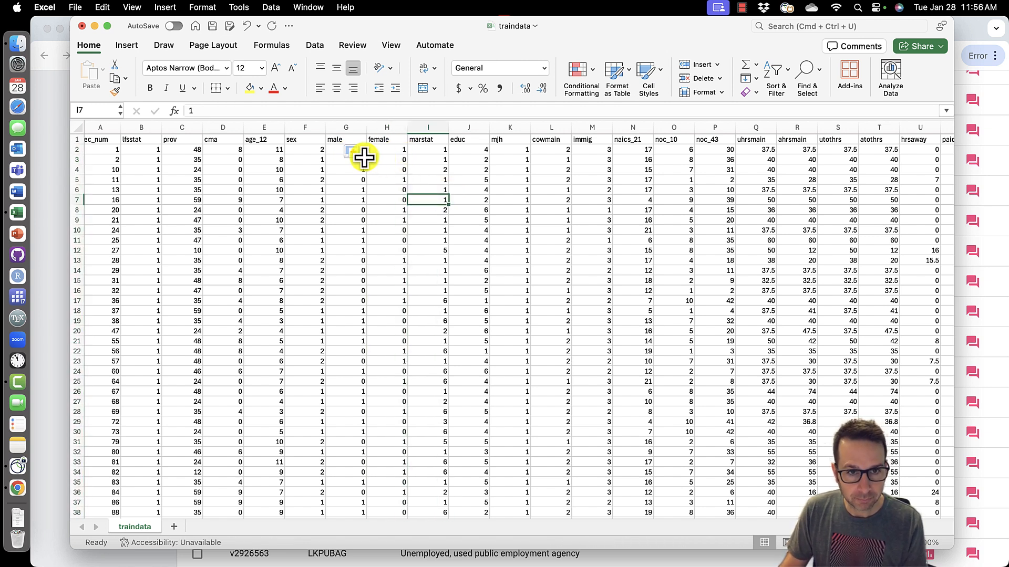
pyautogui.click(396, 152)
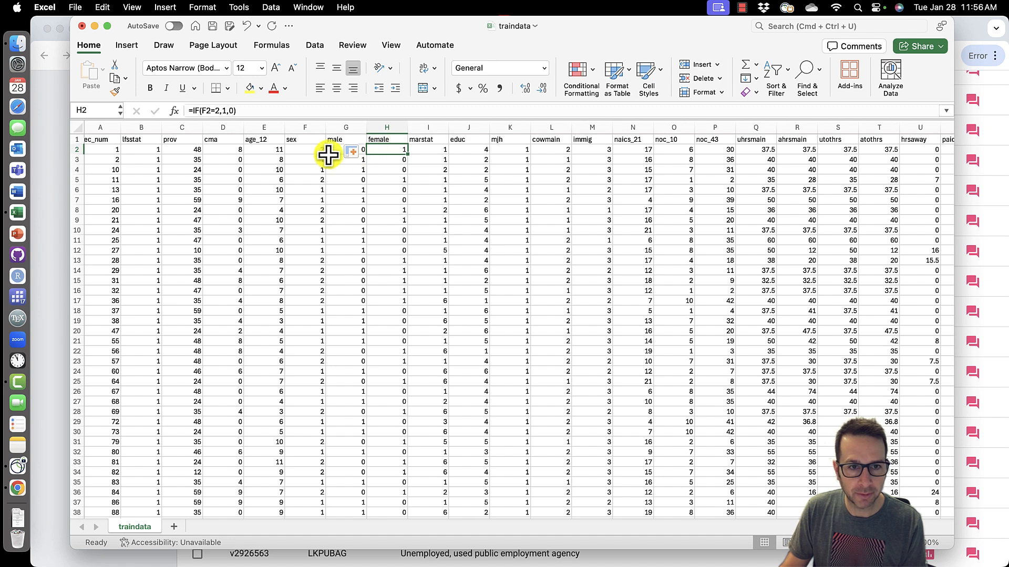
pyautogui.click(362, 164)
pyautogui.click(395, 161)
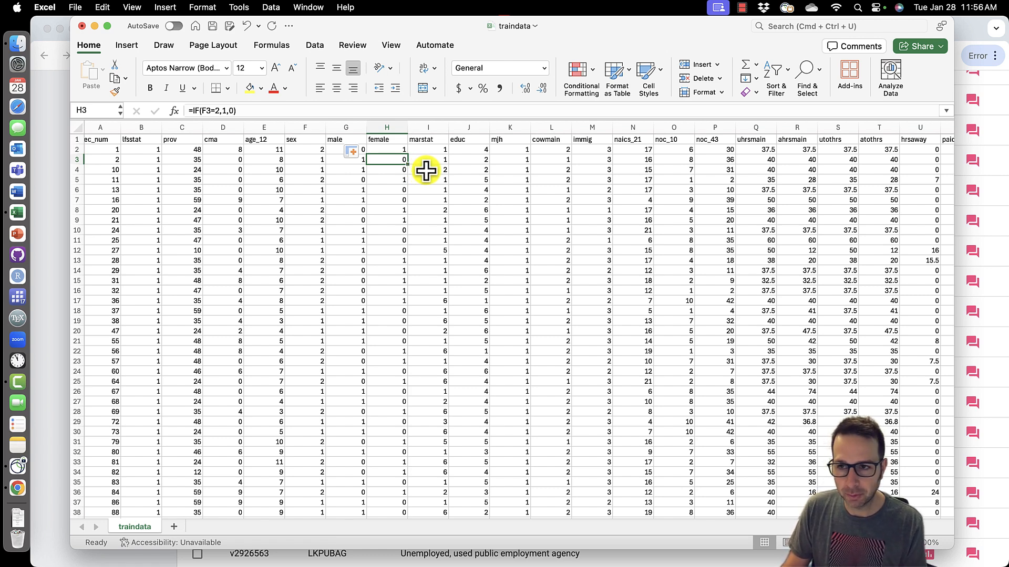
# - Change the first prediction formula to =34+0.05*Y2 so it uses tenure instead of hourly earnings
pyautogui.hscroll(10, 601, 172)
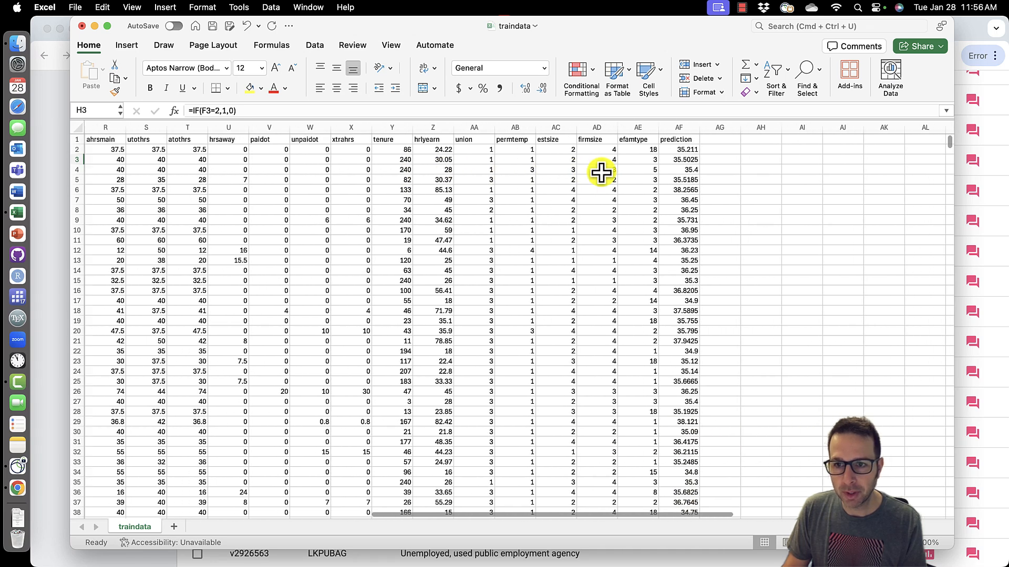
pyautogui.hscroll(1, 601, 173)
pyautogui.click(660, 150)
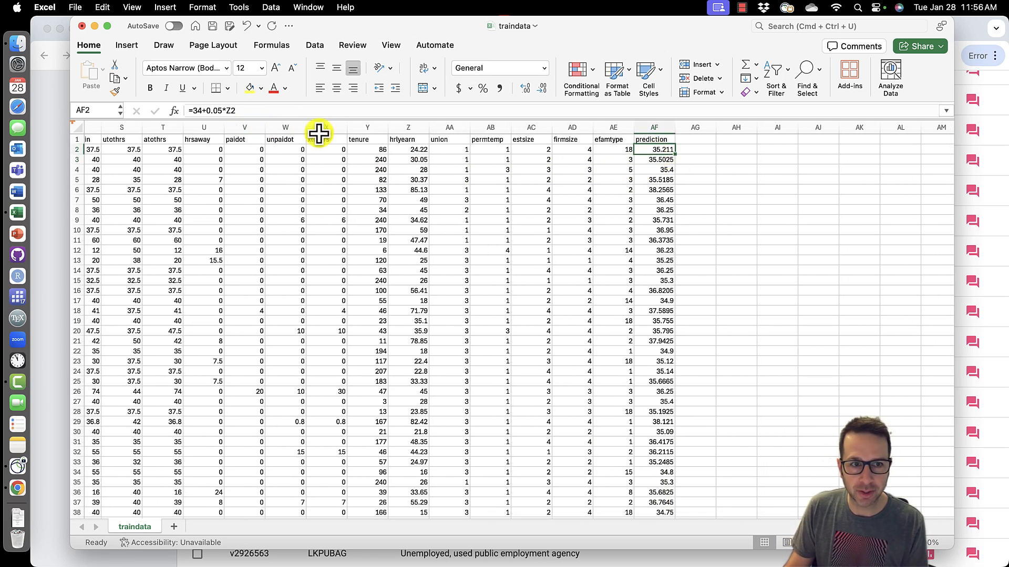
pyautogui.doubleClick(667, 150)
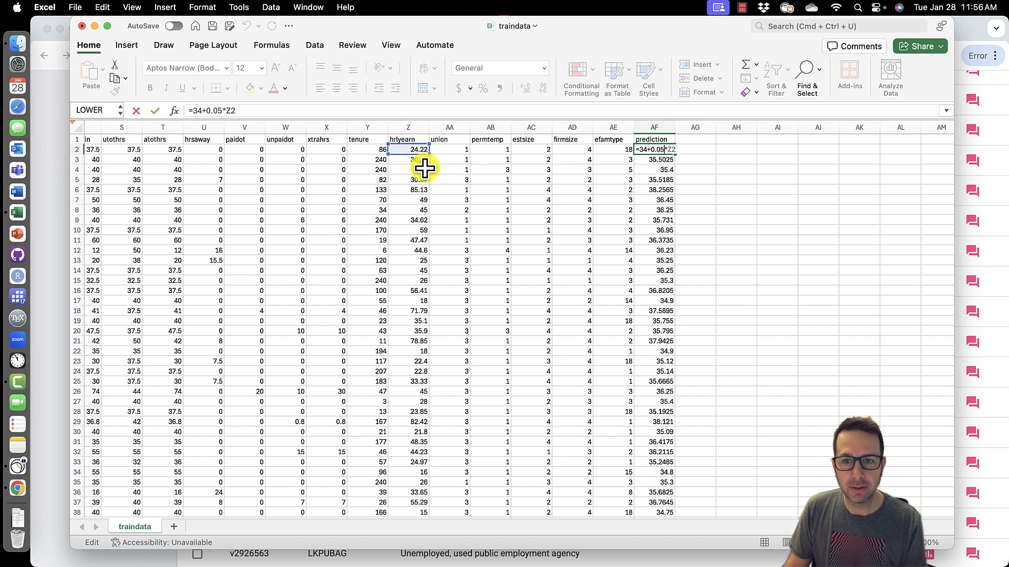
pyautogui.moveTo(412, 149); pyautogui.dragTo(382, 149)
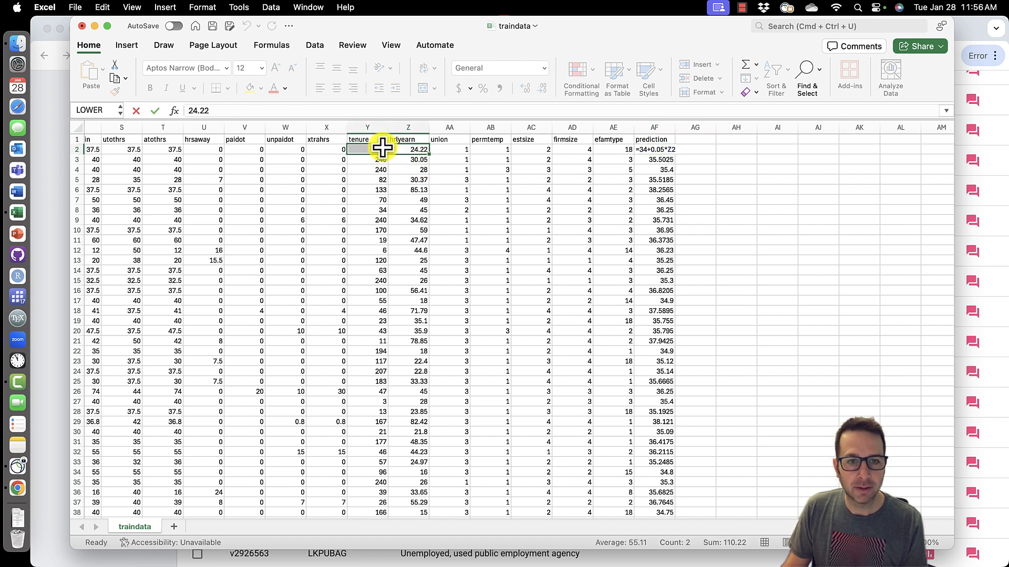
pyautogui.click(654, 150)
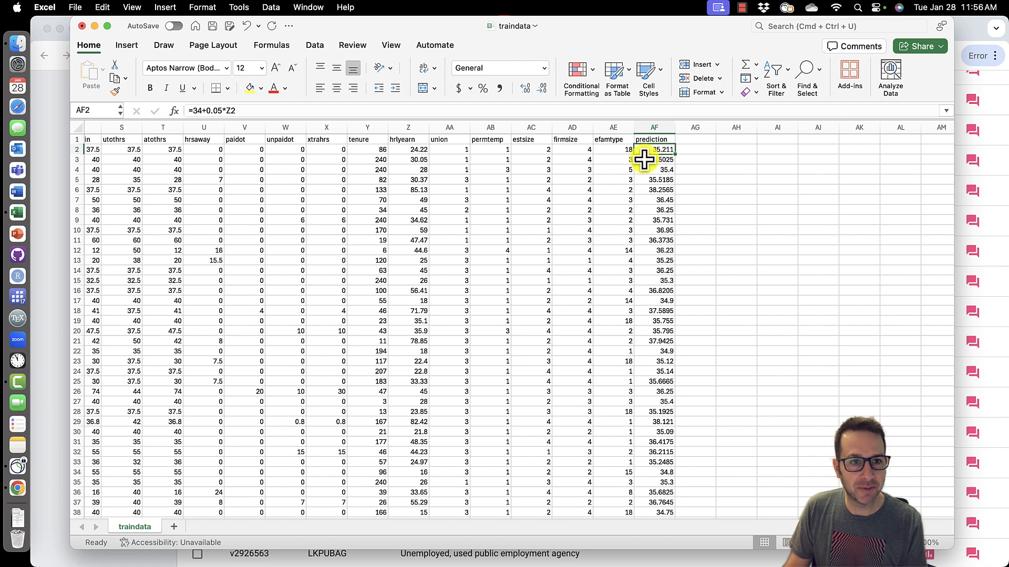
pyautogui.click(231, 111)
pyautogui.press('BackSpace')
pyautogui.write('Y')
pyautogui.press('Return')
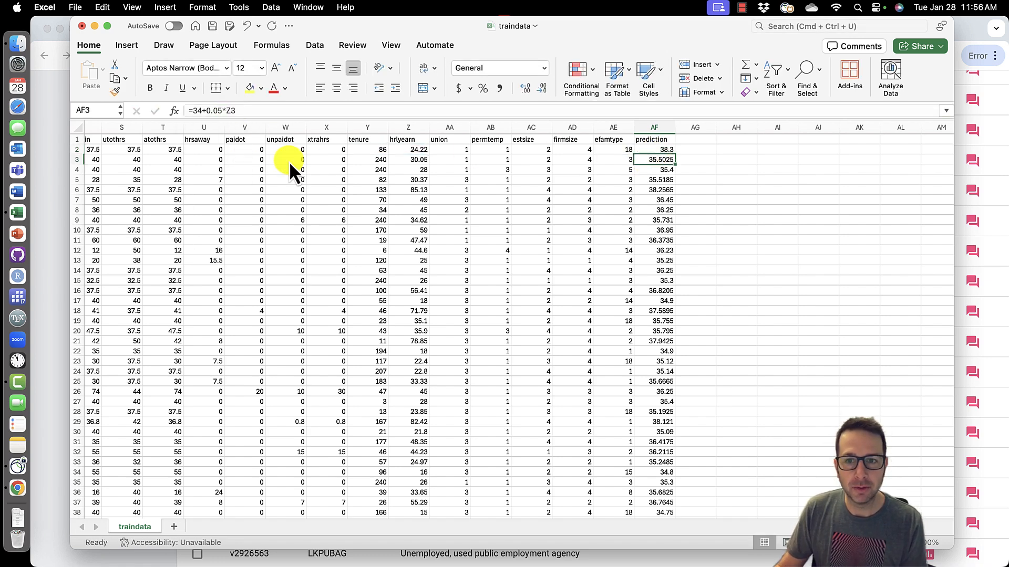
# - Fill the revised tenure-based prediction formula down the whole prediction column
pyautogui.click(658, 149)
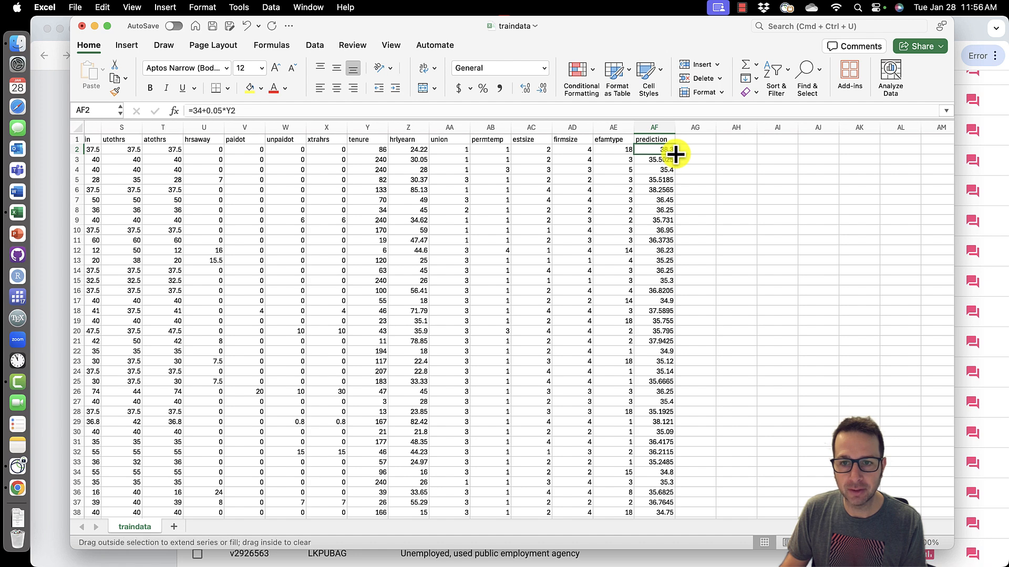
pyautogui.doubleClick(675, 154)
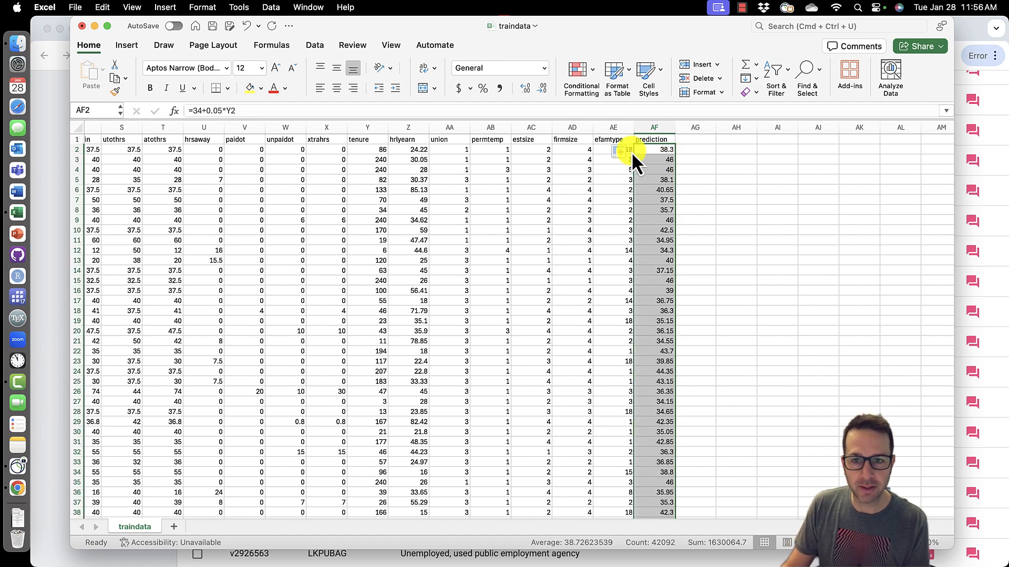
pyautogui.click(663, 151)
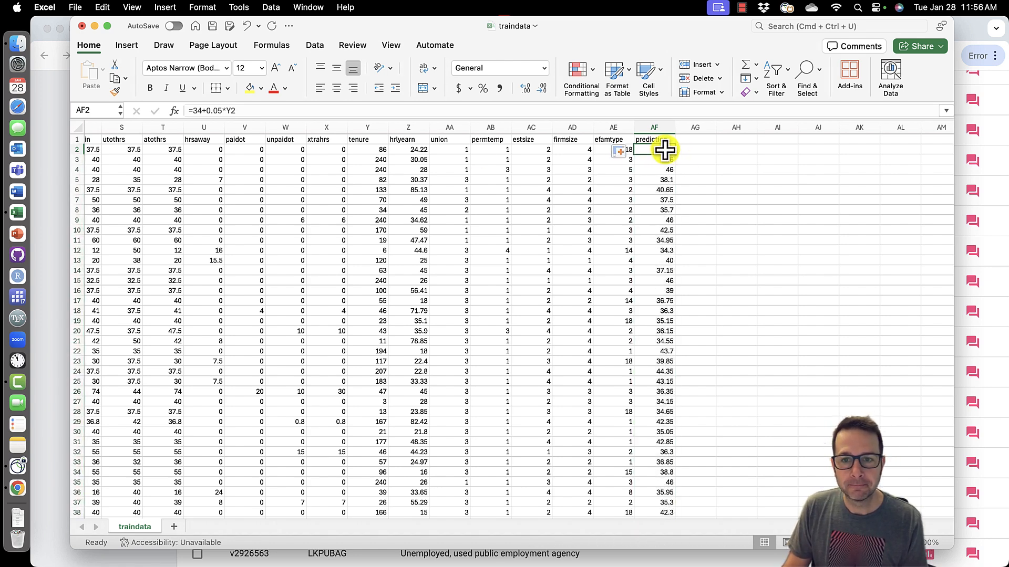
# - Append a -5 term to the first prediction formula
pyautogui.doubleClick(664, 150)
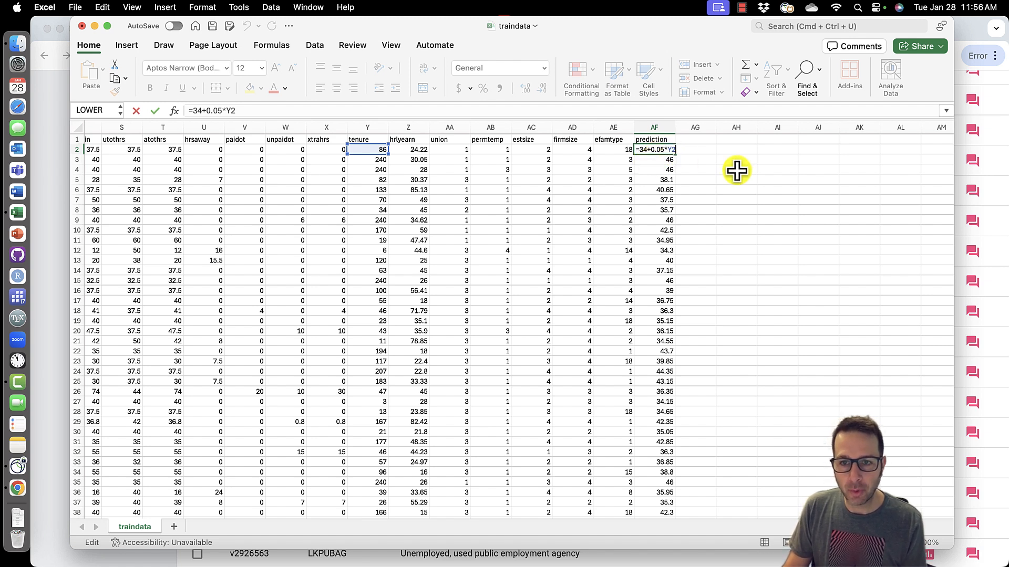
pyautogui.write('-')
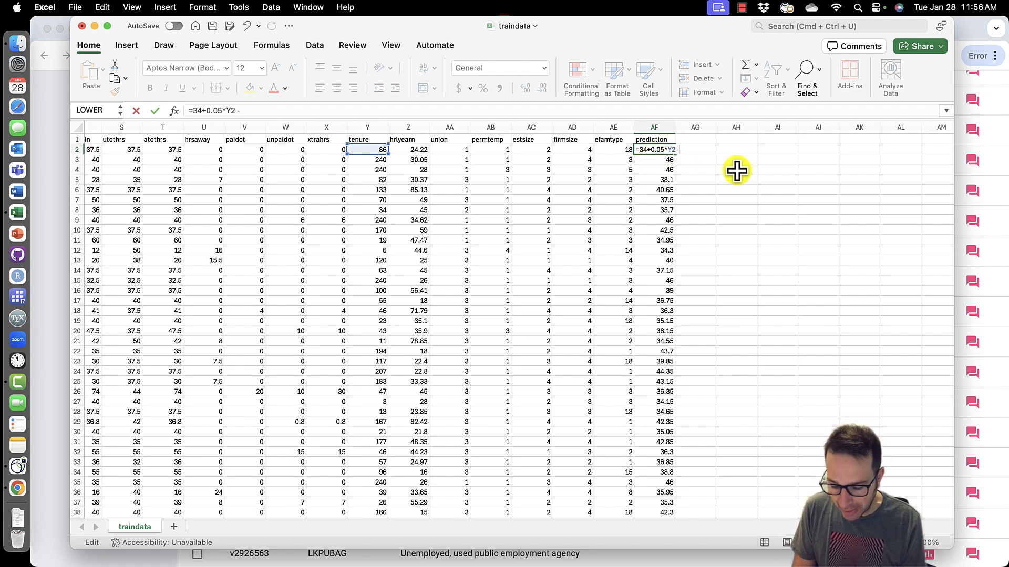
pyautogui.write('5')
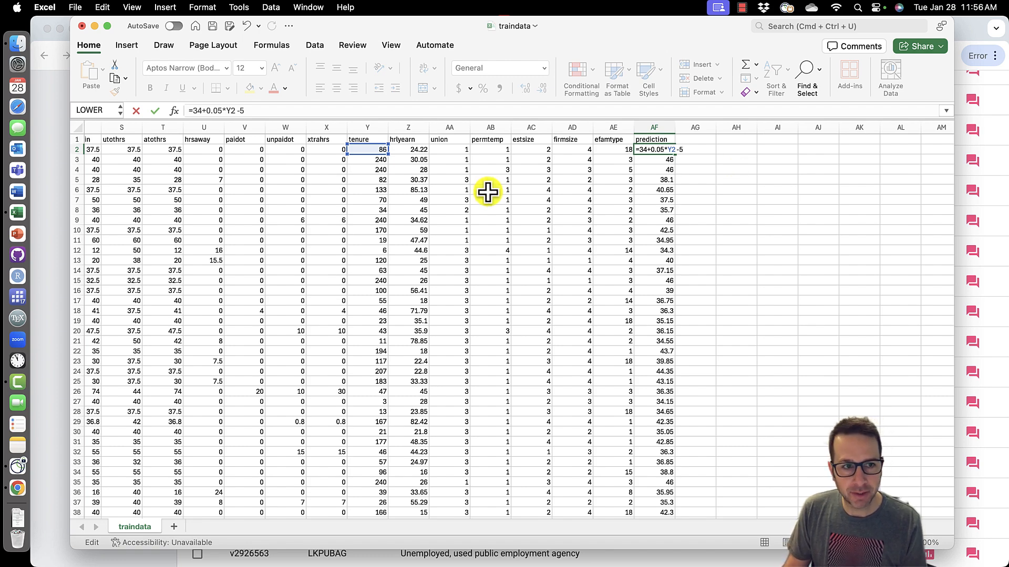
pyautogui.hscroll(-10, 488, 192)
pyautogui.hscroll(-7, 488, 192)
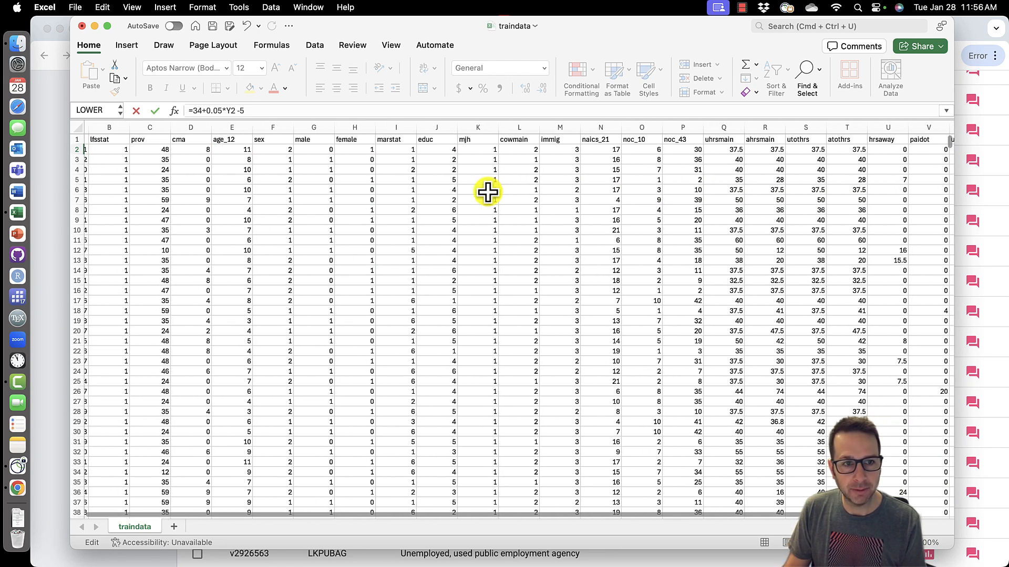
pyautogui.hscroll(1, 488, 192)
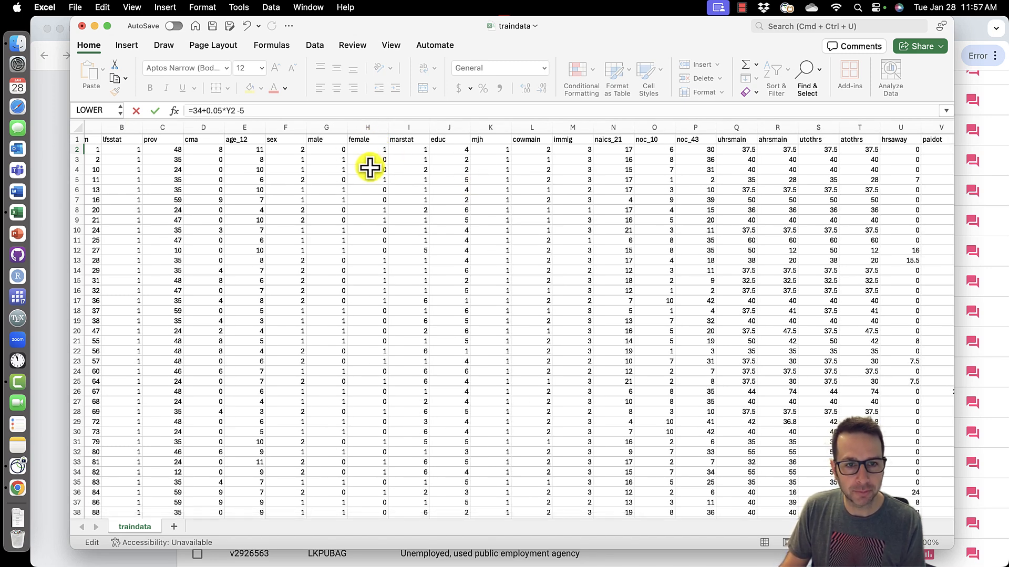
pyautogui.press('Escape')
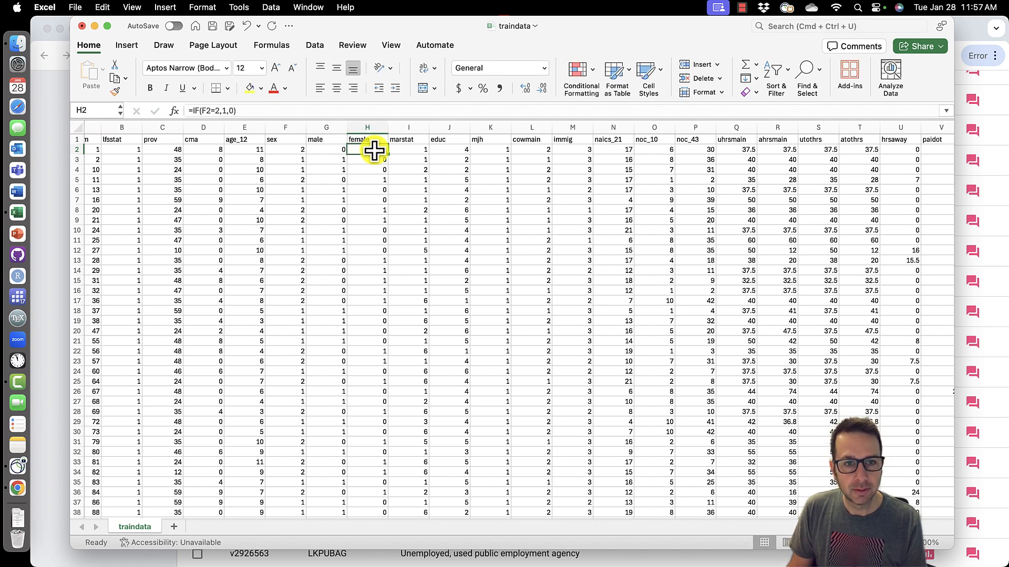
# - Multiply the -5 term by the female cell, making the formula =34+0.05*Y2 -5*H2
pyautogui.hscroll(10, 373, 151)
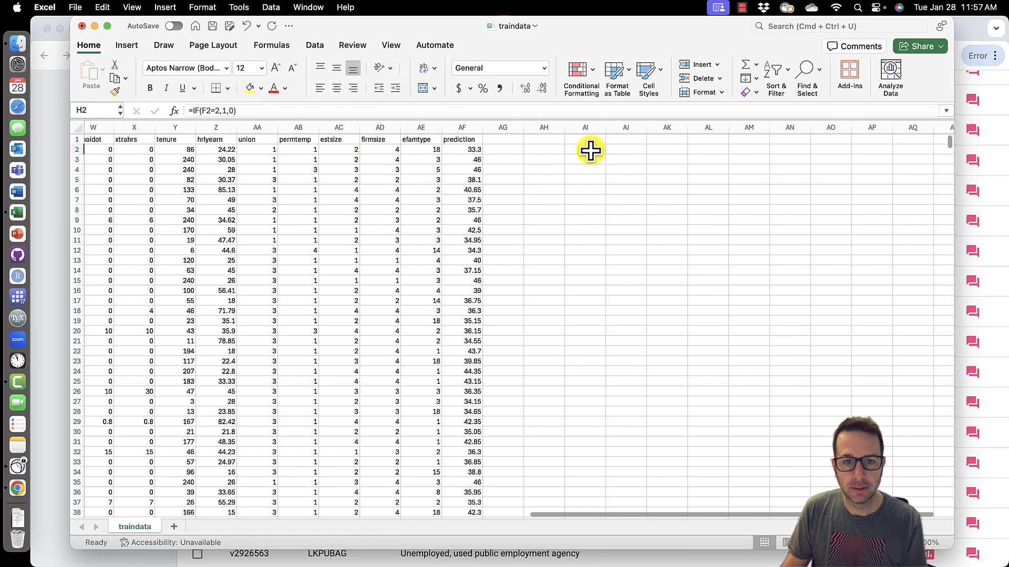
pyautogui.click(475, 147)
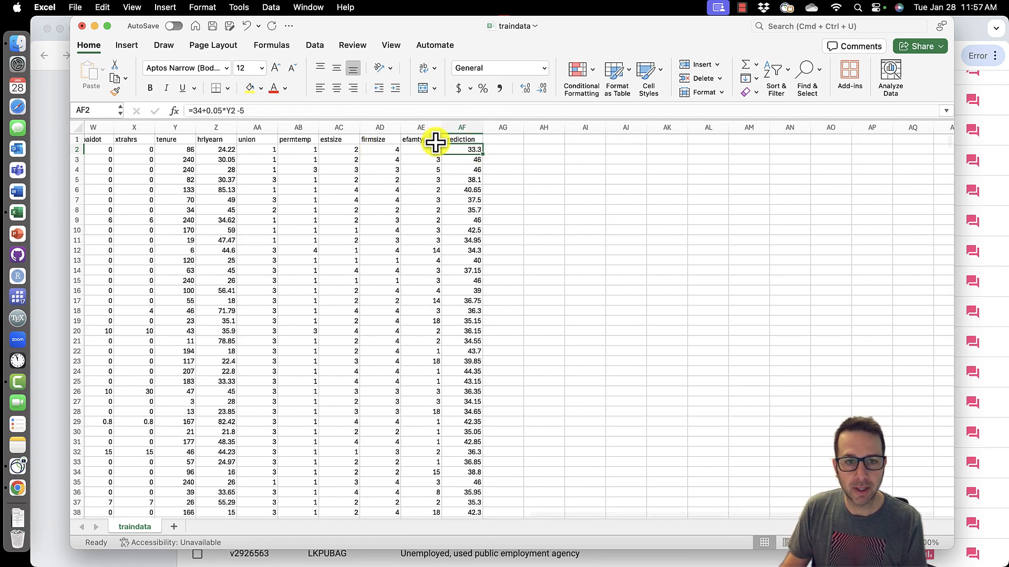
pyautogui.doubleClick(478, 149)
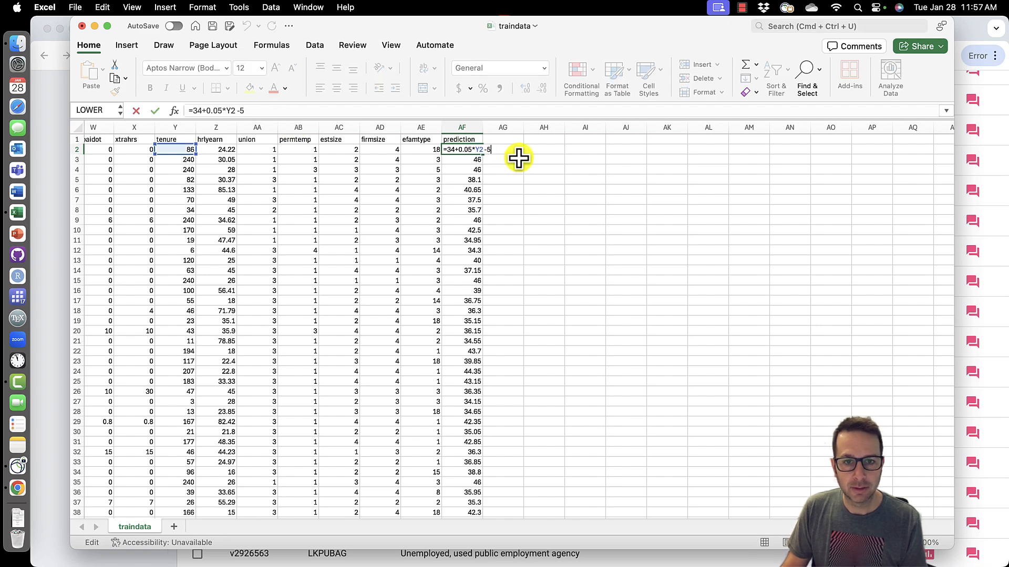
pyautogui.write('*')
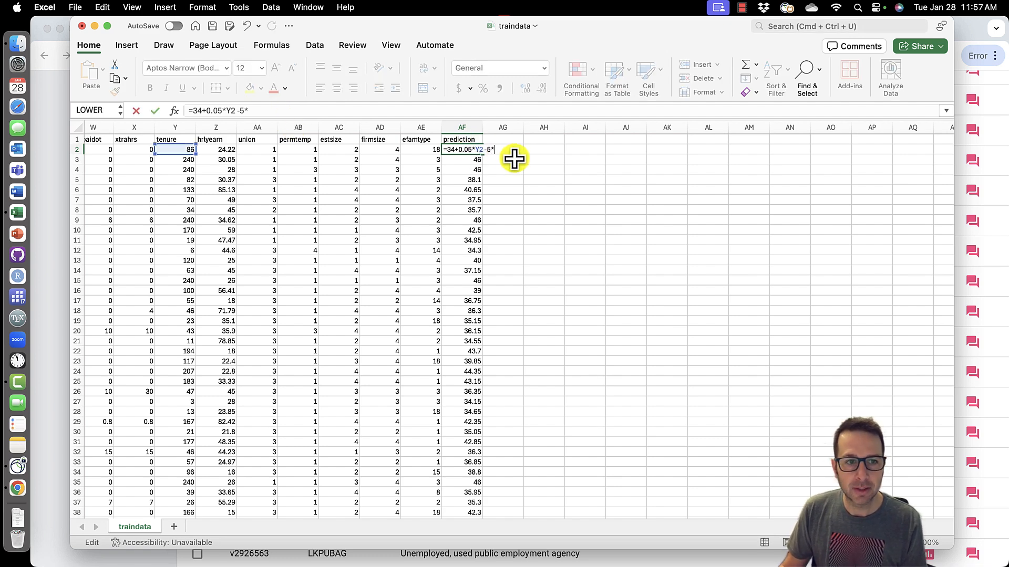
pyautogui.hscroll(-6, 389, 185)
pyautogui.hscroll(-8, 389, 185)
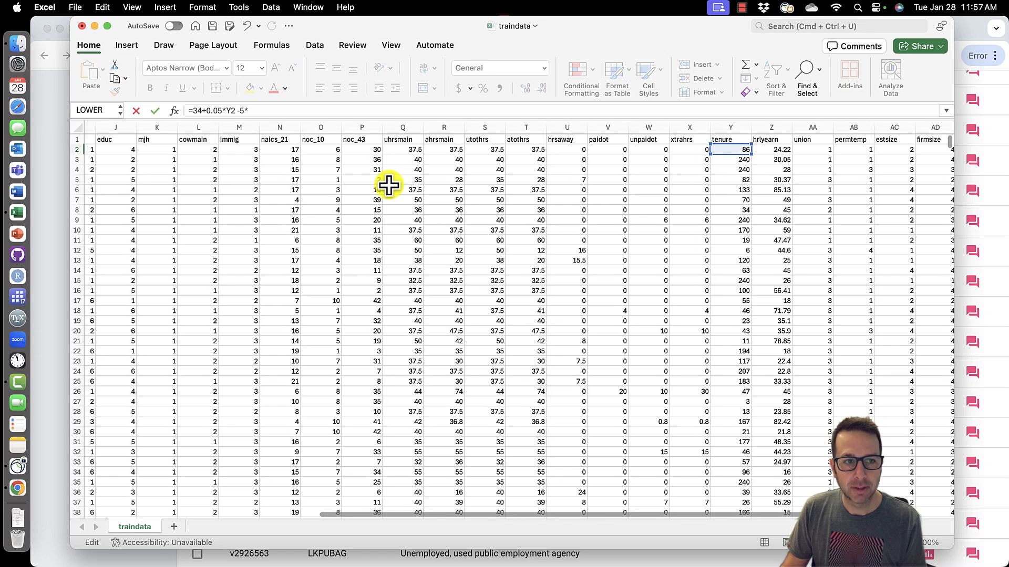
pyautogui.click(200, 150)
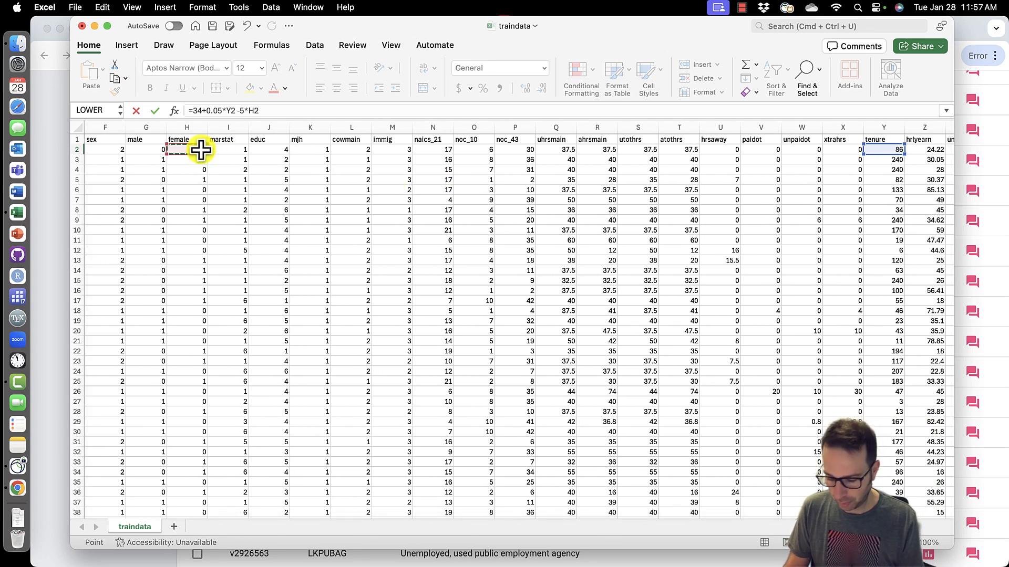
pyautogui.press('Return')
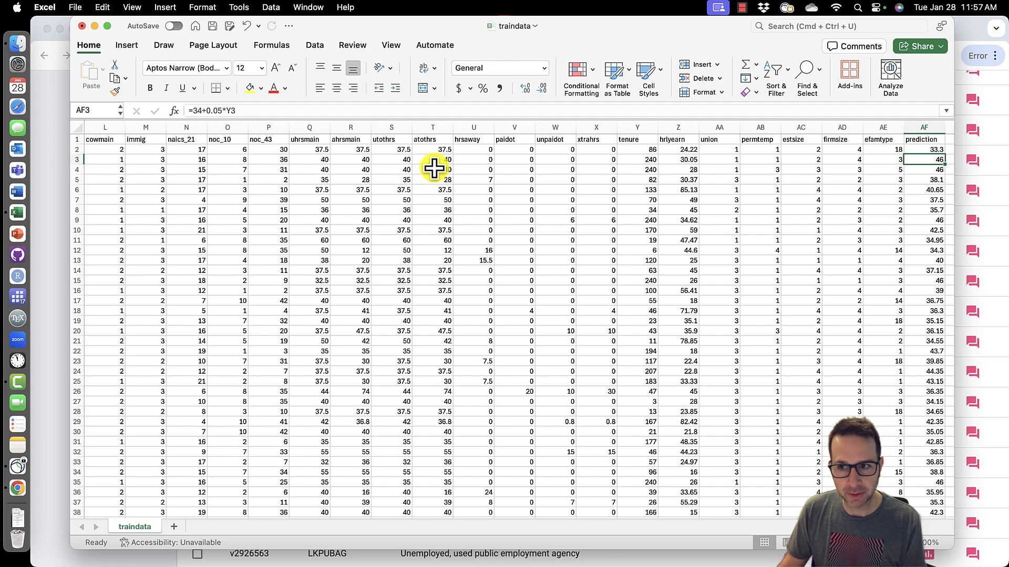
# - Examine the female flags in the first rows against the prediction formula
pyautogui.click(929, 152)
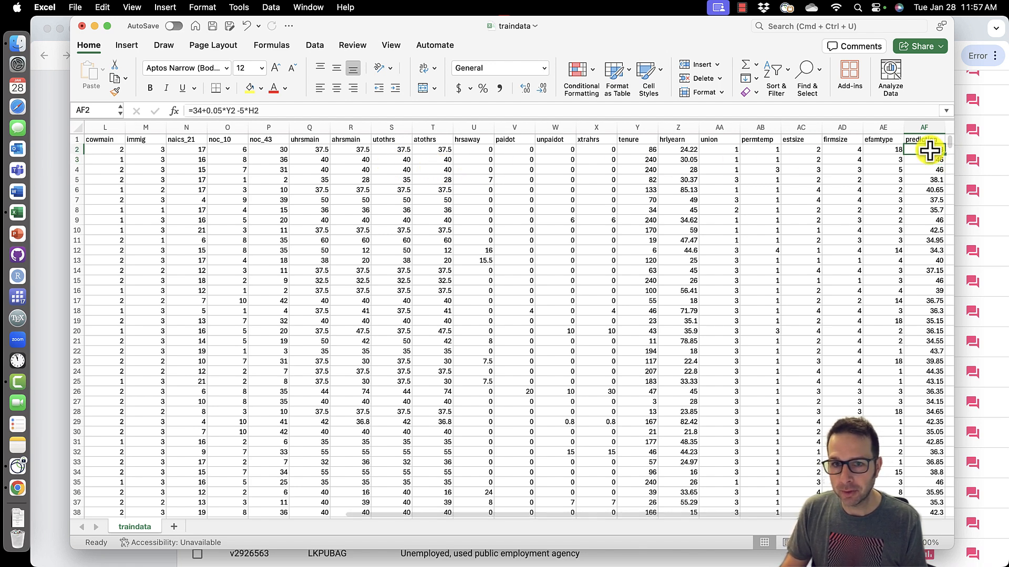
pyautogui.hscroll(-5, 930, 152)
pyautogui.hscroll(-1, 929, 151)
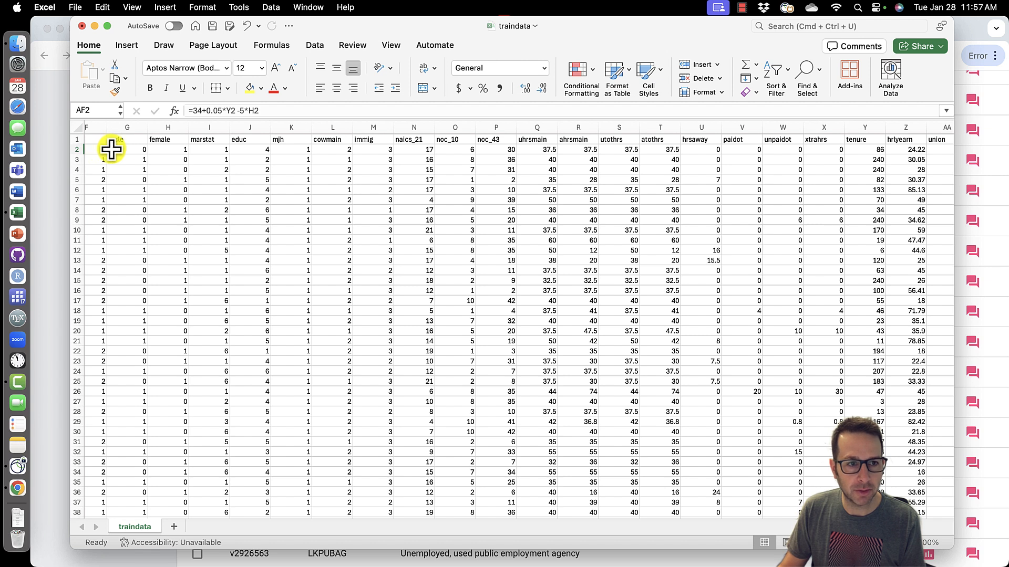
pyautogui.click(178, 150)
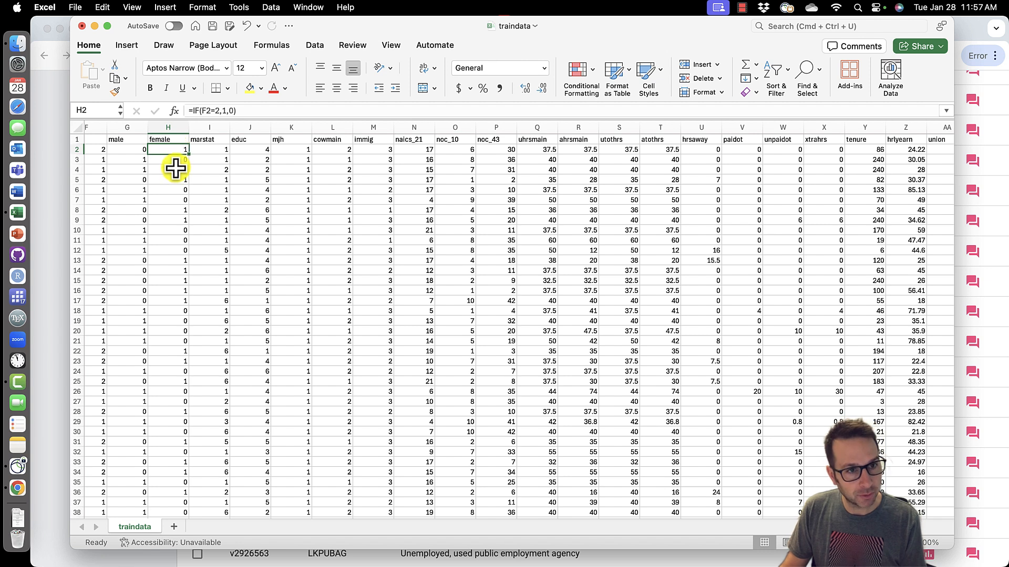
pyautogui.click(176, 160)
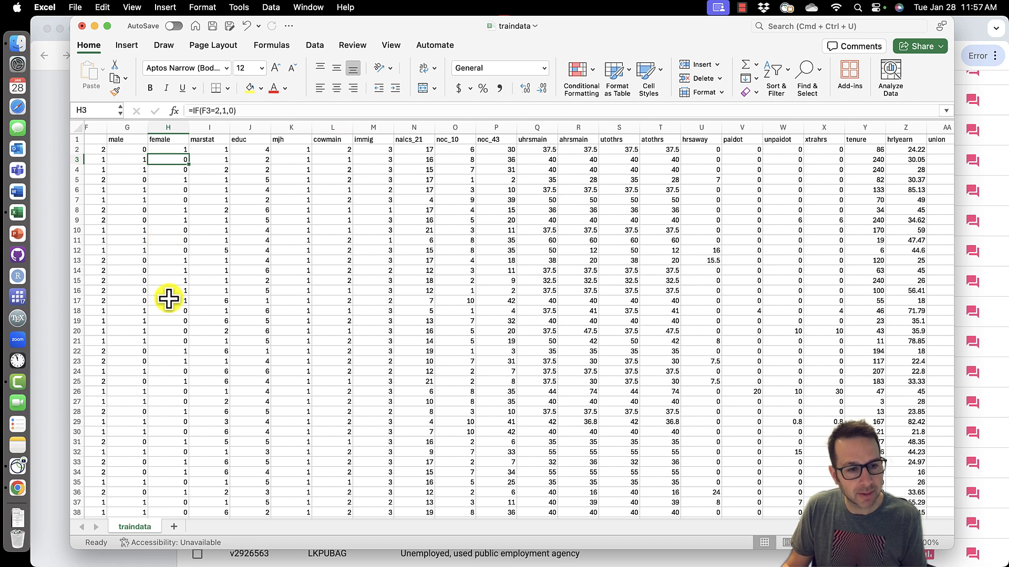
pyautogui.click(179, 149)
pyautogui.click(175, 209)
pyautogui.click(175, 219)
pyautogui.hscroll(10, 175, 210)
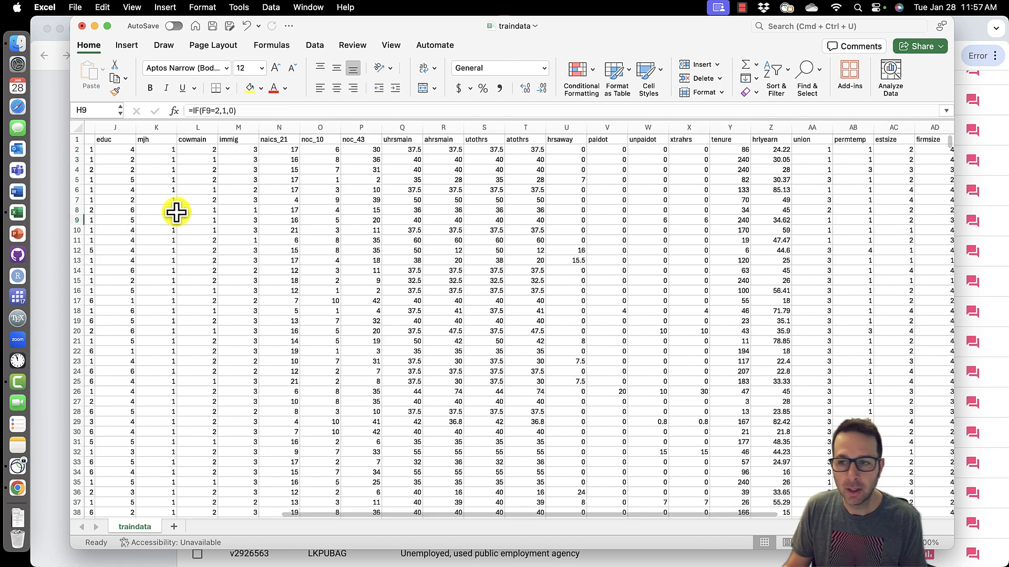
pyautogui.hscroll(-5, 265, 208)
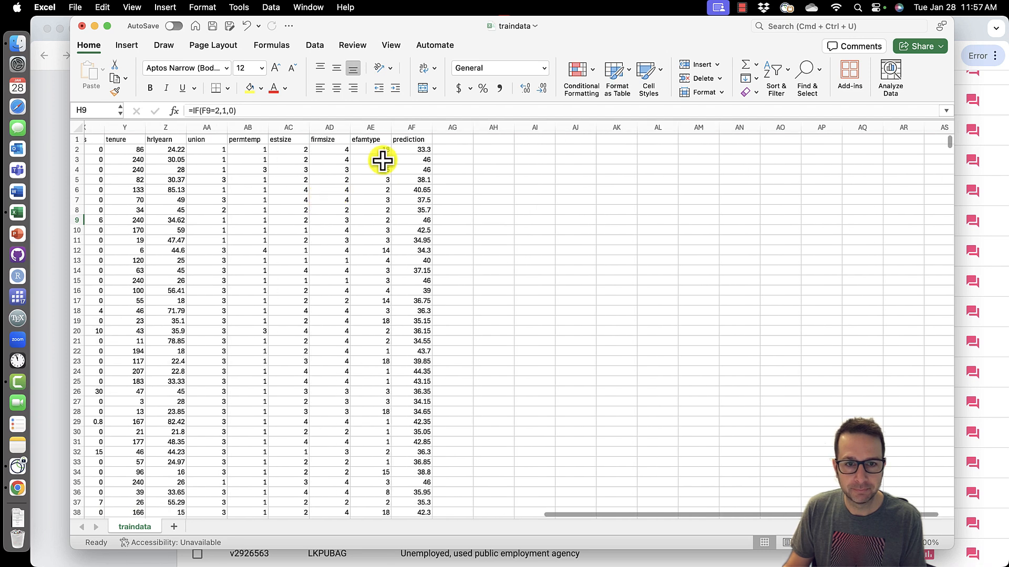
# - Fill the =34+0.05*Y2 -5*H2 prediction formula down the whole column and review the formula
pyautogui.click(428, 149)
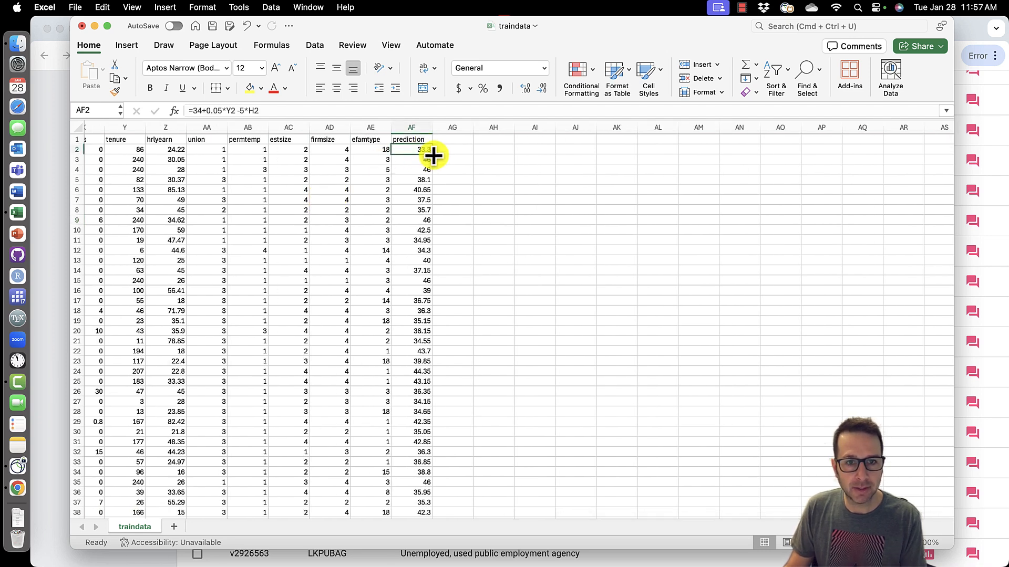
pyautogui.doubleClick(432, 155)
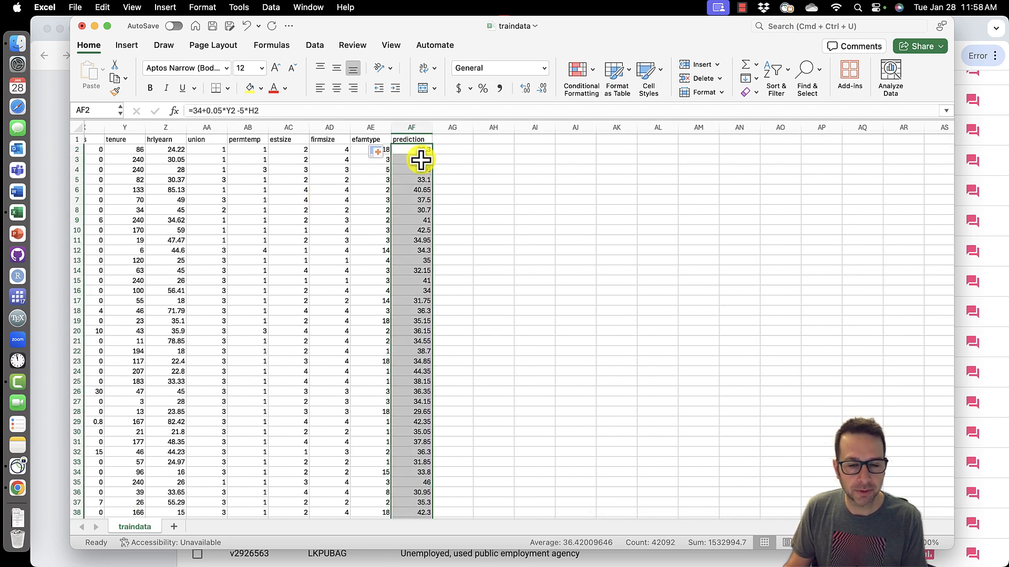
pyautogui.hscroll(-3, 462, 181)
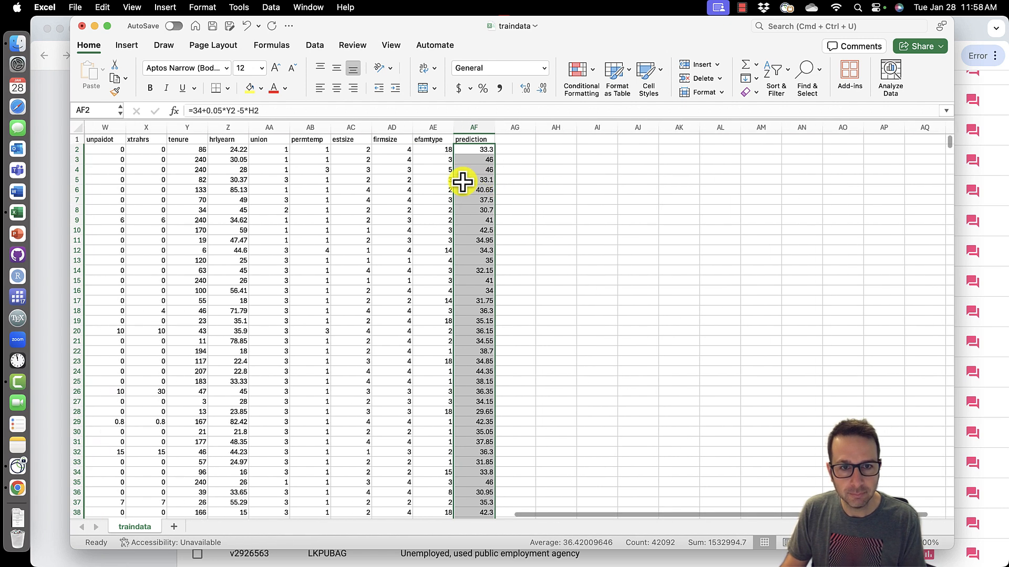
pyautogui.click(537, 150)
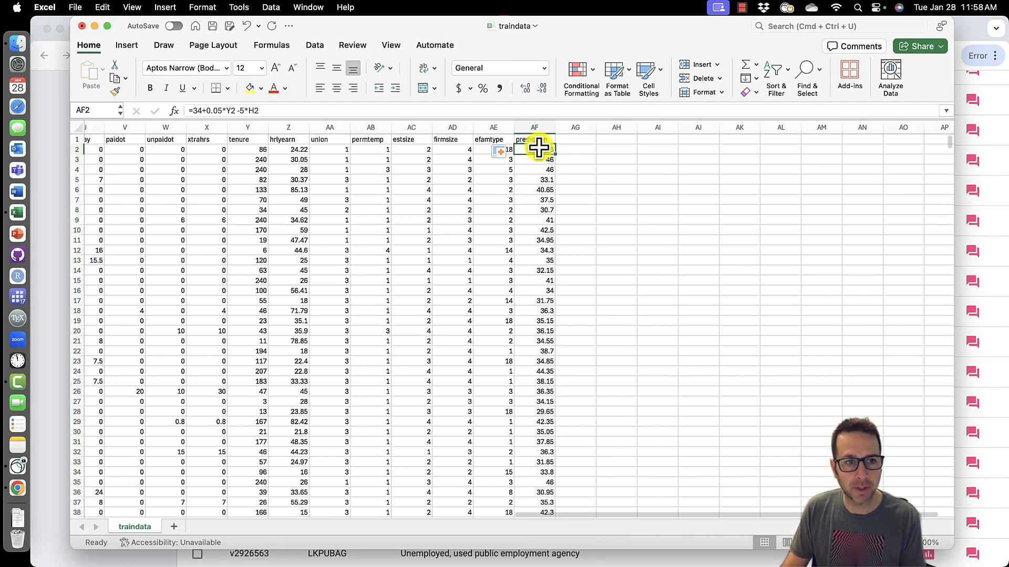
pyautogui.click(195, 110)
pyautogui.doubleClick(194, 110)
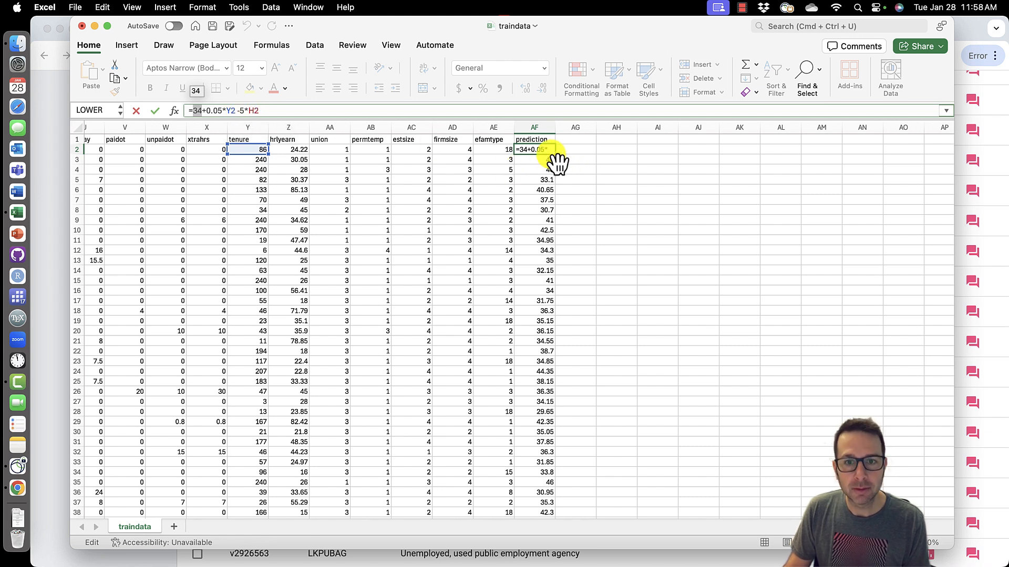
pyautogui.click(292, 109)
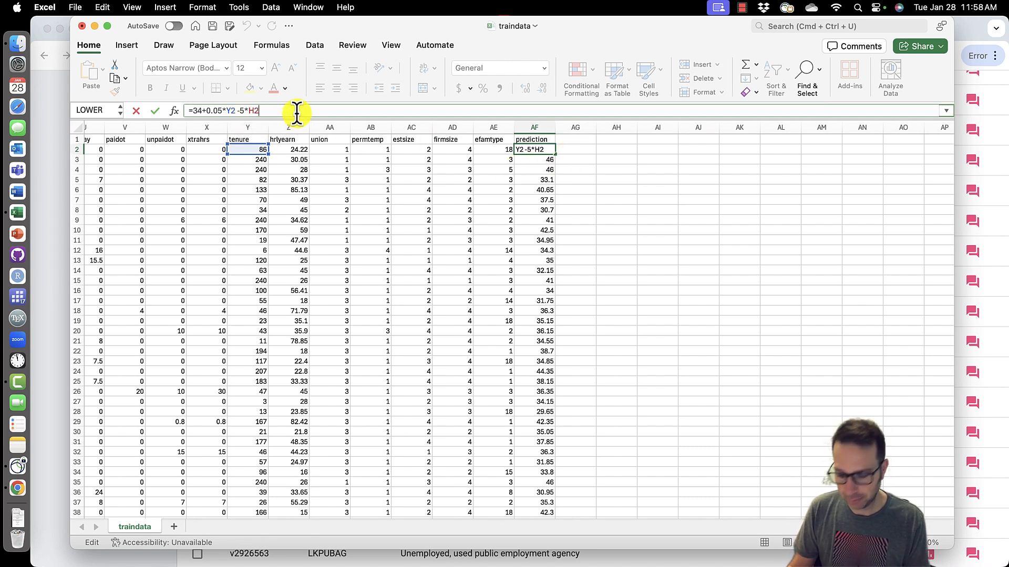
pyautogui.press('Return')
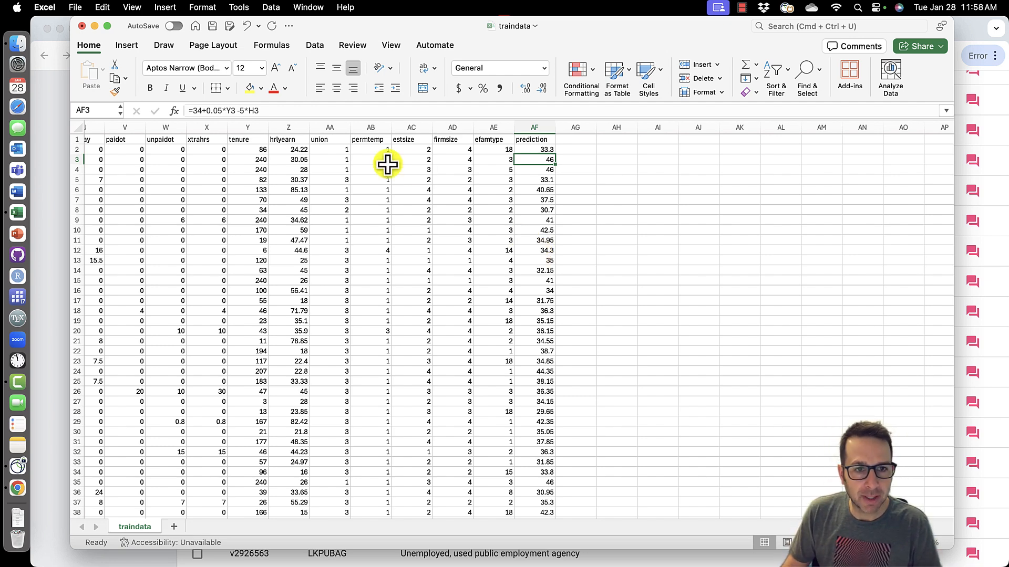
# - Review the sex, male, female and education columns and the prediction formula in the first row
pyautogui.hscroll(-6, 430, 210)
pyautogui.hscroll(-1, 433, 211)
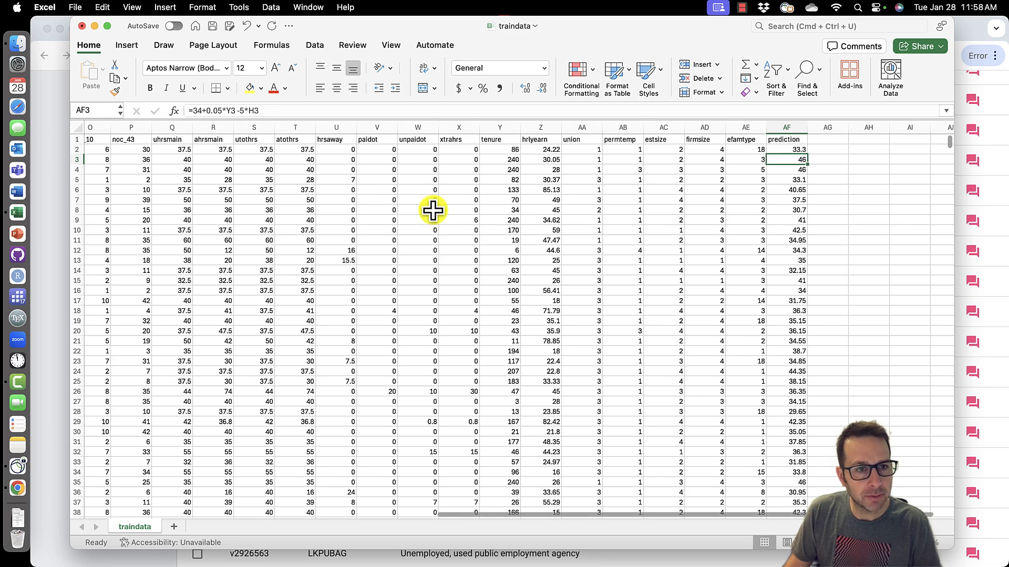
pyautogui.hscroll(-10, 432, 210)
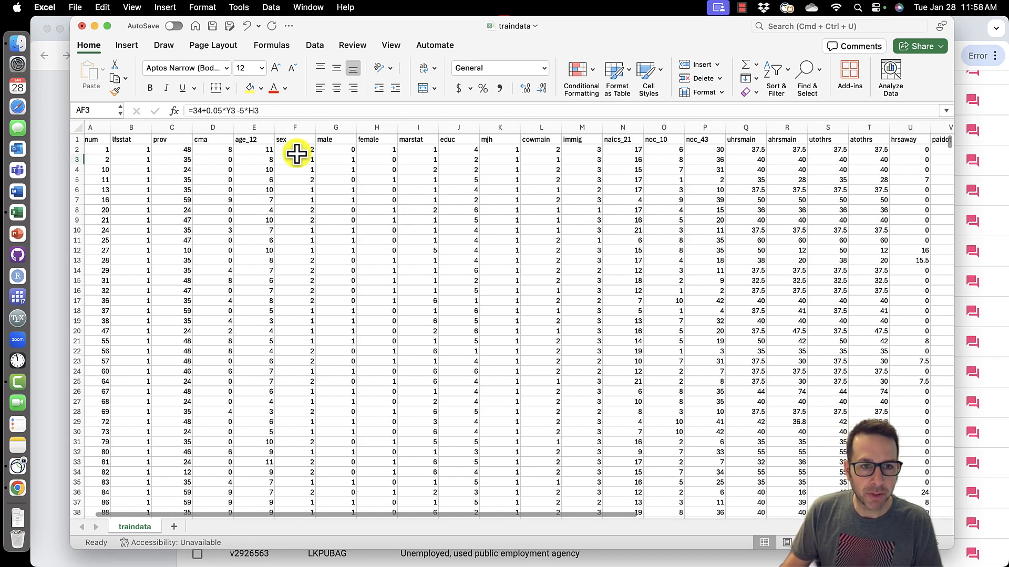
pyautogui.click(298, 127)
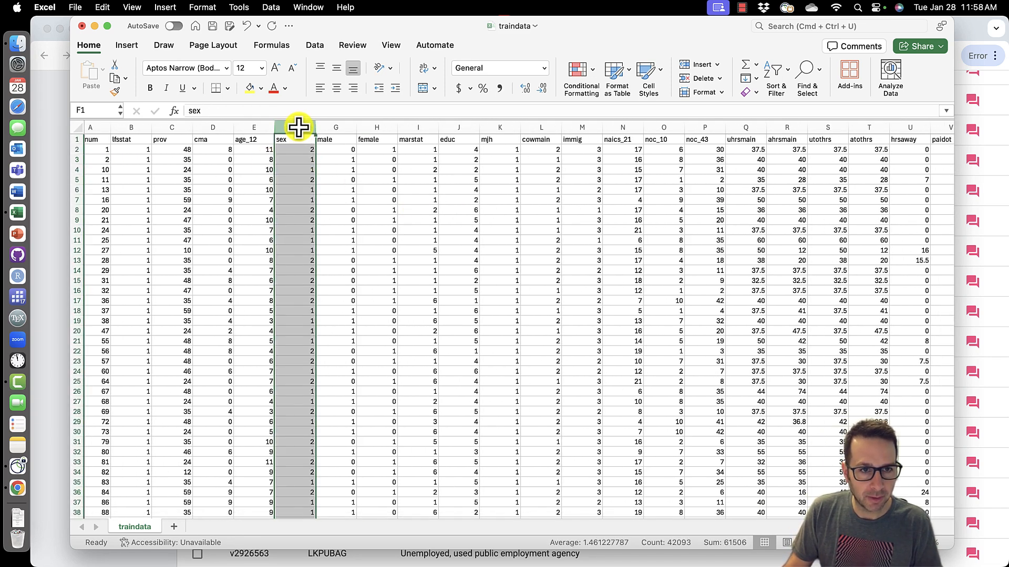
pyautogui.click(173, 128)
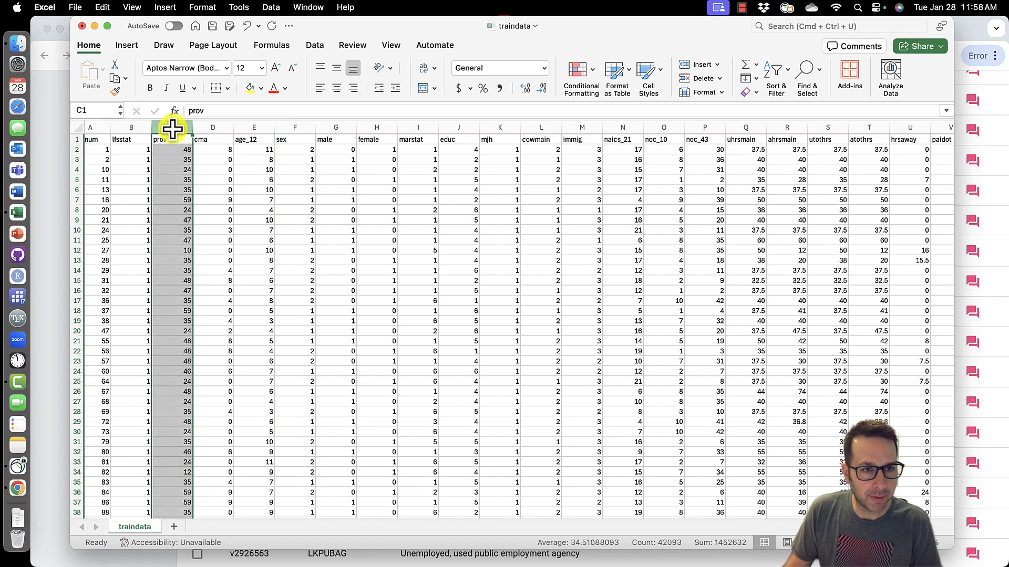
pyautogui.click(420, 129)
pyautogui.click(462, 129)
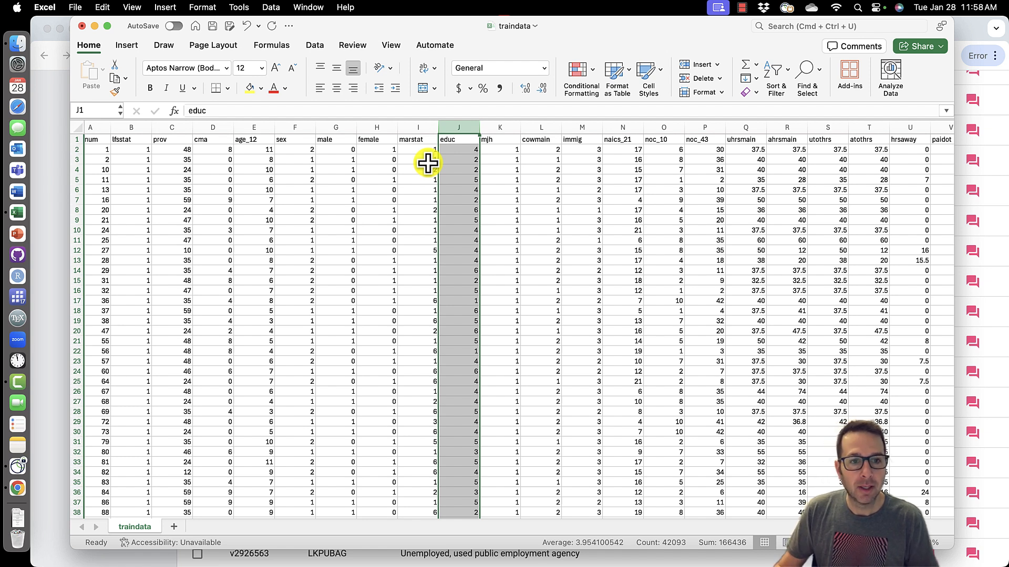
pyautogui.moveTo(326, 128); pyautogui.dragTo(361, 127)
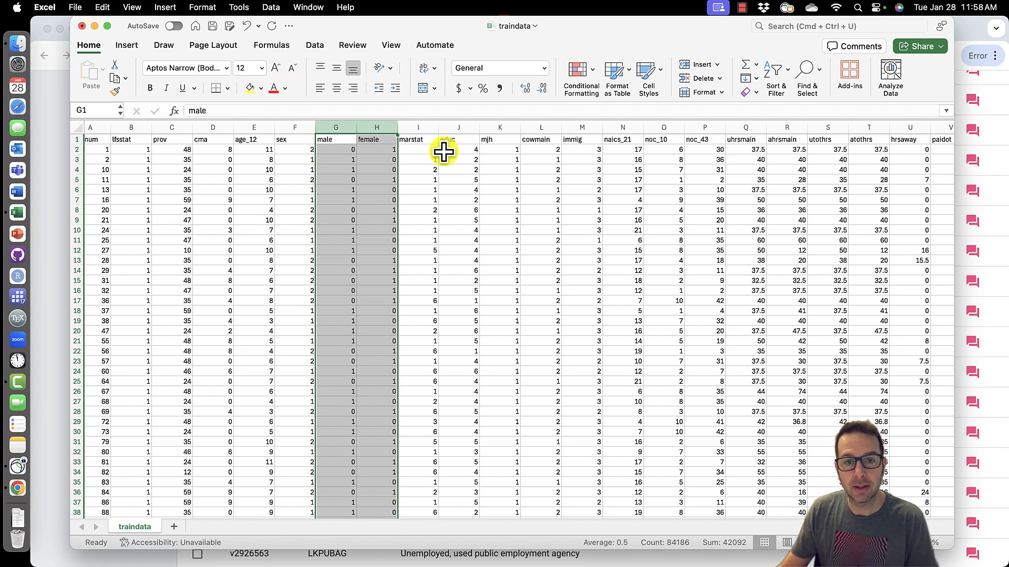
pyautogui.click(459, 127)
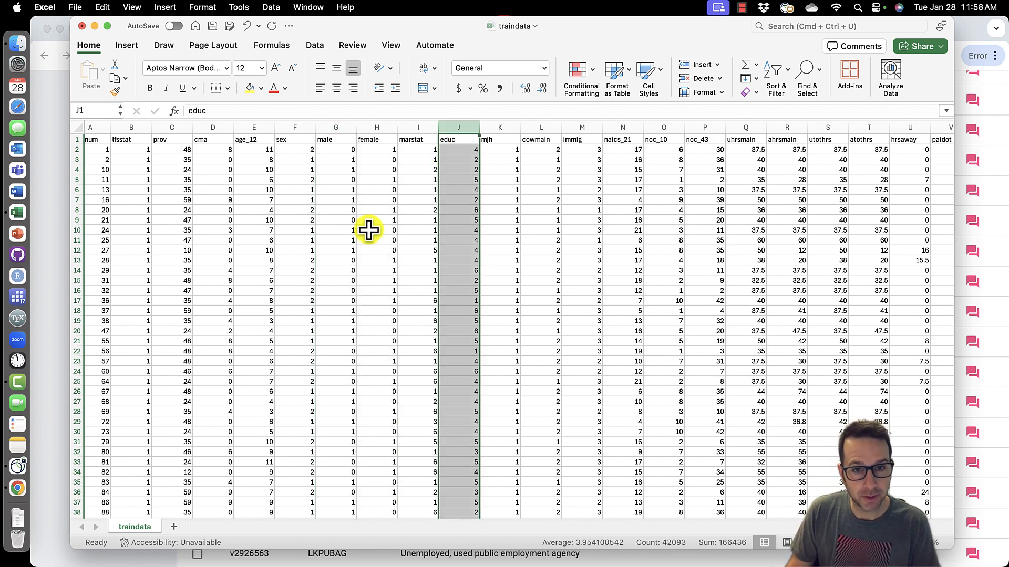
pyautogui.hscroll(10, 368, 227)
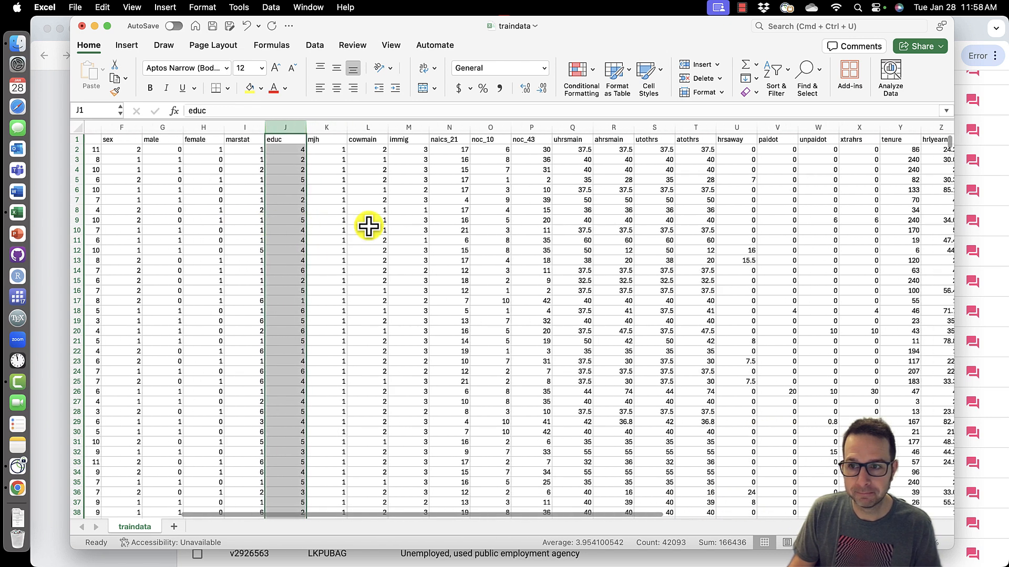
pyautogui.hscroll(2, 368, 226)
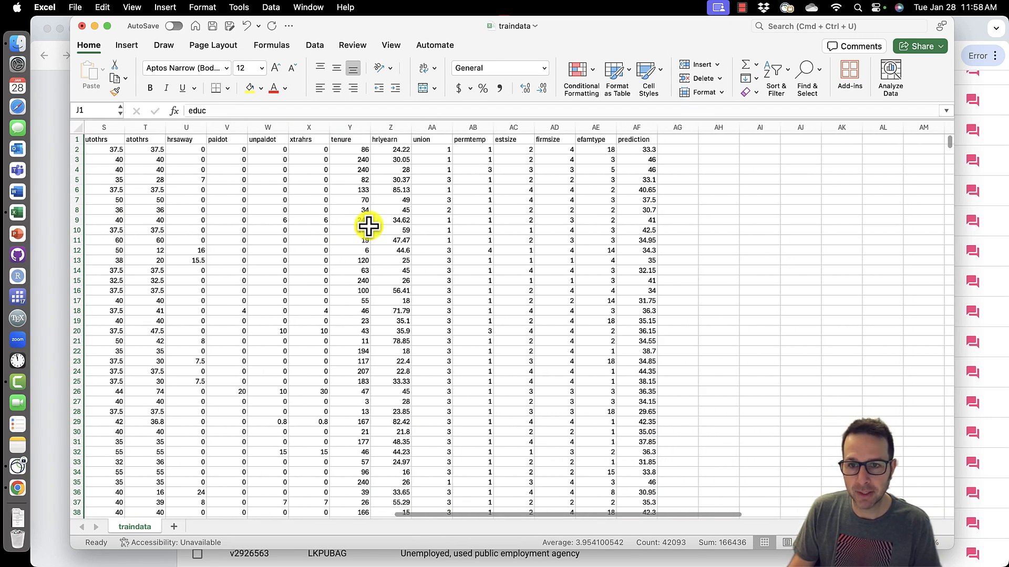
pyautogui.click(648, 128)
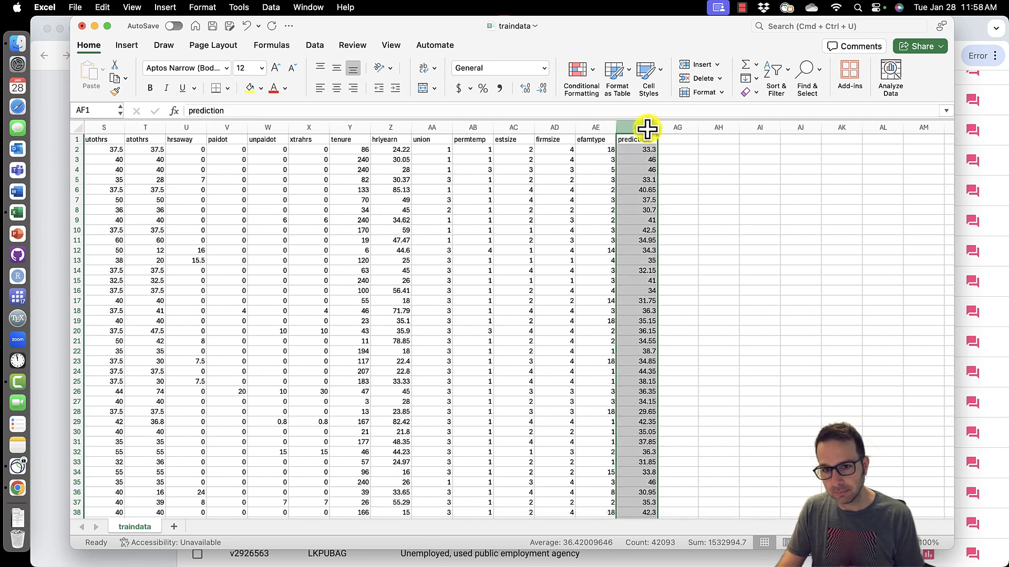
pyautogui.click(638, 151)
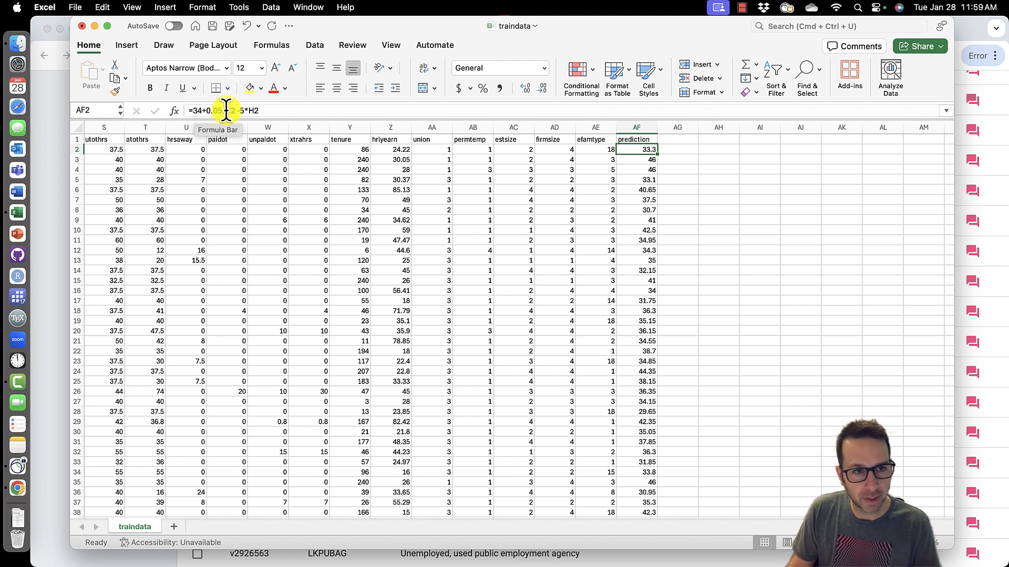
# - Label the next empty column after prediction as error
pyautogui.click(692, 147)
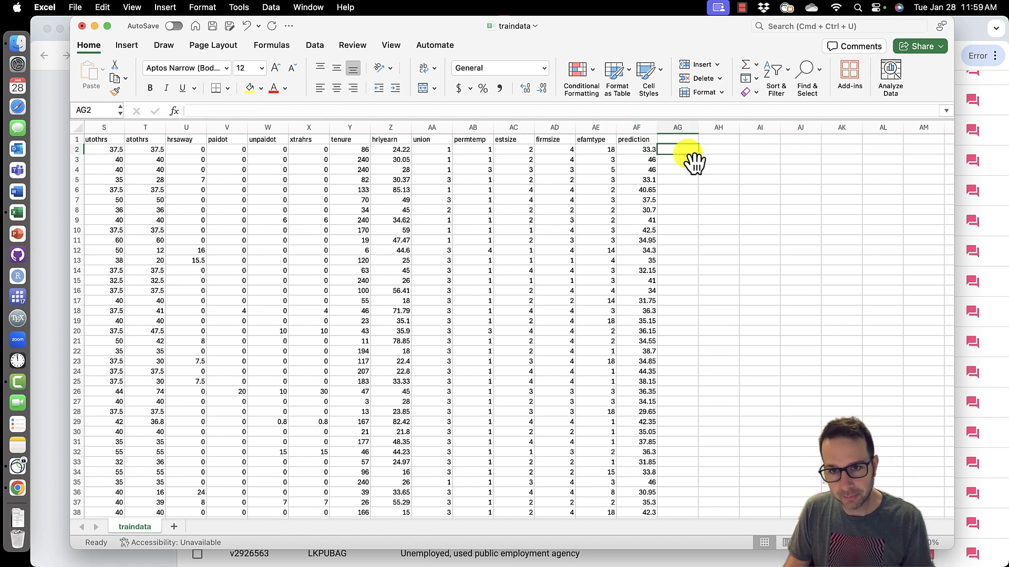
pyautogui.click(683, 140)
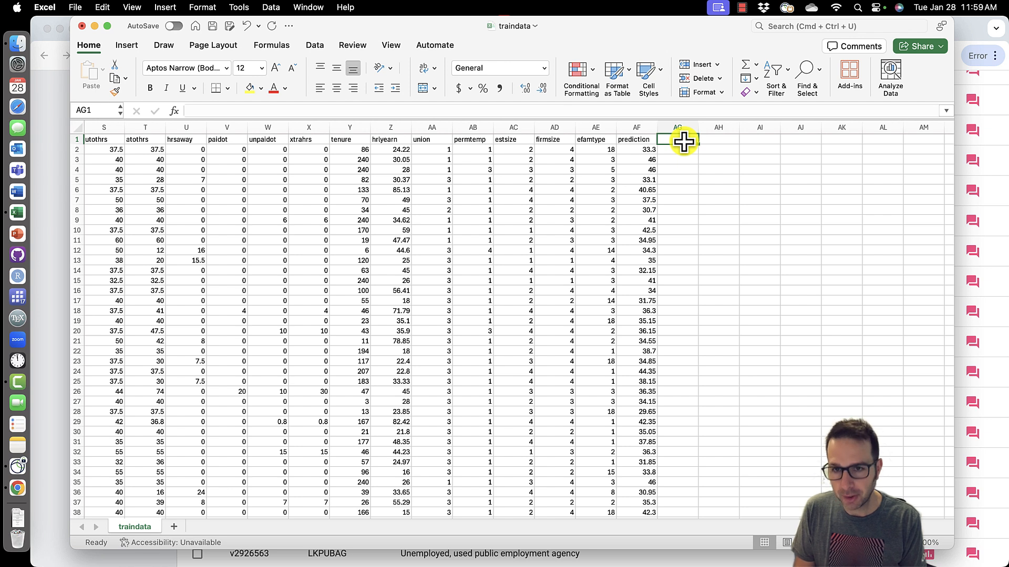
pyautogui.write('error')
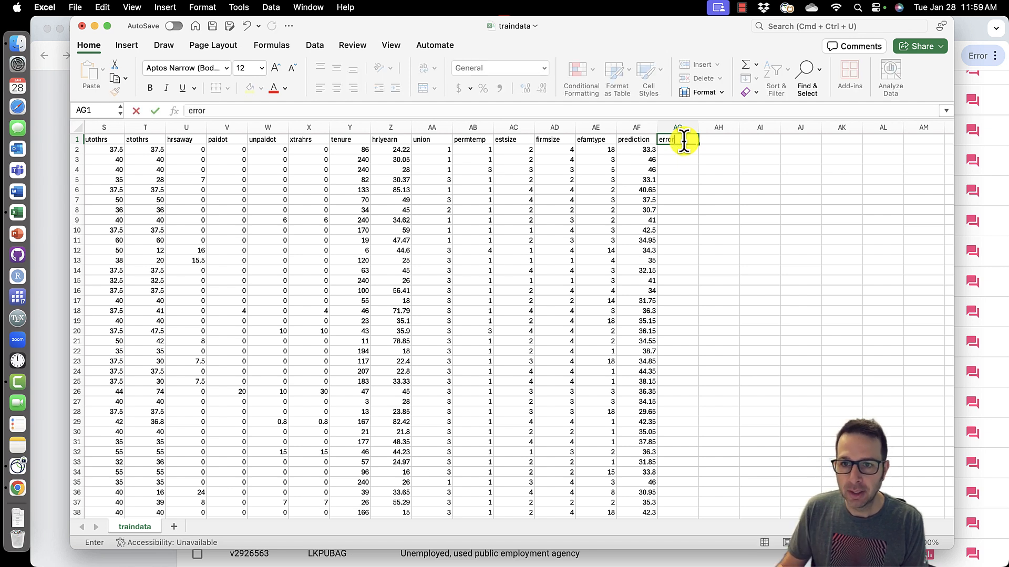
pyautogui.press('Return')
# - Compute the error as =AF2-Z2, fill it down the whole column, and inspect several error values
pyautogui.click(642, 150)
pyautogui.click(676, 149)
pyautogui.write('=')
pyautogui.click(637, 151)
pyautogui.write('-')
pyautogui.click(405, 151)
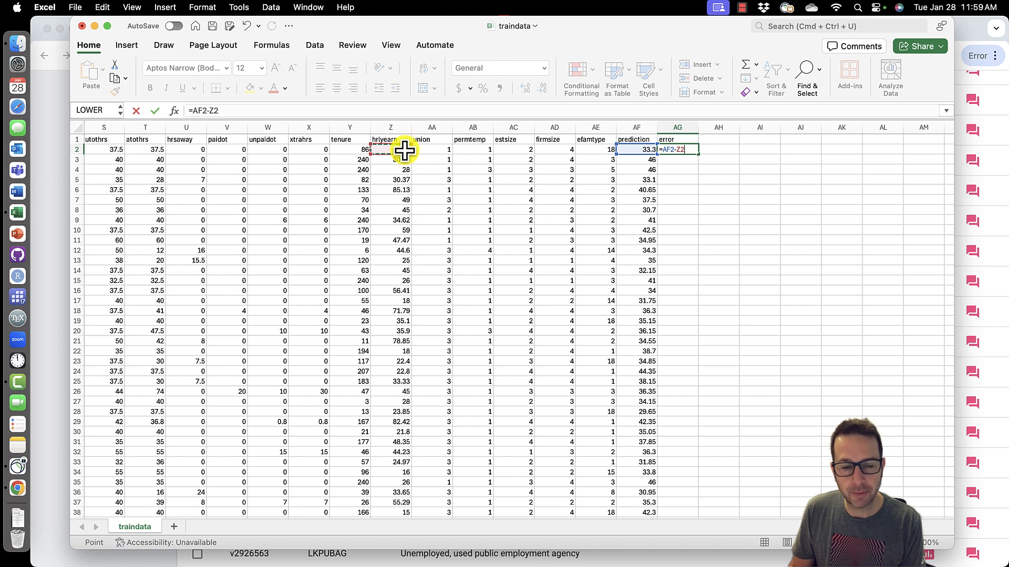
pyautogui.press('Return')
pyautogui.click(694, 150)
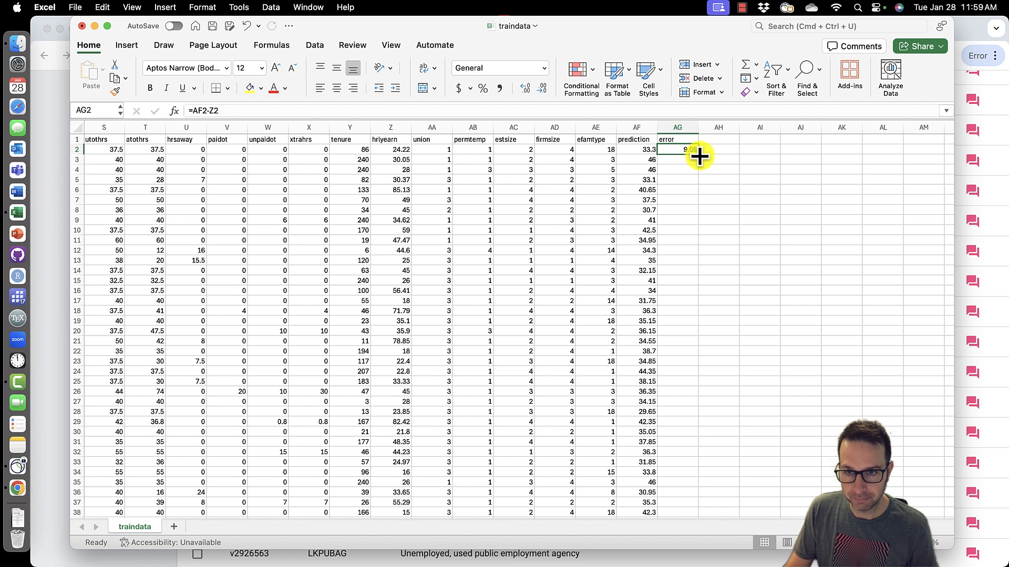
pyautogui.doubleClick(698, 154)
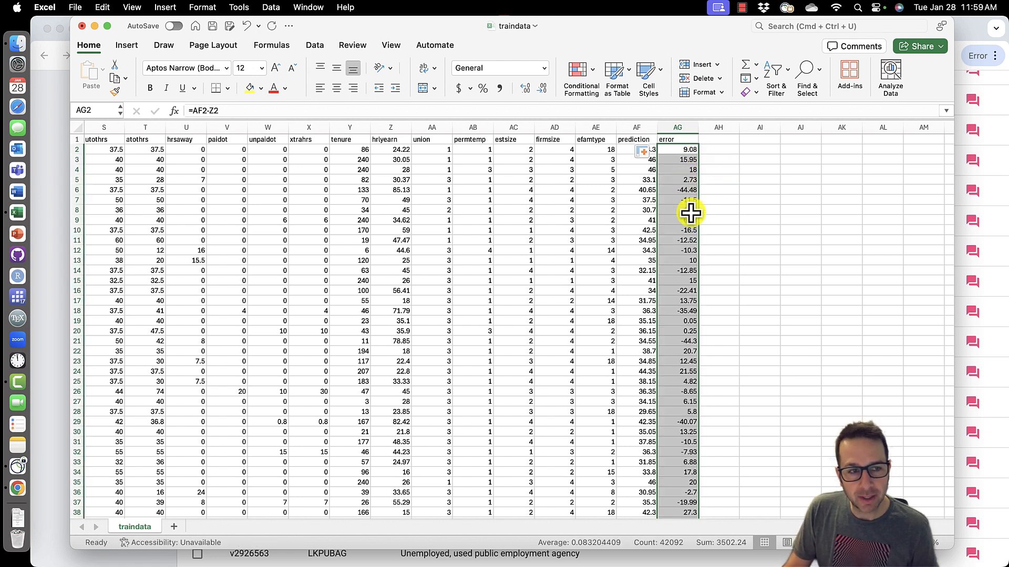
pyautogui.click(683, 159)
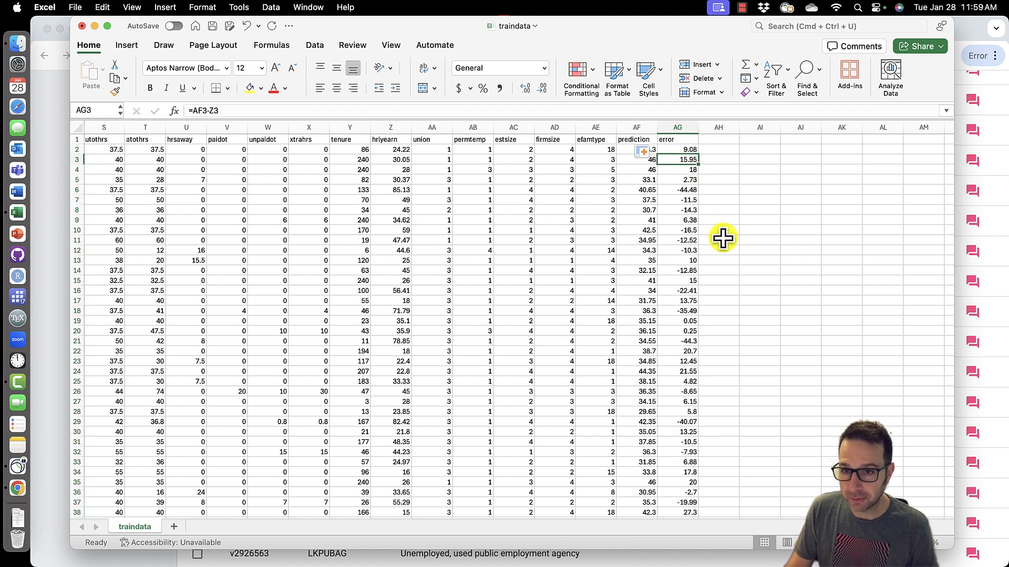
pyautogui.click(692, 192)
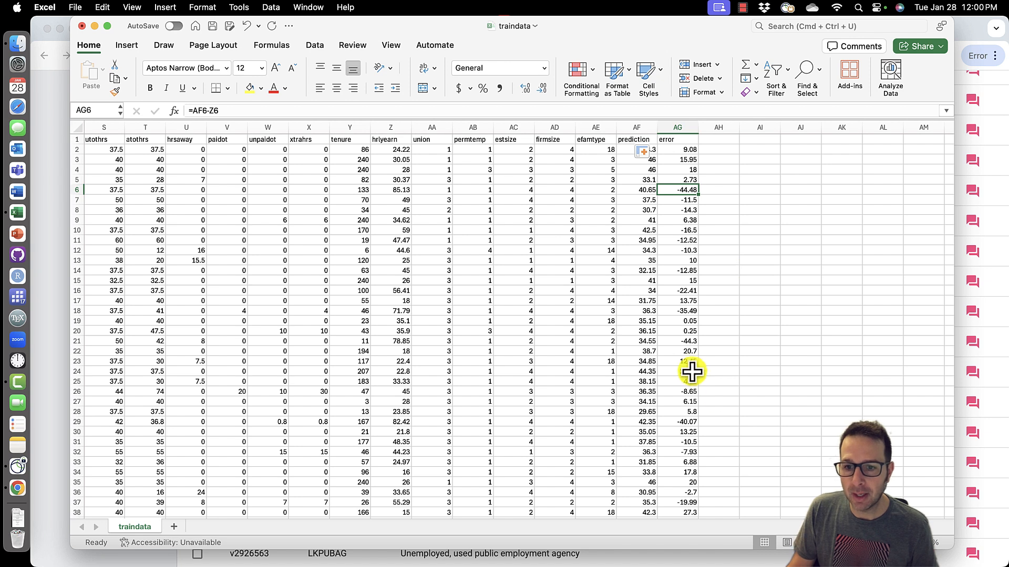
pyautogui.click(689, 322)
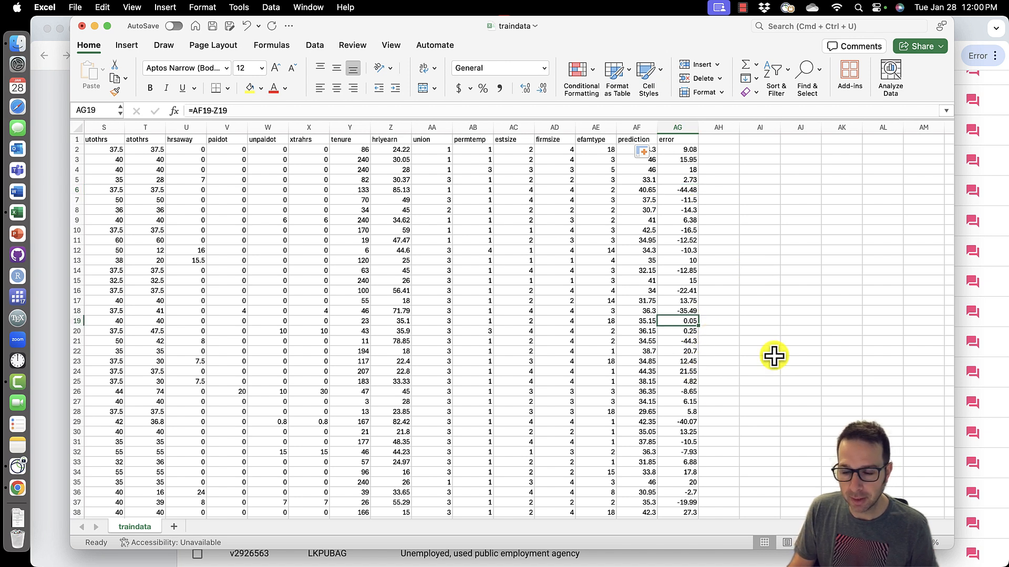
pyautogui.click(687, 332)
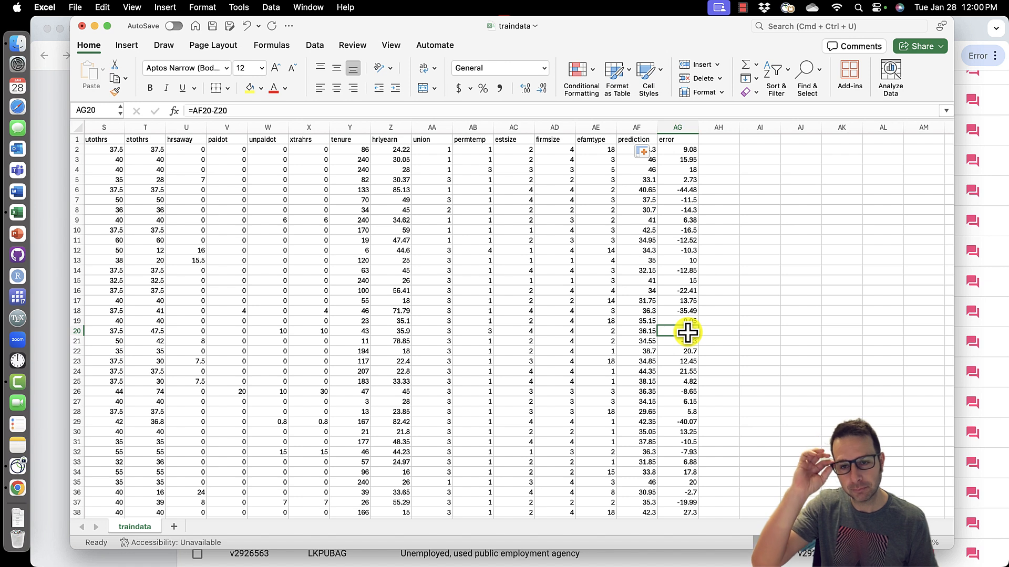
# - Add a sqerror column computing =AG2^2 and fill it down the whole column
pyautogui.click(715, 141)
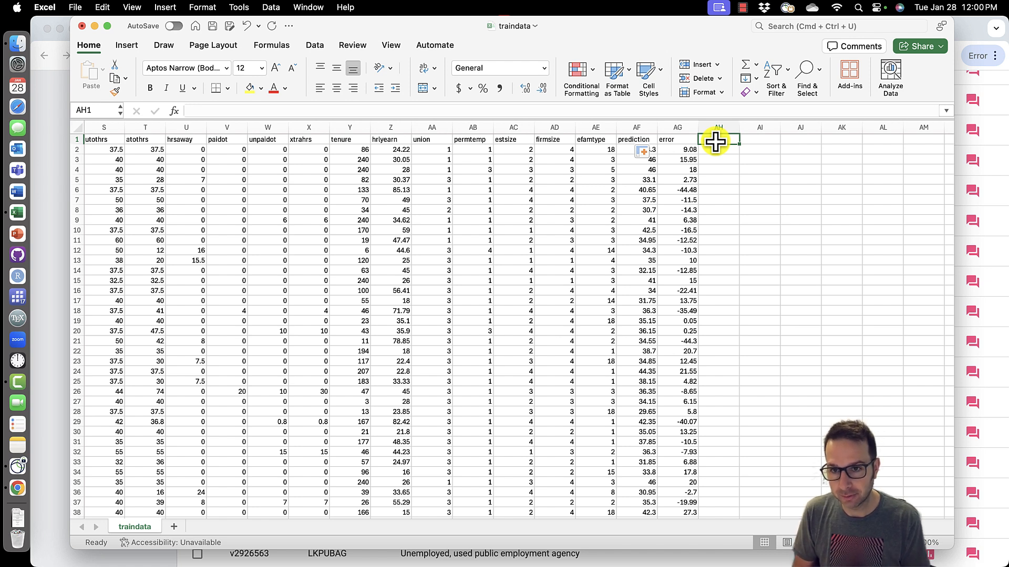
pyautogui.write('sqerr')
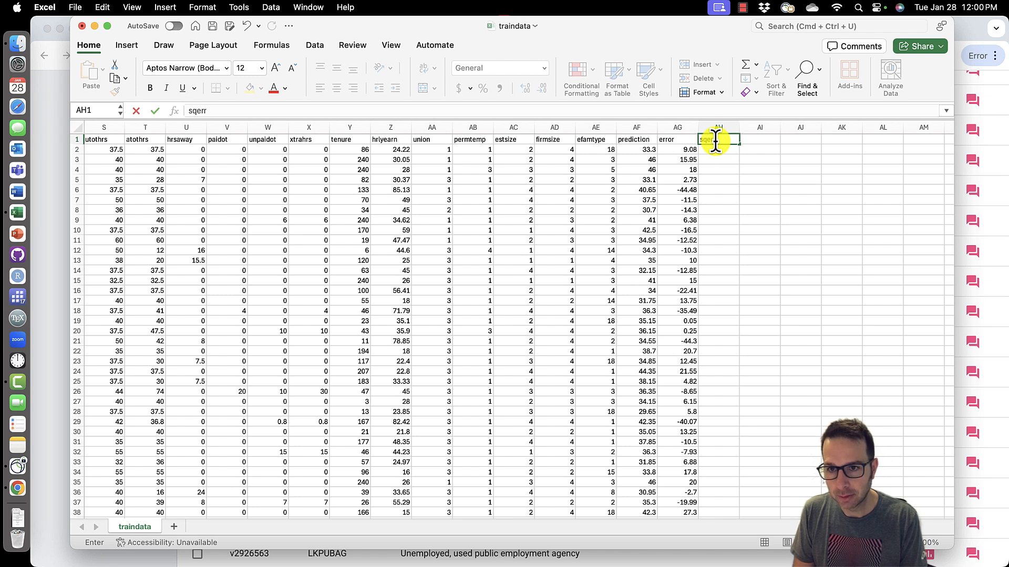
pyautogui.write('or')
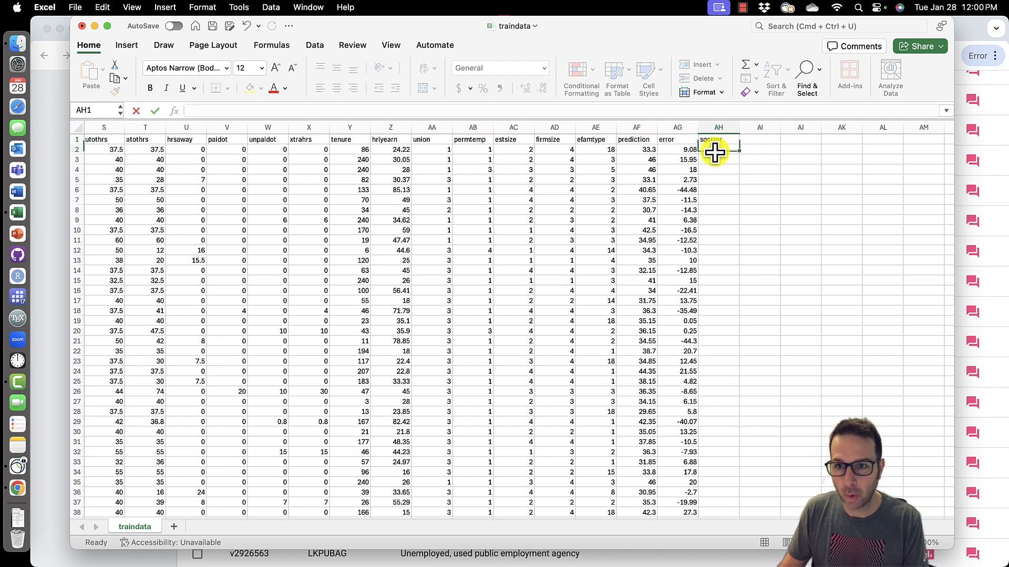
pyautogui.click(712, 151)
pyautogui.write('=')
pyautogui.click(686, 151)
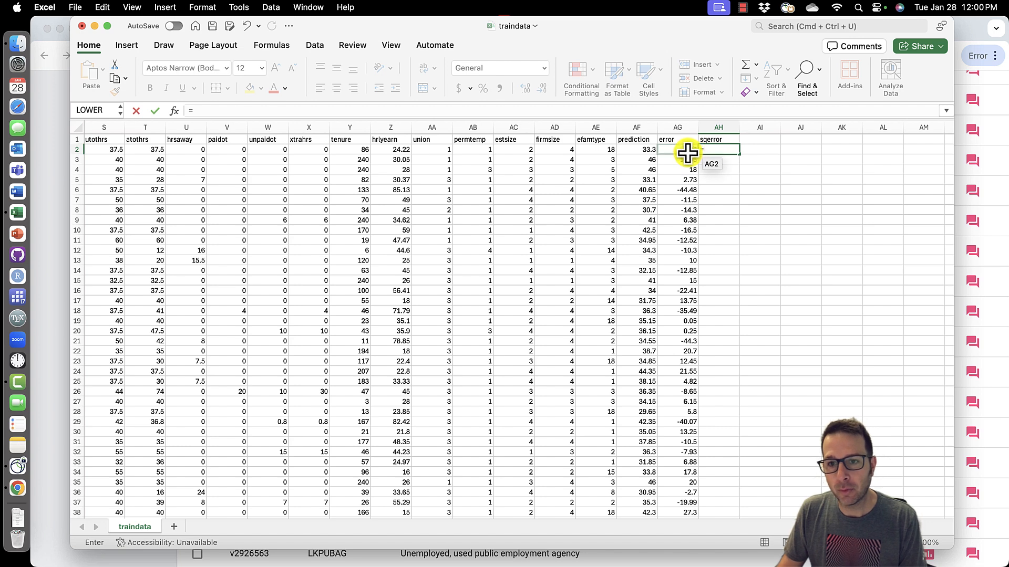
pyautogui.write('^2')
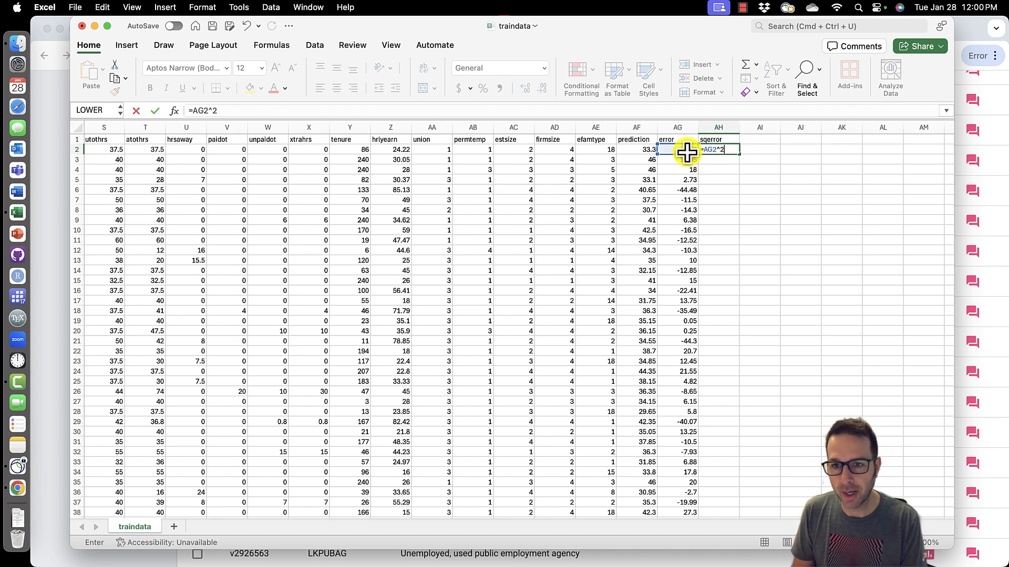
pyautogui.press('Return')
pyautogui.click(725, 150)
pyautogui.doubleClick(738, 154)
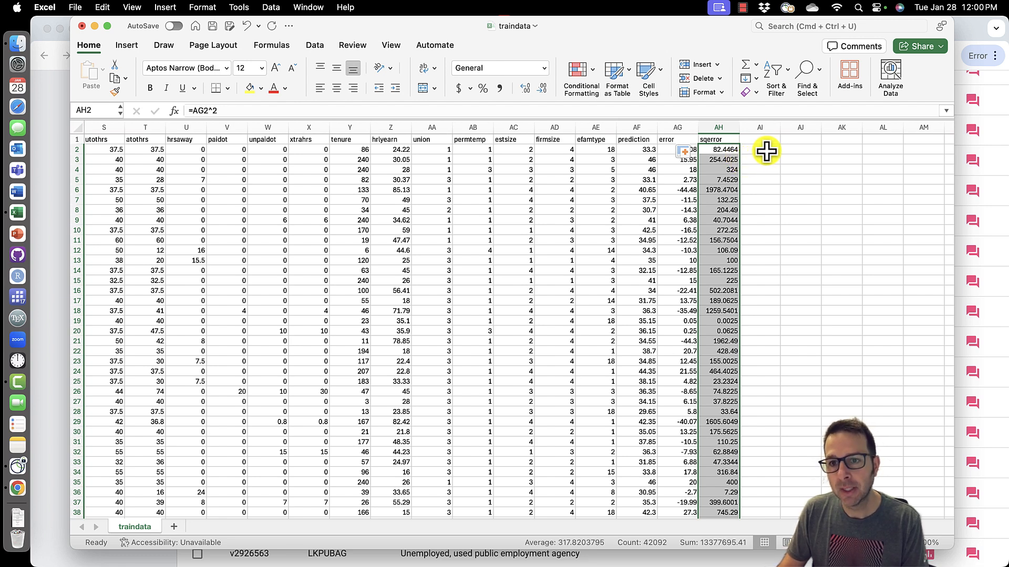
# - Label column AI as rmse and enter =SQRT(AVERAGE(AH2:AH42093)) beneath it over the whole sqerror column
pyautogui.click(757, 140)
pyautogui.write('rmse')
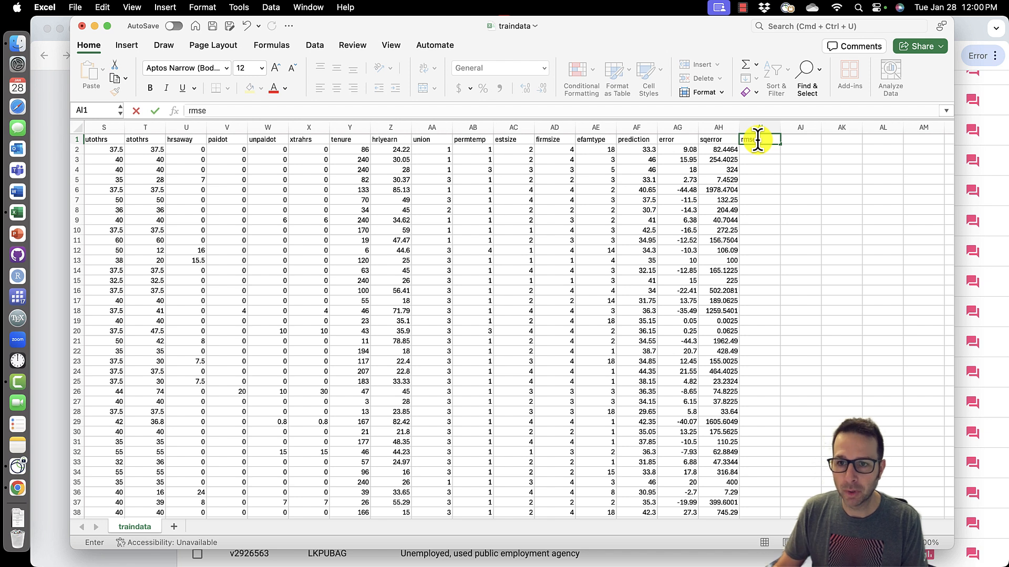
pyautogui.click(761, 152)
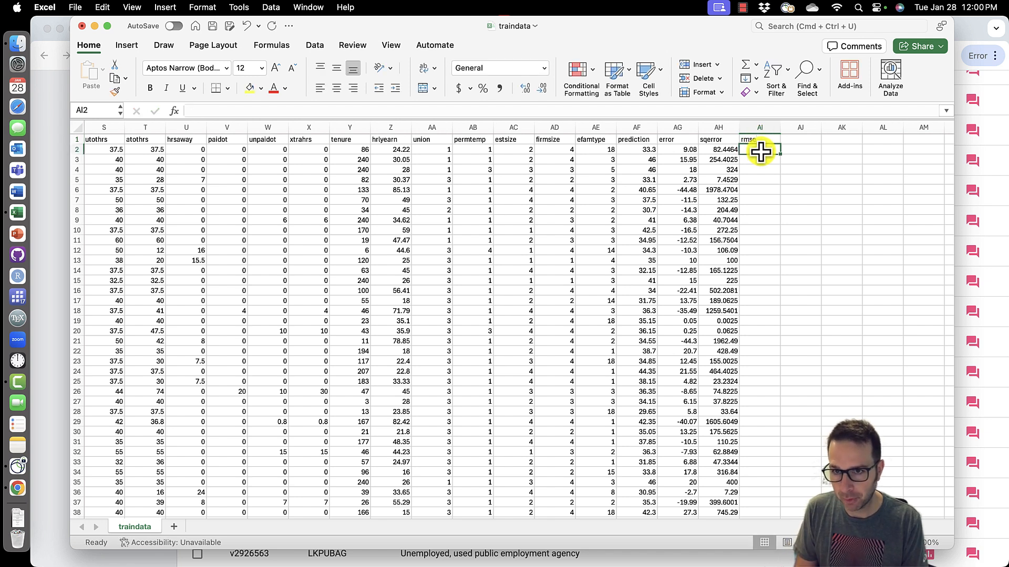
pyautogui.write('=sqrt(')
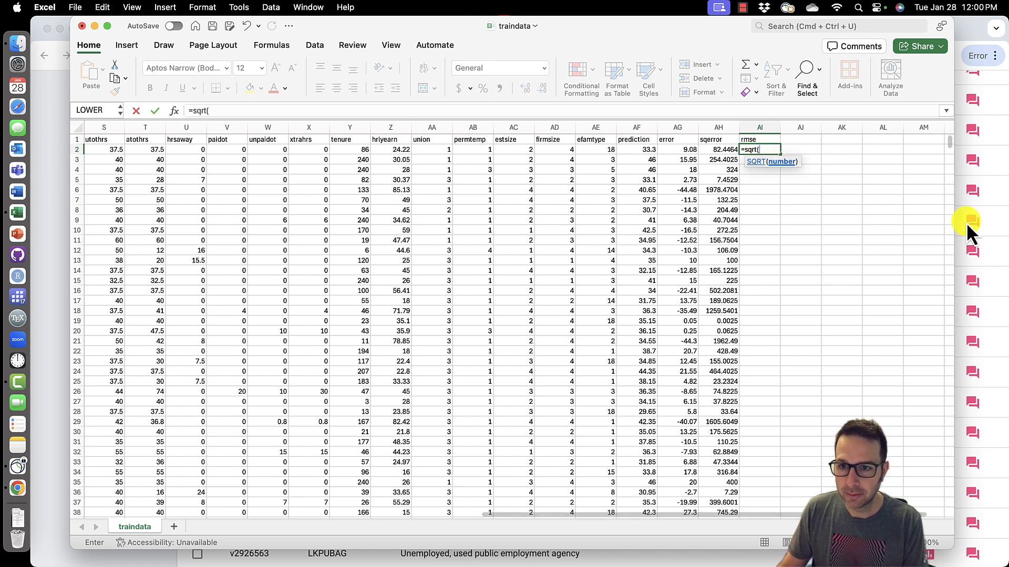
pyautogui.write('av')
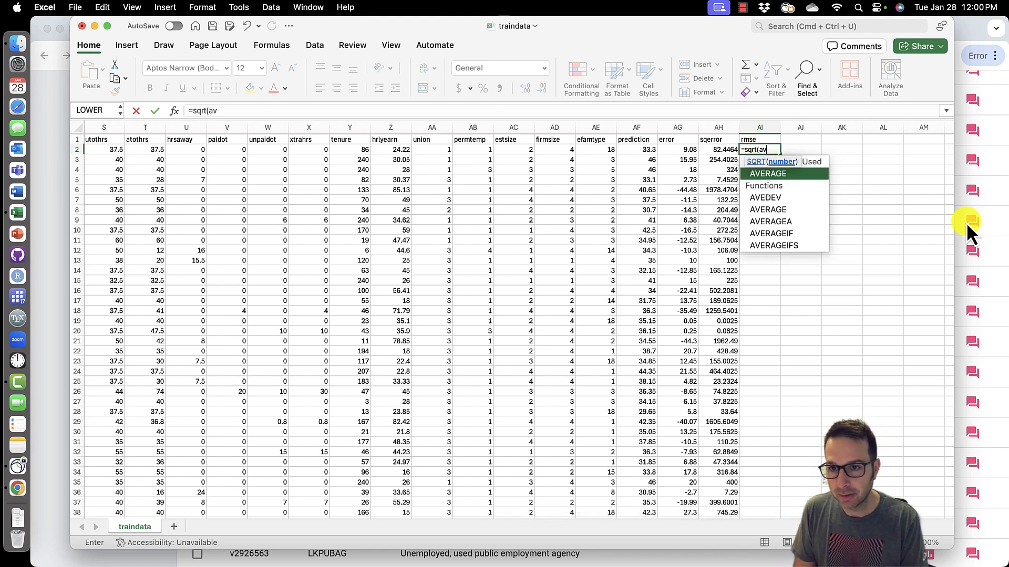
pyautogui.write('erage(')
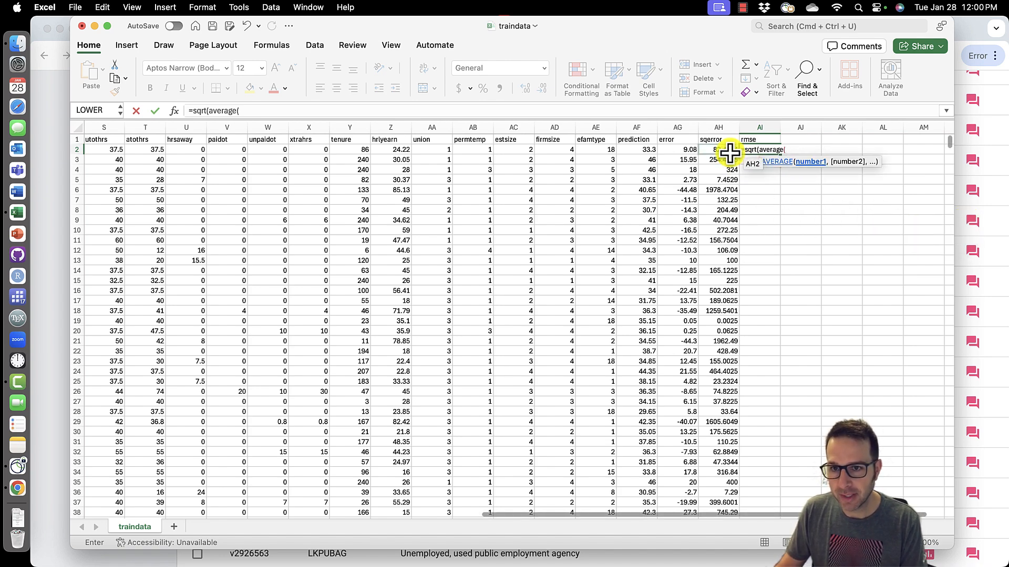
pyautogui.moveTo(725, 149); pyautogui.dragTo(722, 301)
pyautogui.scroll(-20, 833, 397)
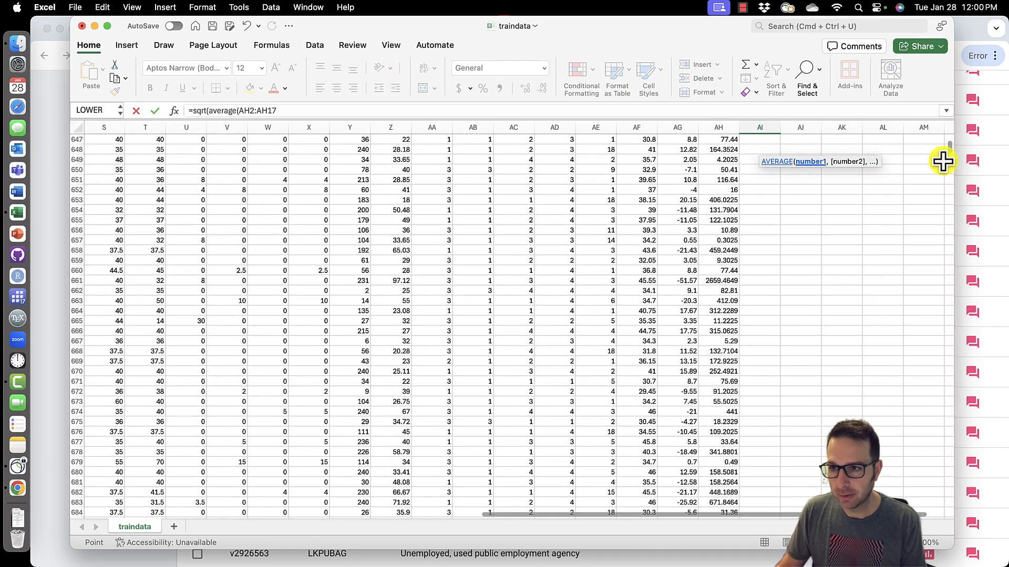
pyautogui.moveTo(951, 152); pyautogui.dragTo(948, 516)
pyautogui.scroll(-2, 882, 476)
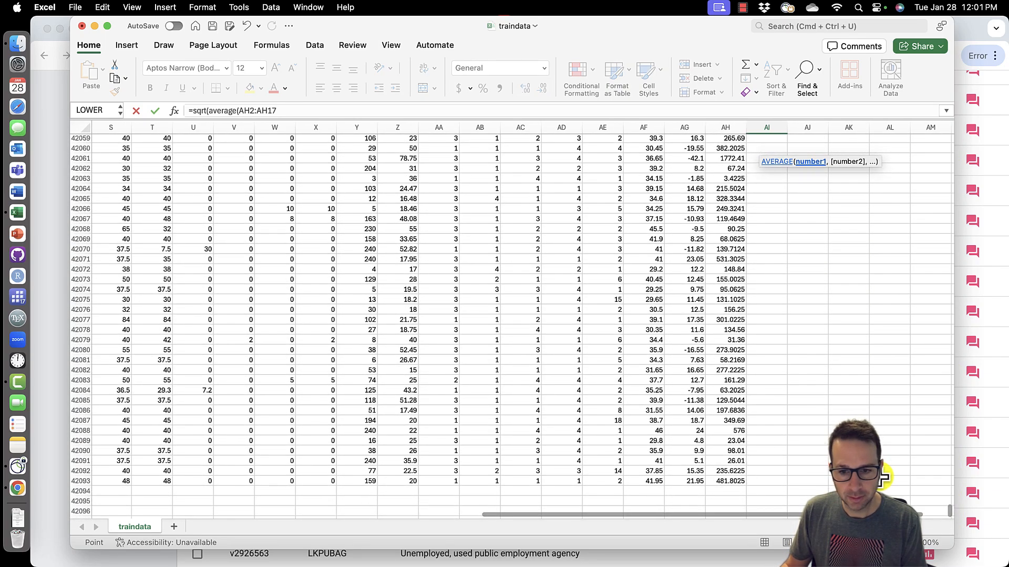
pyautogui.keyDown('shift'); pyautogui.click(740, 483); pyautogui.keyUp('shift')
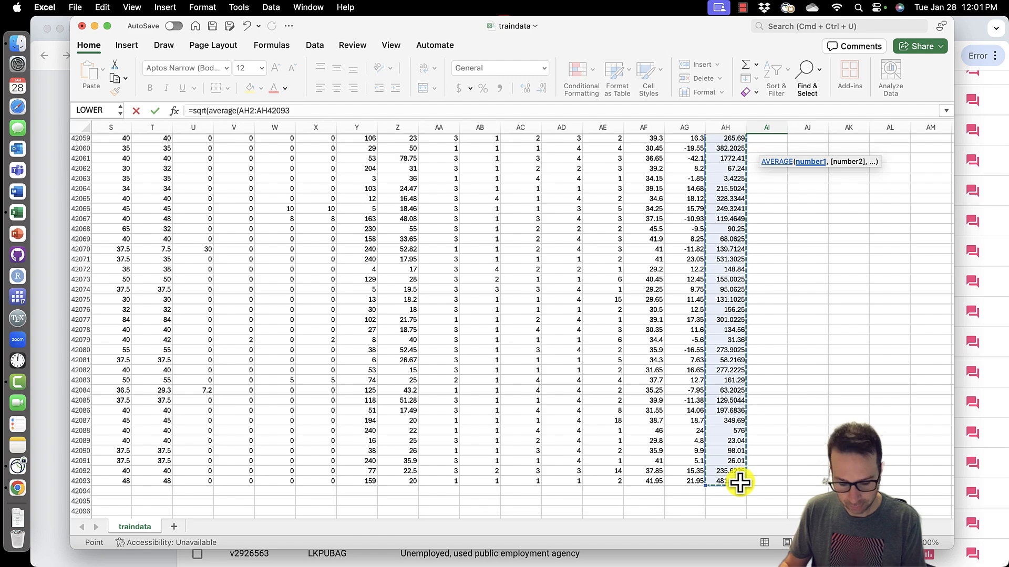
pyautogui.write(')')
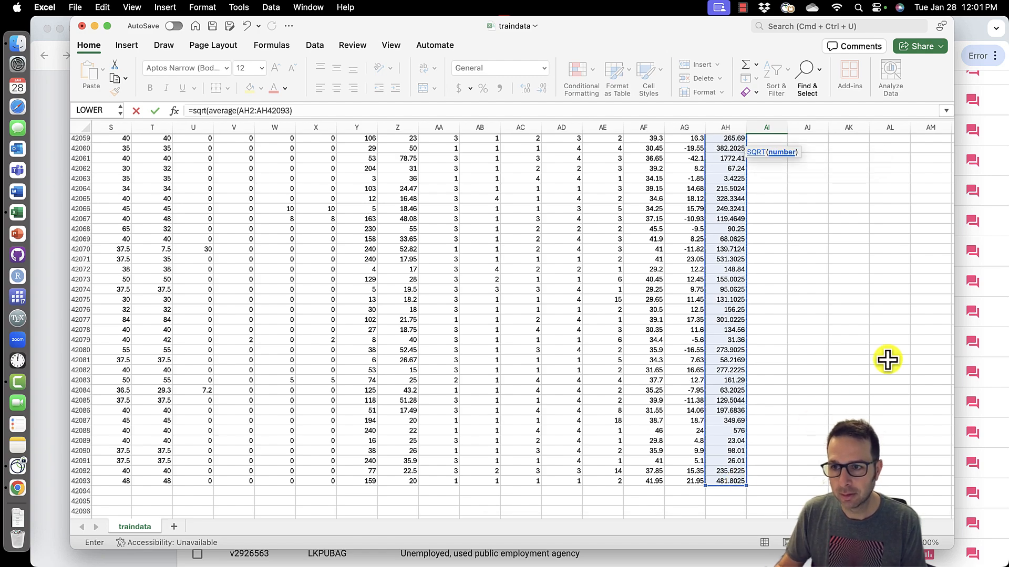
pyautogui.scroll(20, 890, 360)
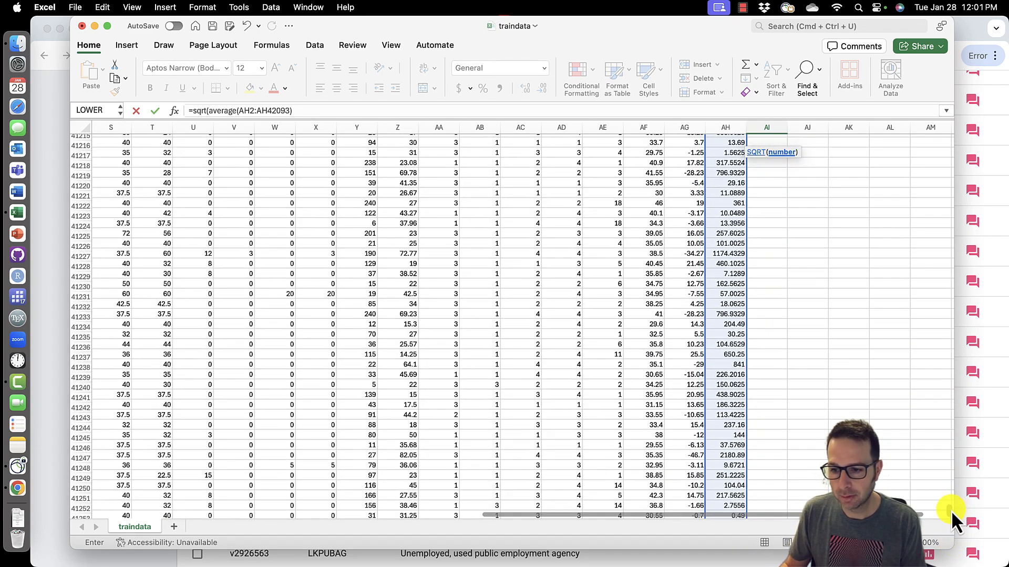
pyautogui.moveTo(949, 503); pyautogui.dragTo(948, 124)
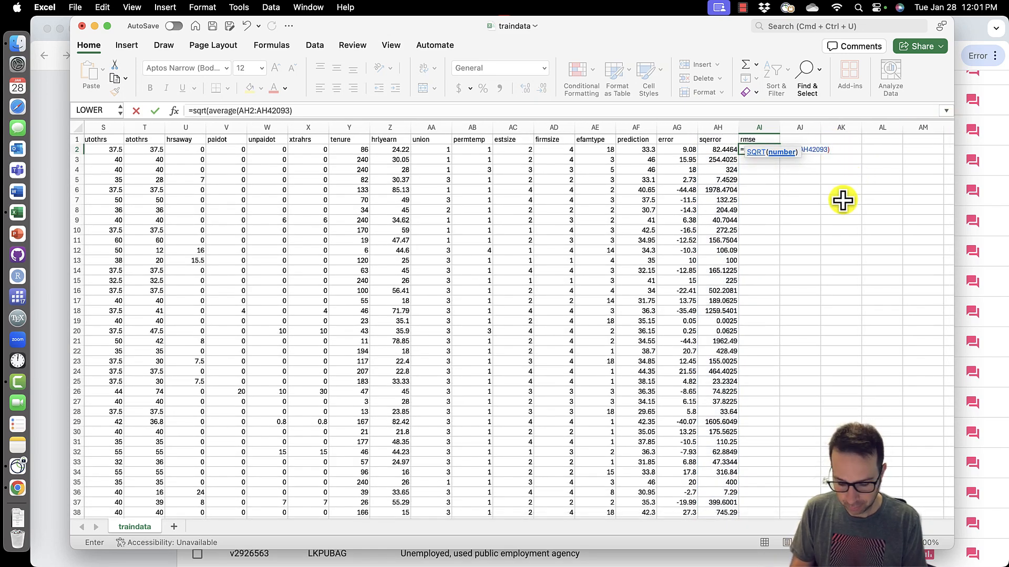
pyautogui.write(')')
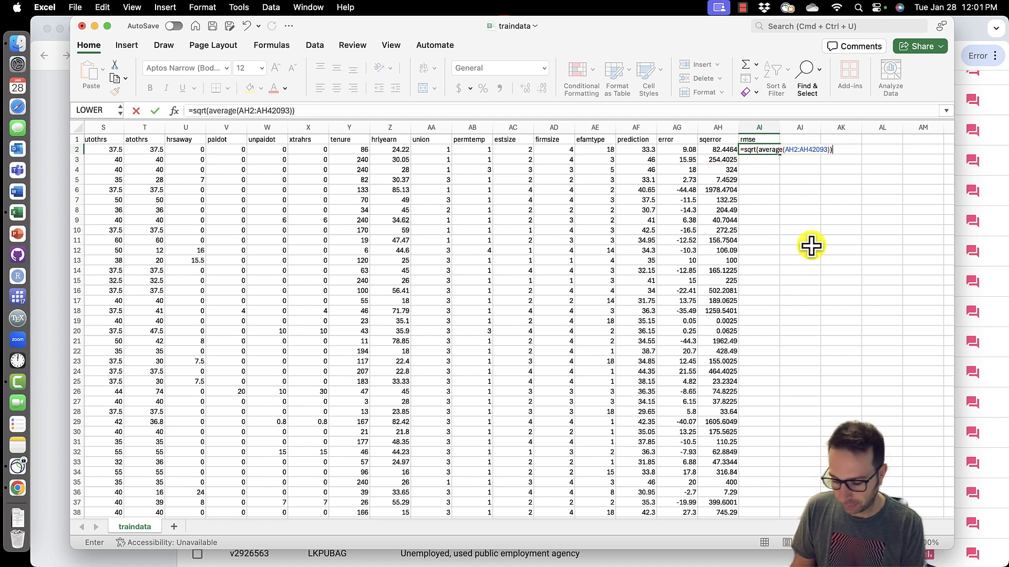
pyautogui.press('Return')
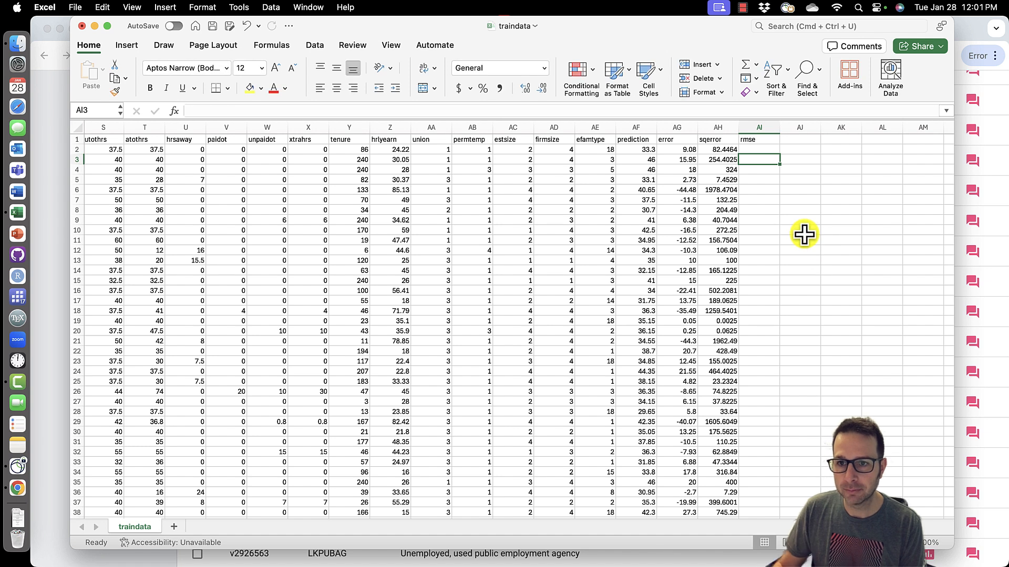
# - Strip the square root so the cell holds =AVERAGE(AH2:AH42093), and relabel that column mse
pyautogui.click(757, 152)
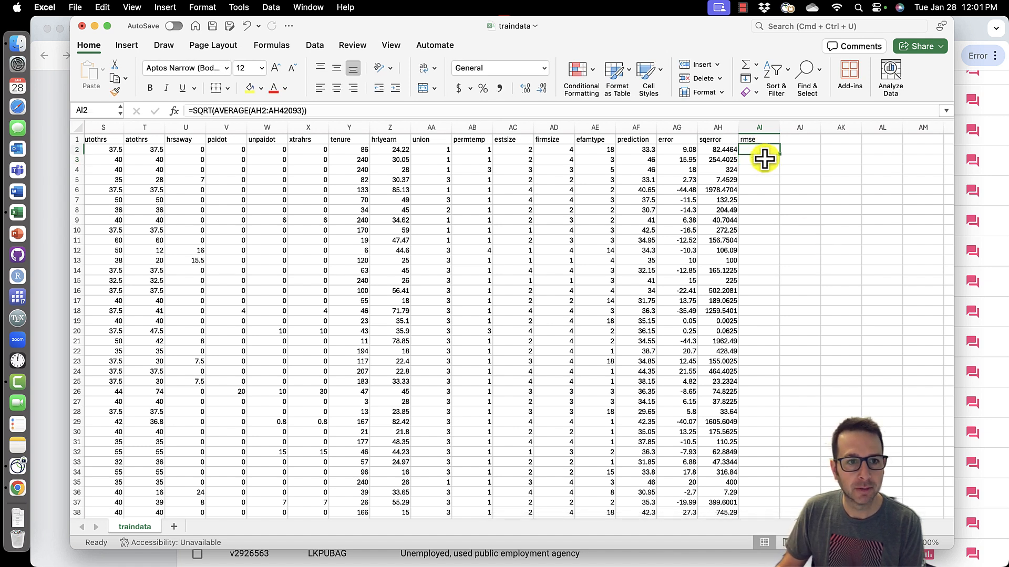
pyautogui.press('Return')
pyautogui.click(771, 150)
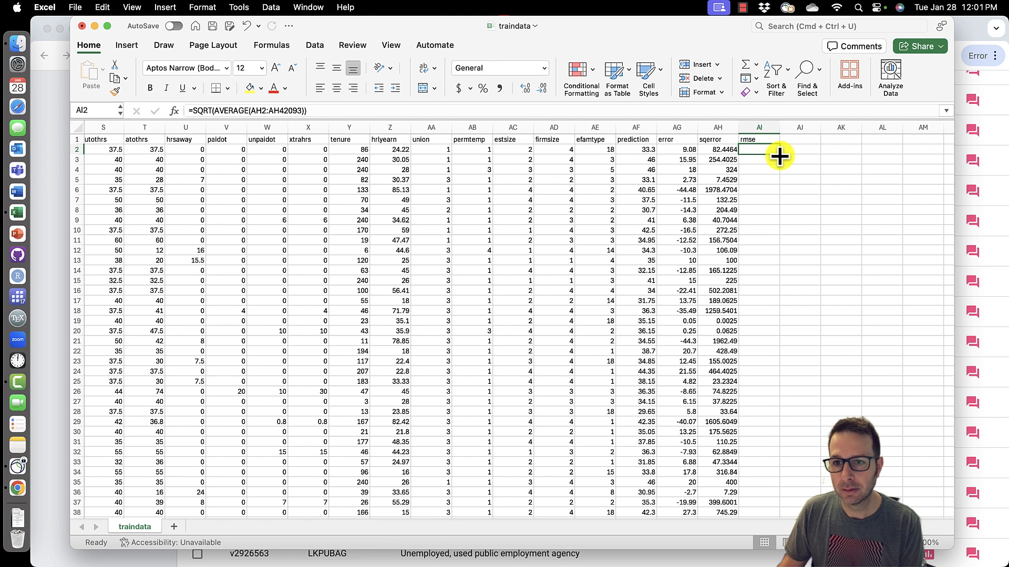
pyautogui.click(758, 189)
pyautogui.click(756, 151)
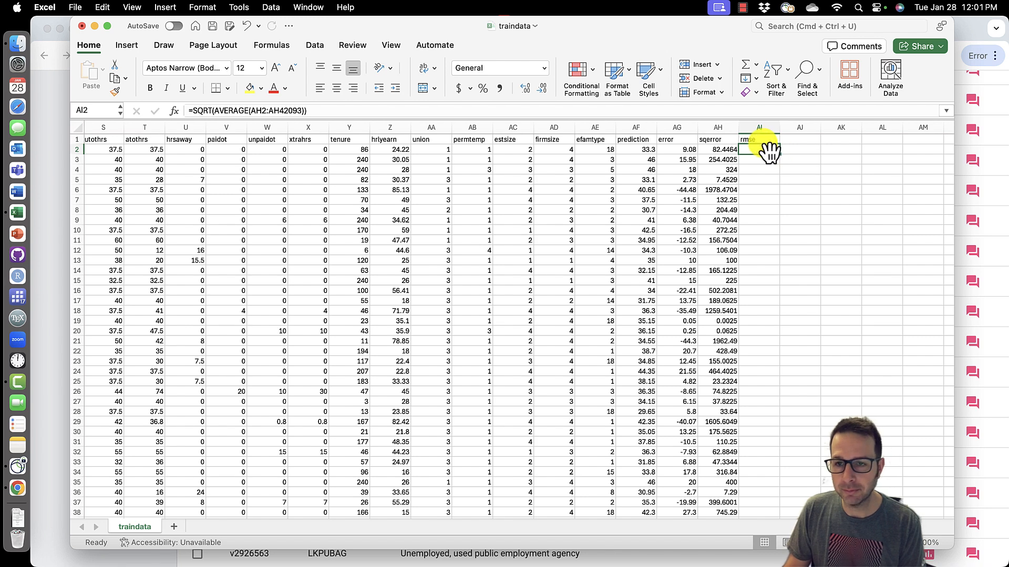
pyautogui.moveTo(213, 110); pyautogui.dragTo(175, 111)
pyautogui.write('=')
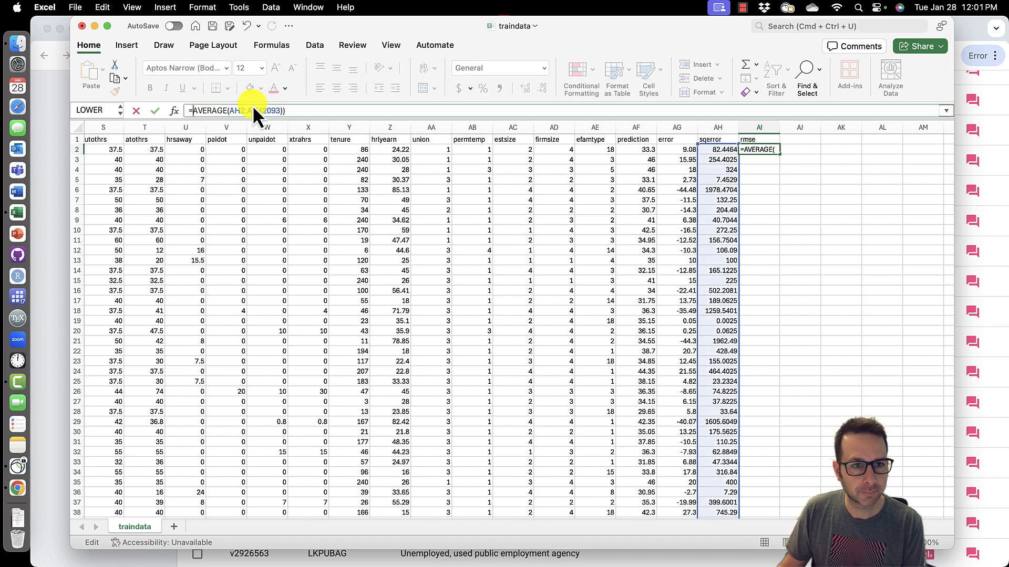
pyautogui.click(296, 110)
pyautogui.press('BackSpace')
pyautogui.press('Return')
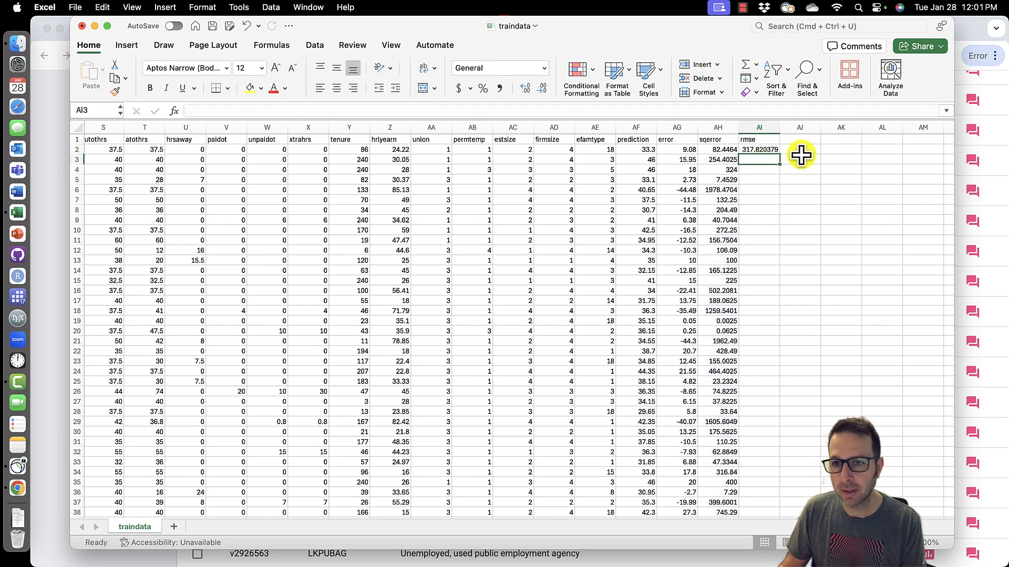
pyautogui.click(762, 142)
pyautogui.write('m')
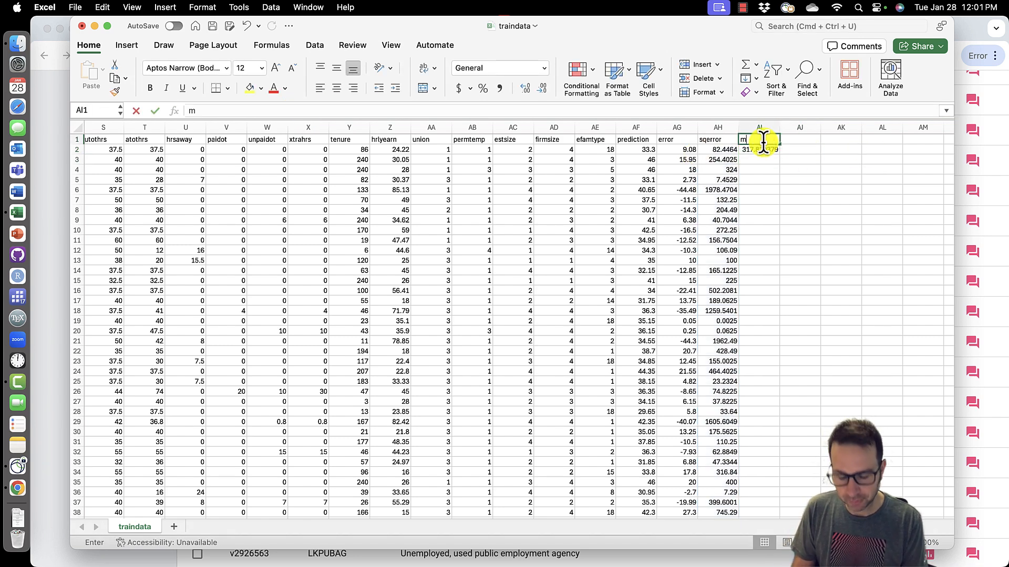
pyautogui.write('se')
# - Add an rmse column next to mse computing =SQRT(AI2)
pyautogui.click(794, 142)
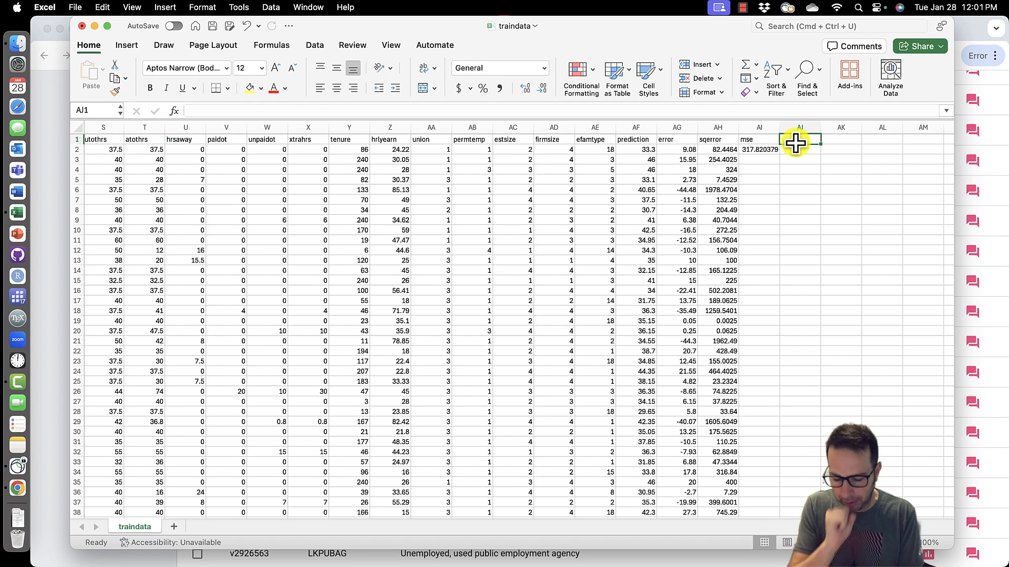
pyautogui.write('rmse')
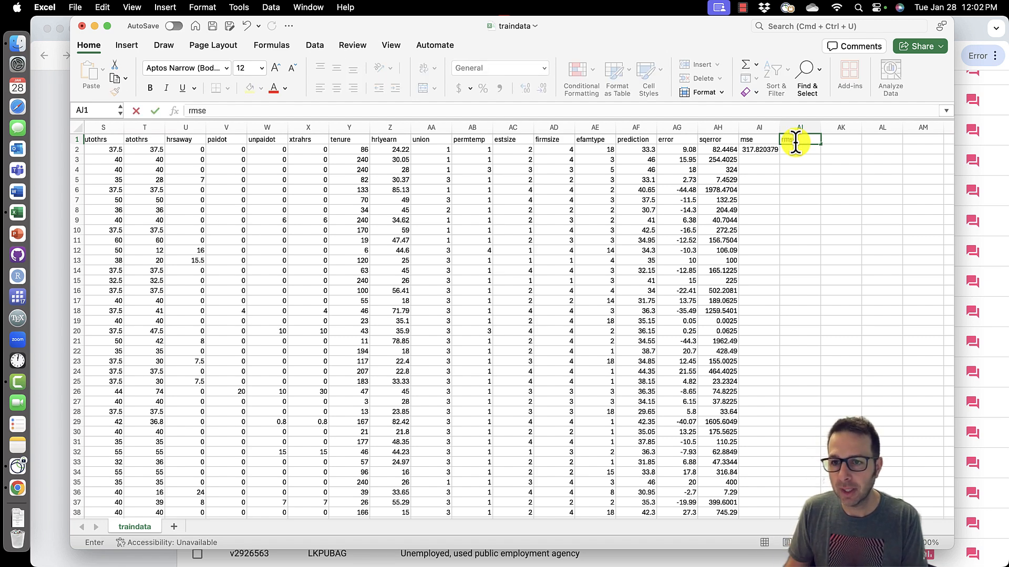
pyautogui.press('Return')
pyautogui.write('=sqrt(')
pyautogui.click(765, 151)
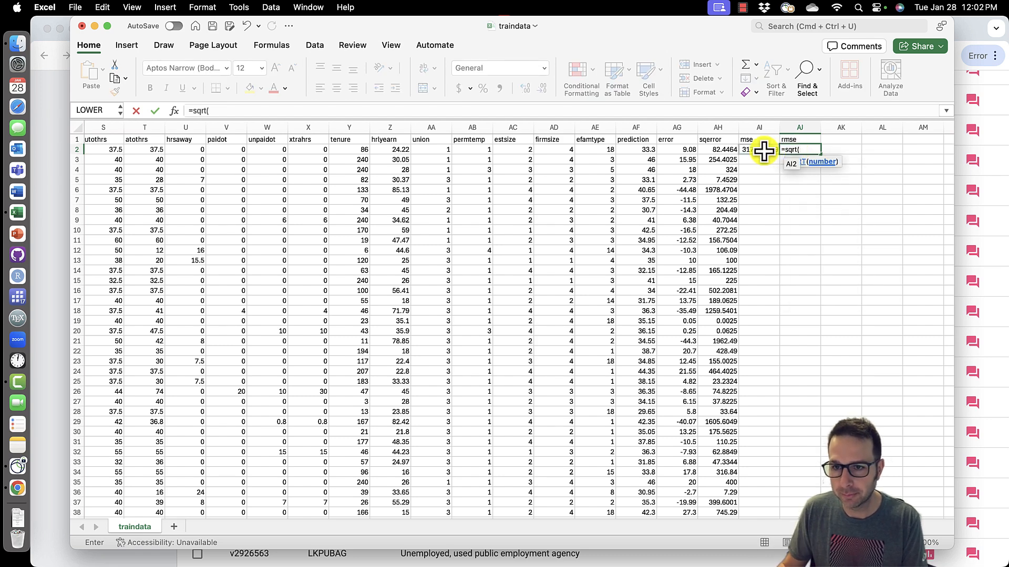
pyautogui.write(')')
pyautogui.press('Return')
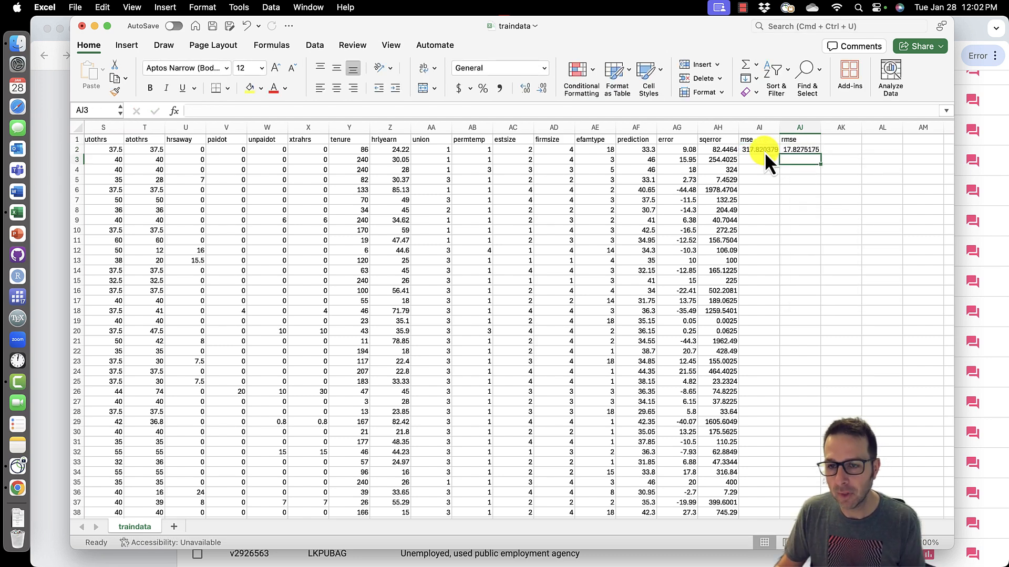
pyautogui.click(801, 149)
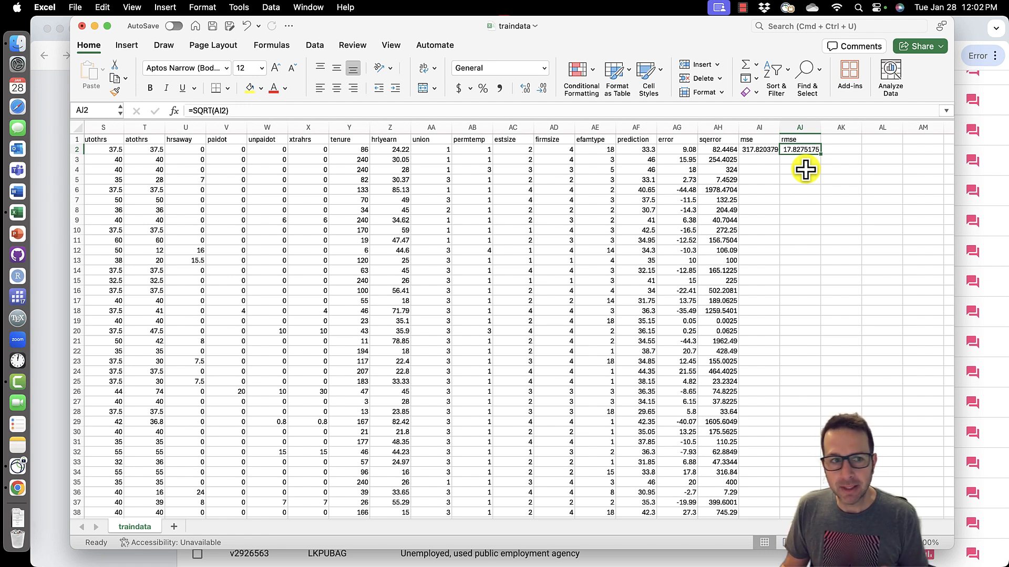
# - Drop the female term from the prediction formula, leaving =34+0.05*Y2, and fill it down the whole column
pyautogui.click(638, 152)
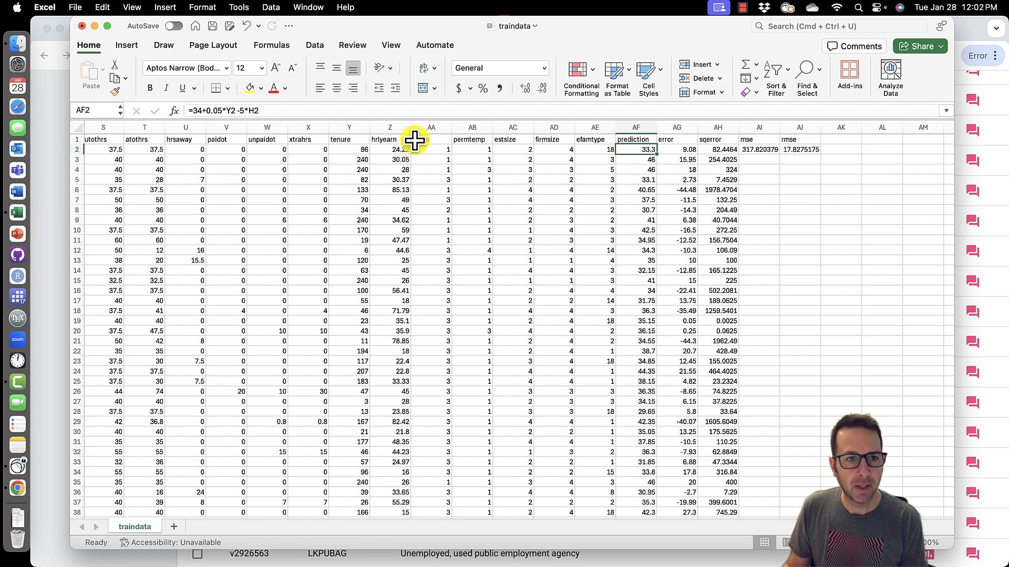
pyautogui.click(262, 111)
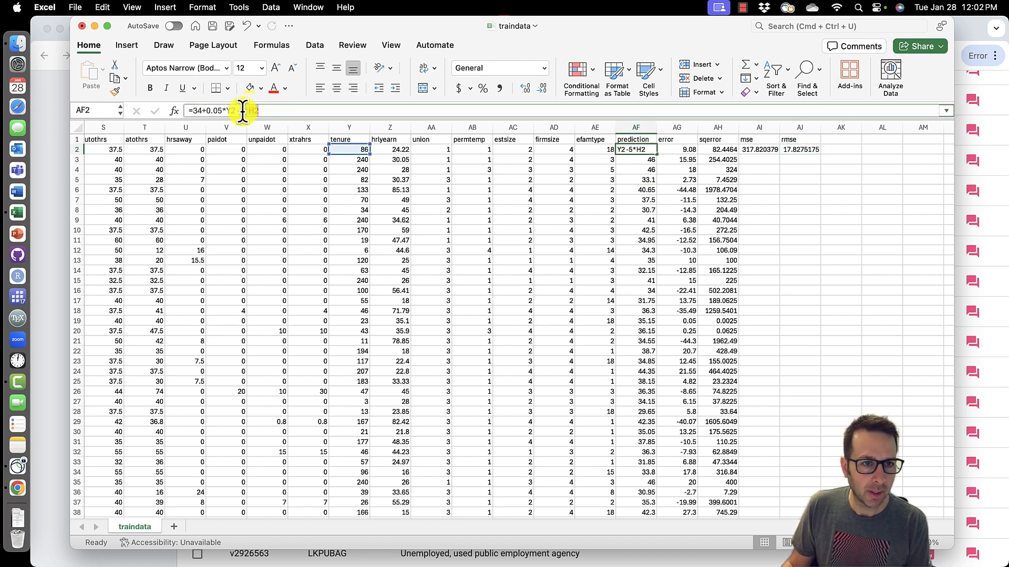
pyautogui.moveTo(238, 110); pyautogui.dragTo(241, 125)
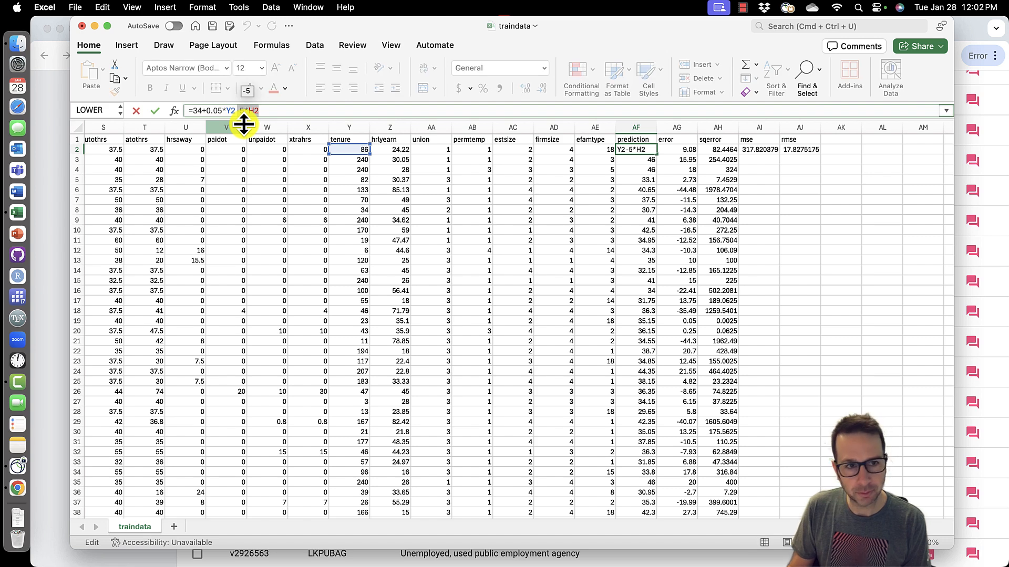
pyautogui.press('Delete')
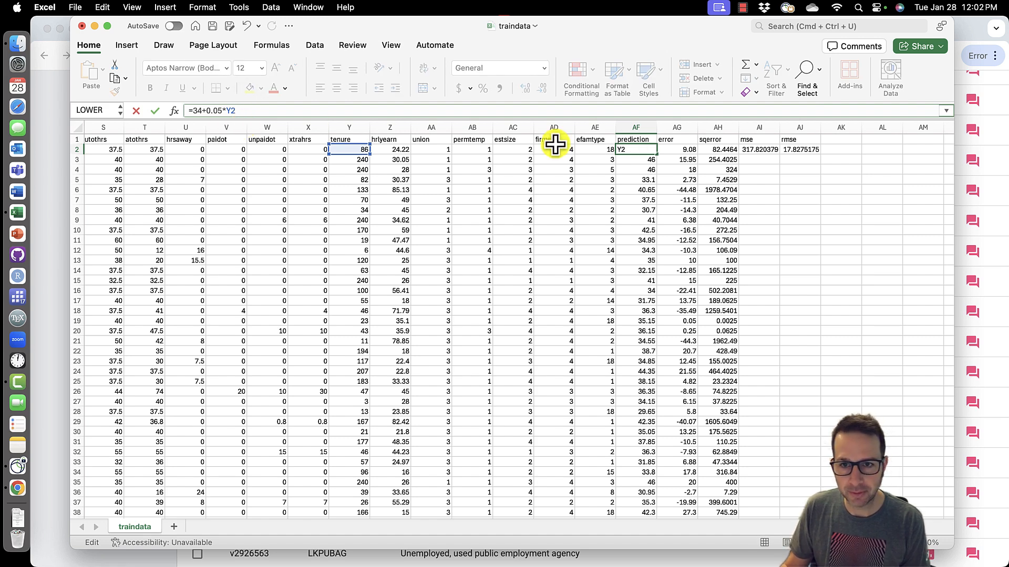
pyautogui.press('Return')
pyautogui.click(649, 150)
pyautogui.doubleClick(656, 153)
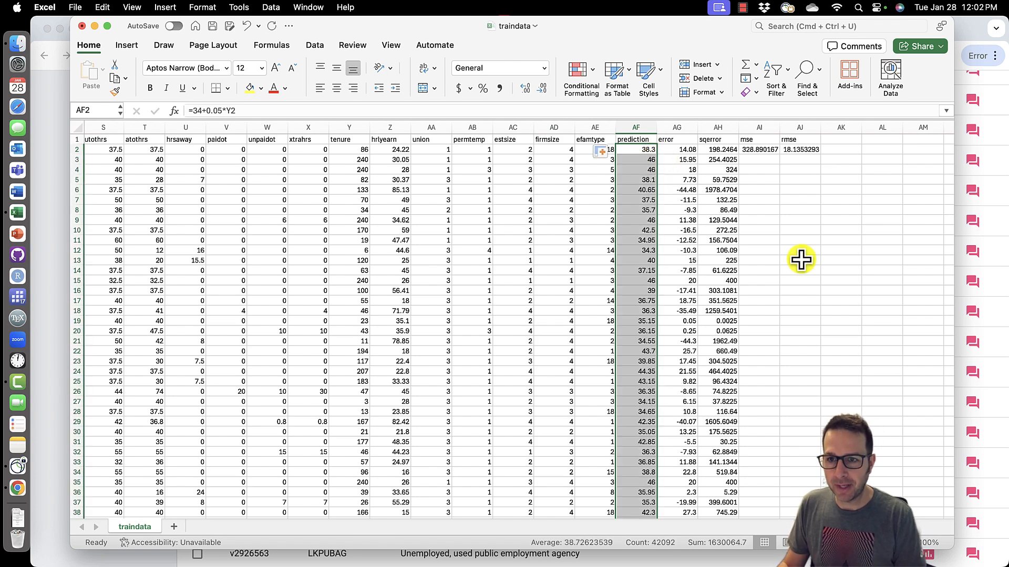
pyautogui.click(805, 153)
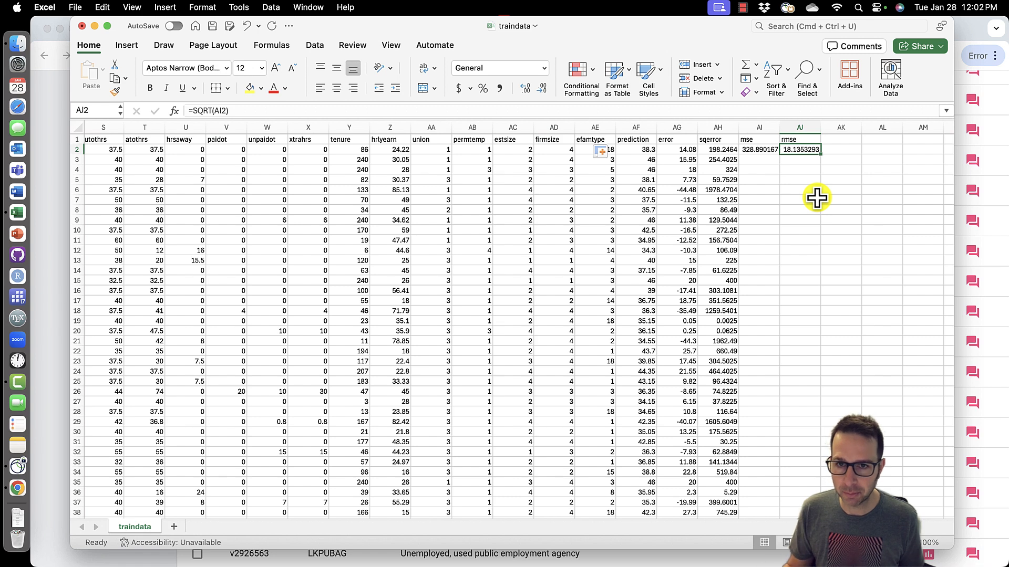
# - Restore the female term in the first prediction formula as =34+0.05*Y2-5*H2
pyautogui.click(654, 152)
pyautogui.click(299, 111)
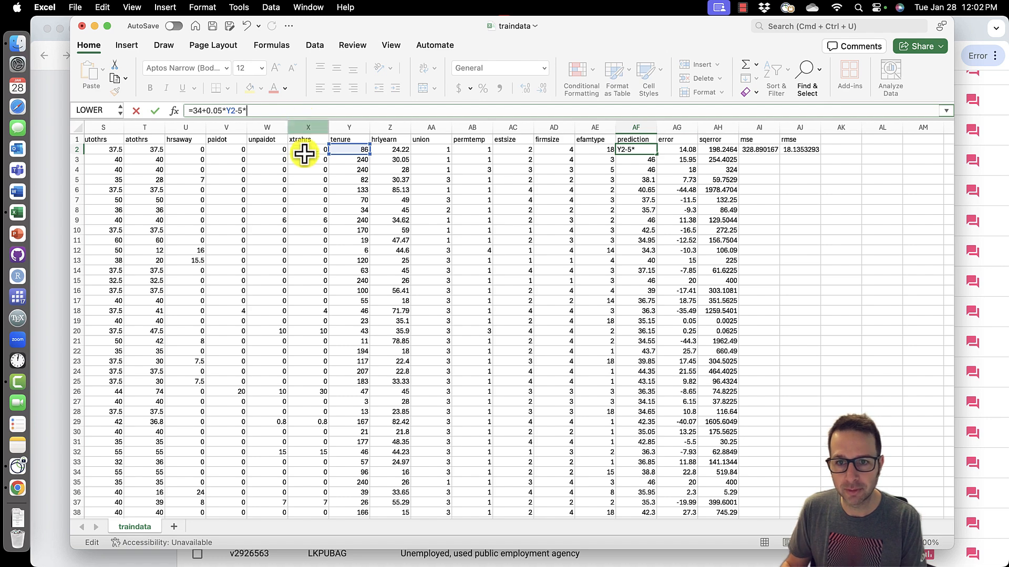
pyautogui.hscroll(-10, 332, 177)
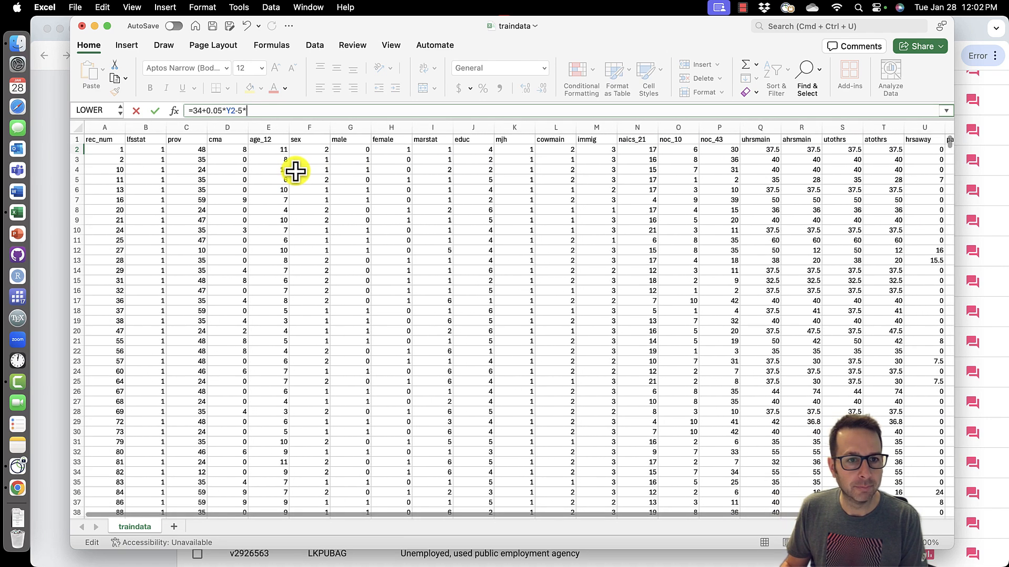
pyautogui.click(386, 152)
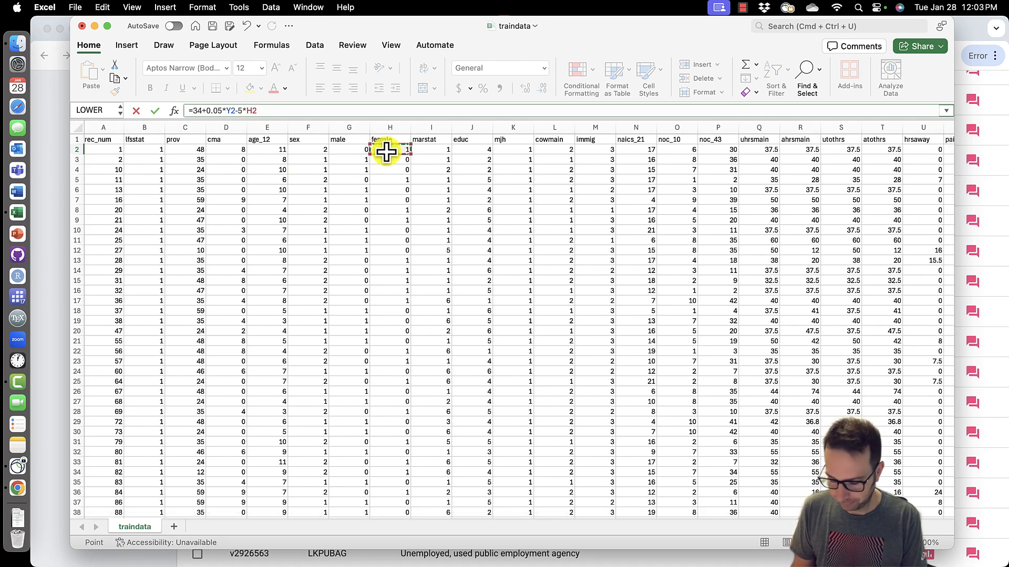
pyautogui.press('Return')
pyautogui.hscroll(10, 442, 178)
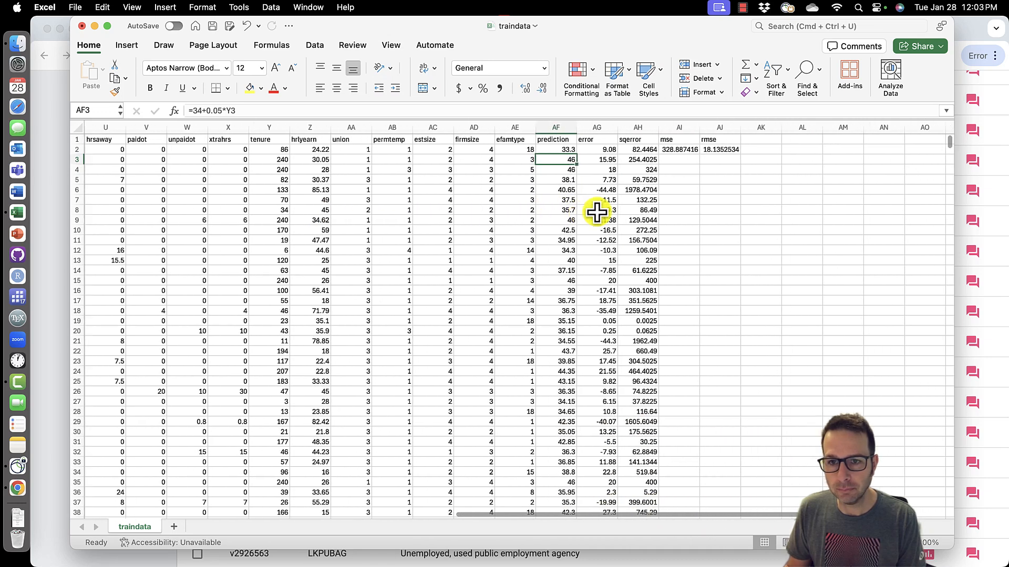
pyautogui.click(539, 152)
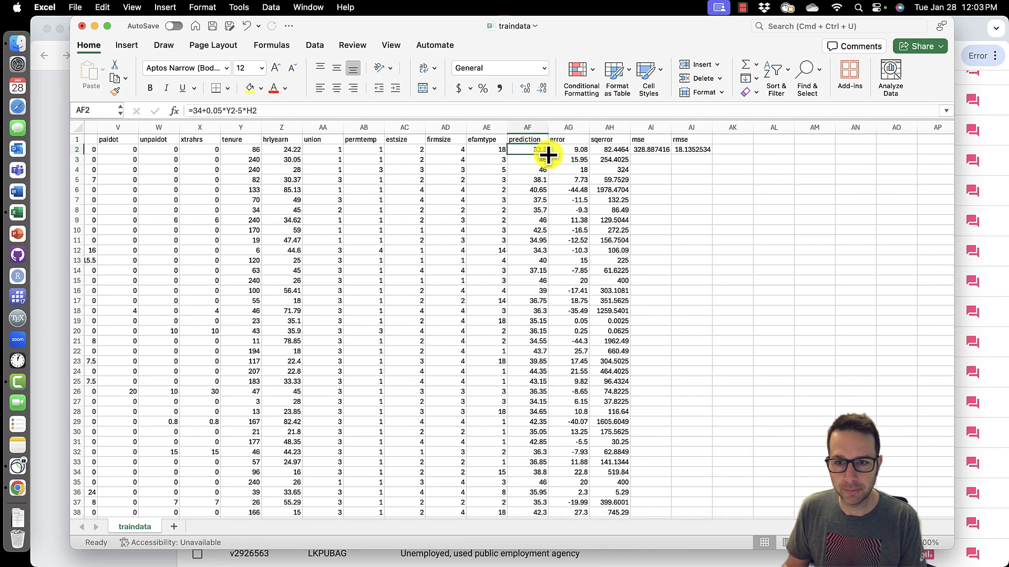
# - Fill the restored prediction formula =34+0.05*Y2-5*H2 down the whole prediction column
pyautogui.doubleClick(547, 154)
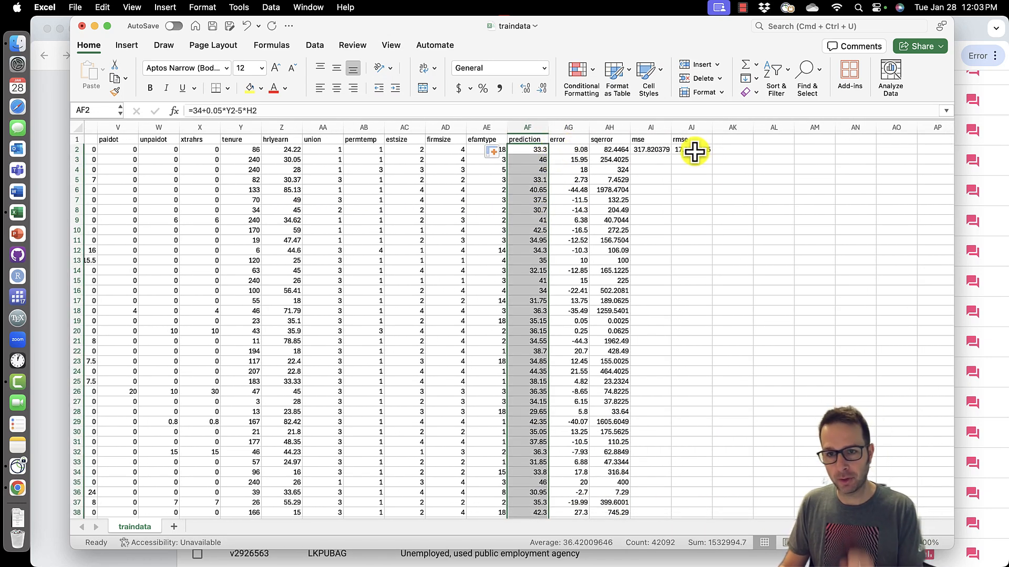
pyautogui.click(694, 151)
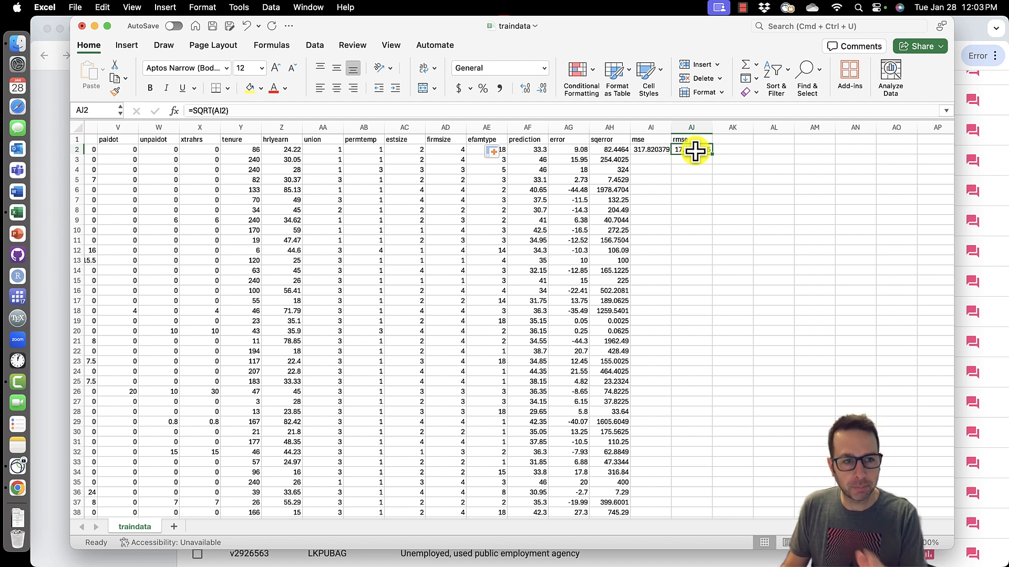
pyautogui.click(528, 150)
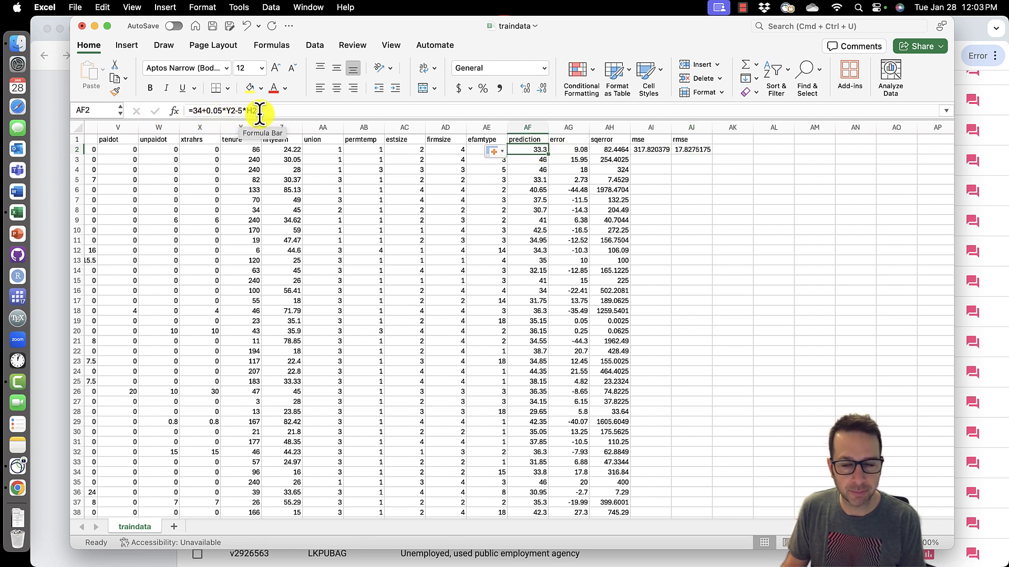
# - Open evaldata.csv from the econcomp folder on the Desktop in Excel
pyautogui.click(15, 45)
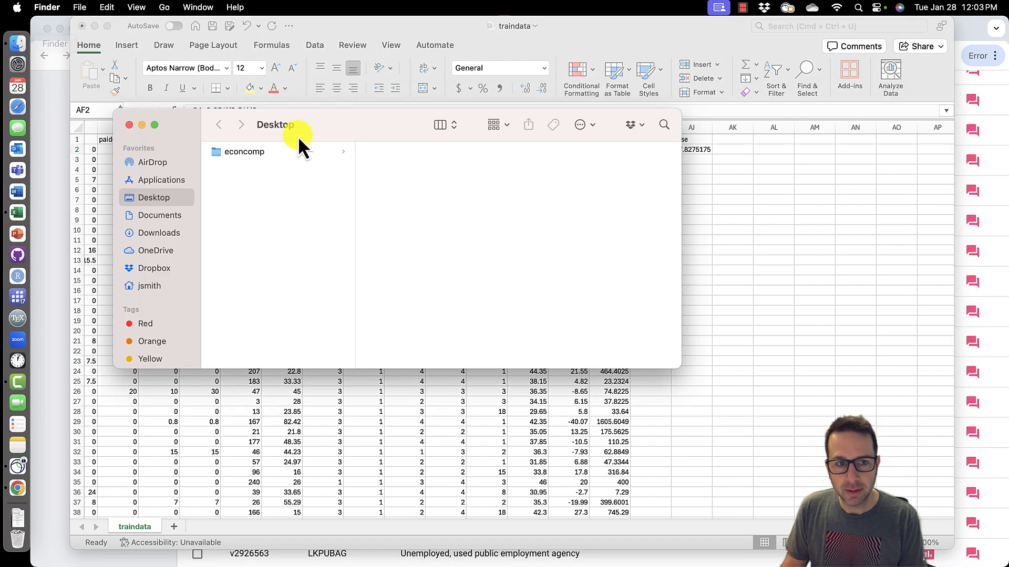
pyautogui.click(278, 154)
pyautogui.rightClick(395, 154)
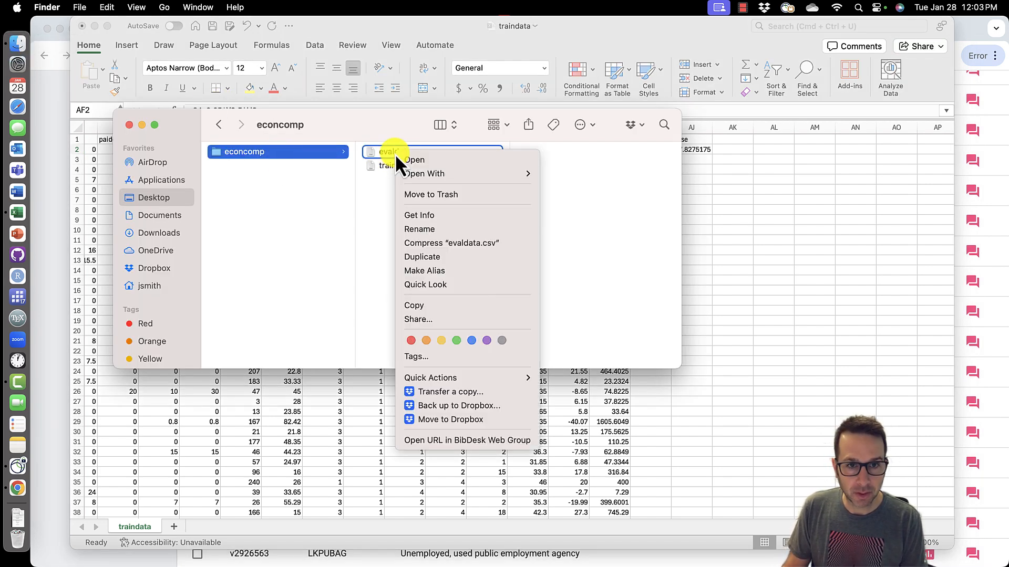
pyautogui.moveTo(465, 173)
pyautogui.click(559, 174)
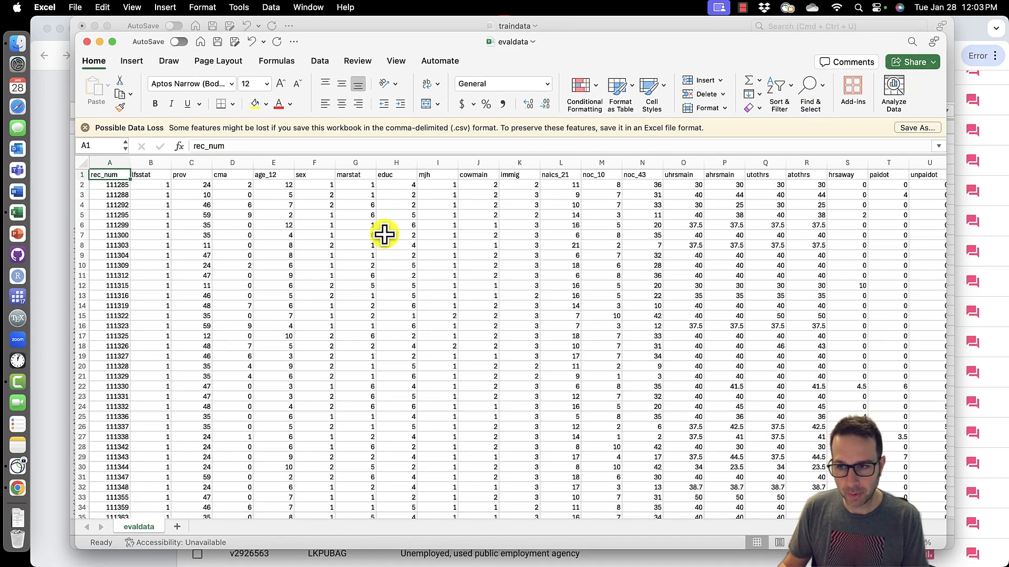
# - Add a header phrlyearn in the first empty column after efamtype
pyautogui.hscroll(10, 384, 235)
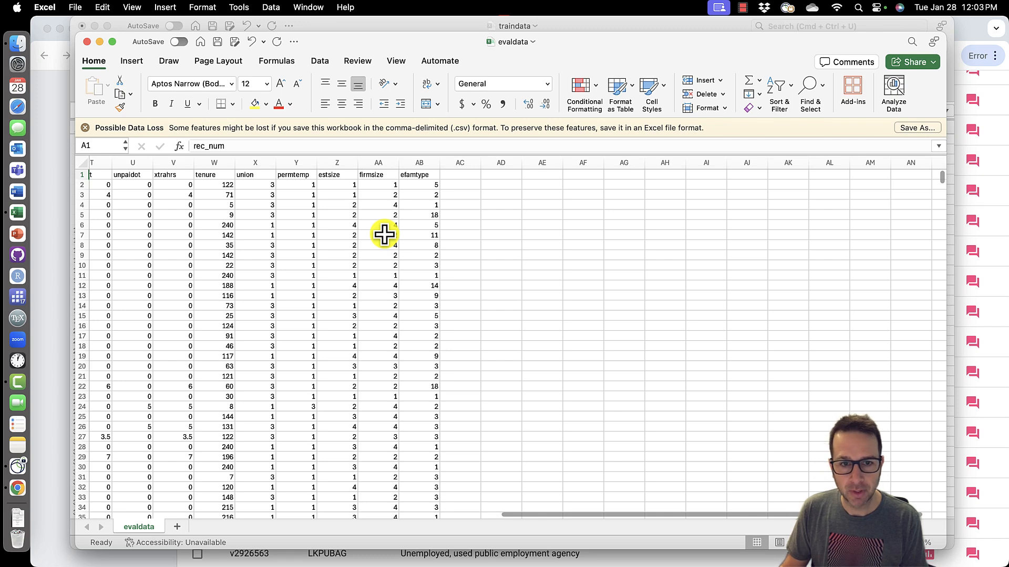
pyautogui.click(467, 176)
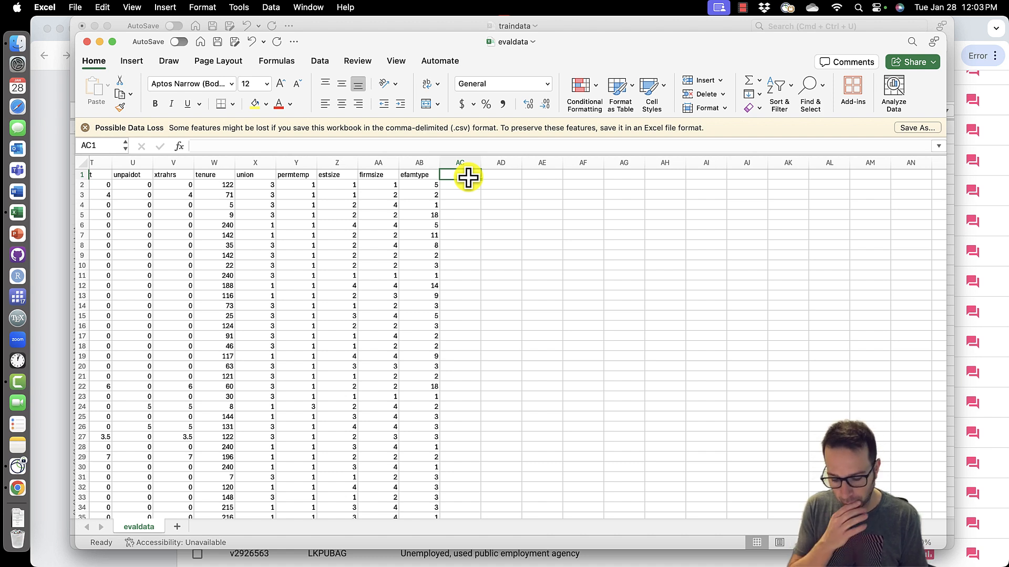
pyautogui.write('phrlyearn')
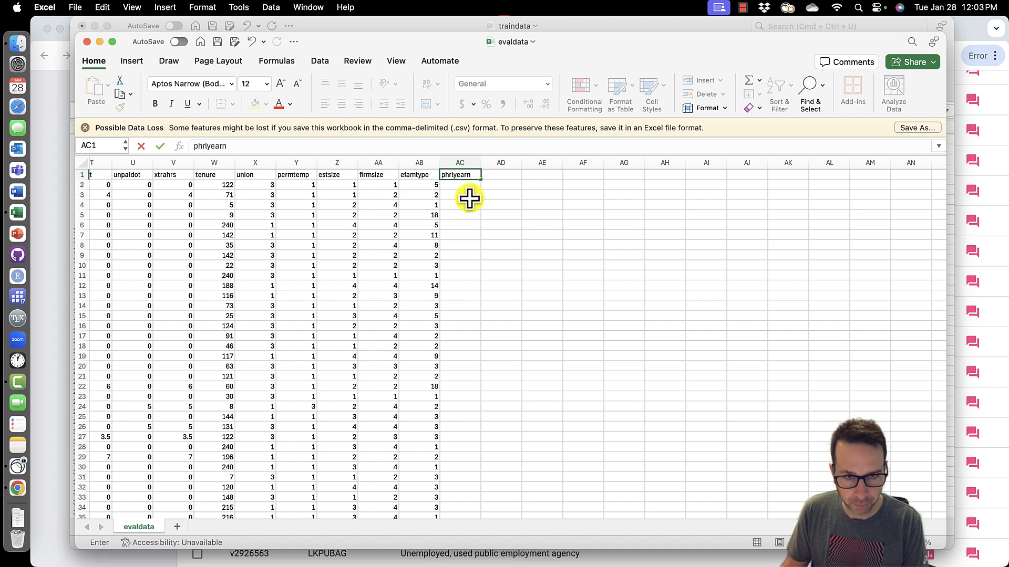
pyautogui.press('Return')
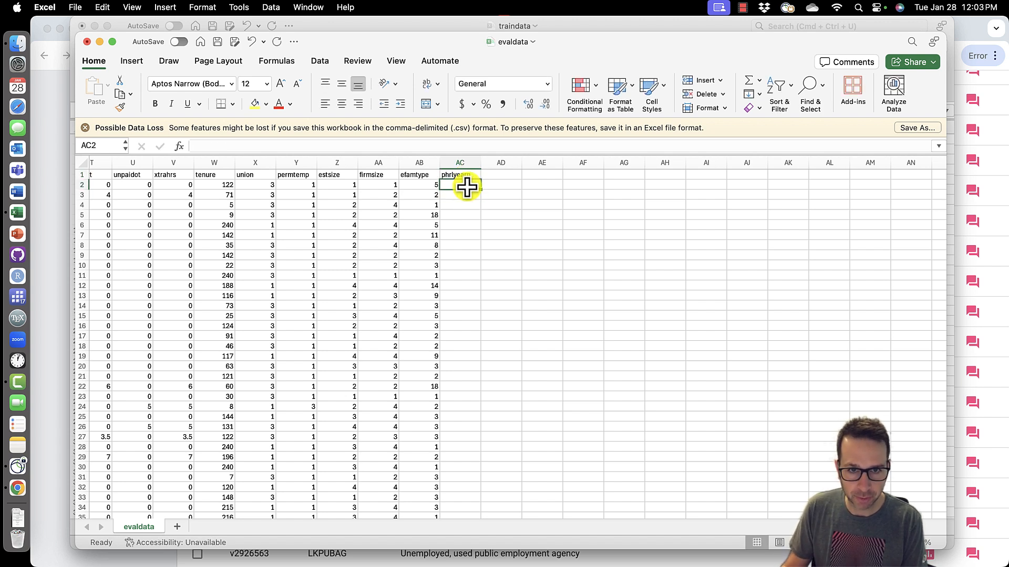
pyautogui.write('=34+0.05*')
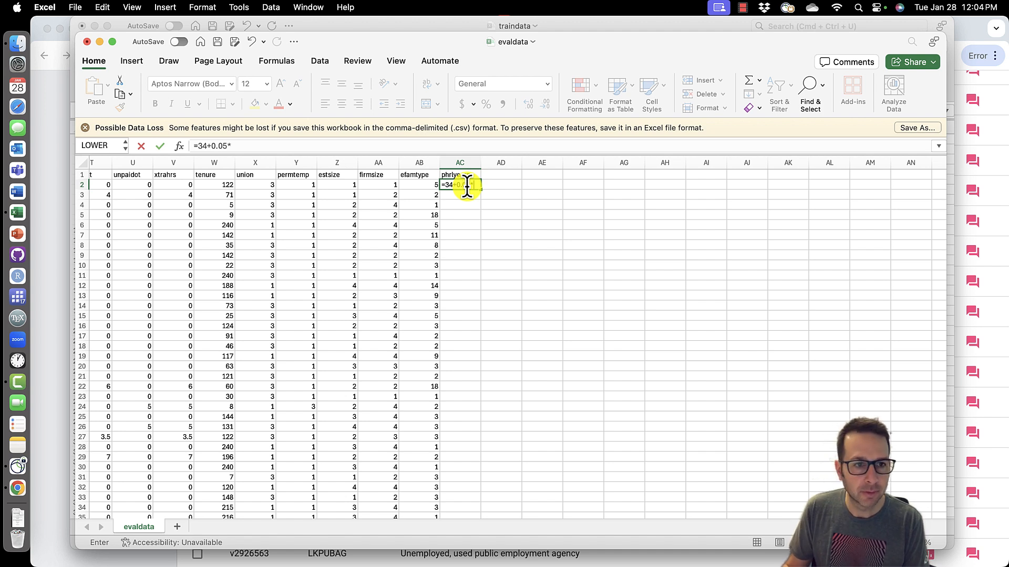
pyautogui.click(223, 185)
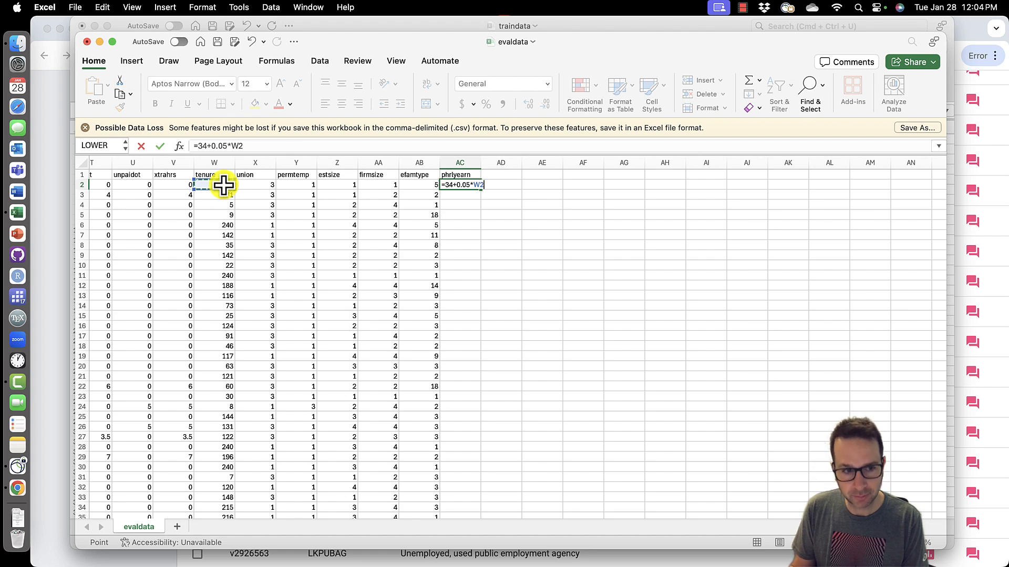
pyautogui.press('Escape')
# - Insert two blank columns in front of the marstat column
pyautogui.hscroll(-15, 310, 239)
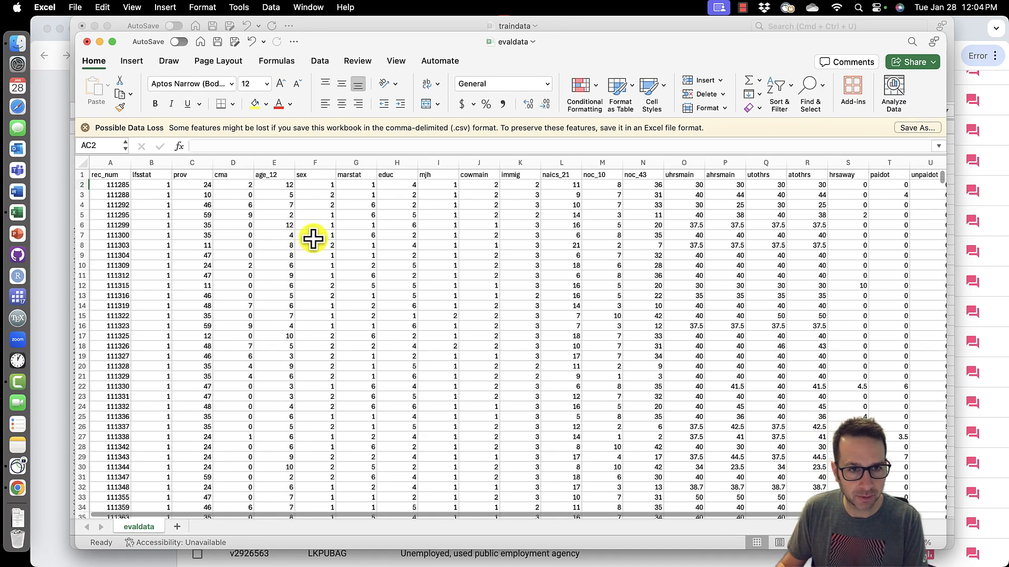
pyautogui.hscroll(1, 311, 239)
pyautogui.rightClick(339, 164)
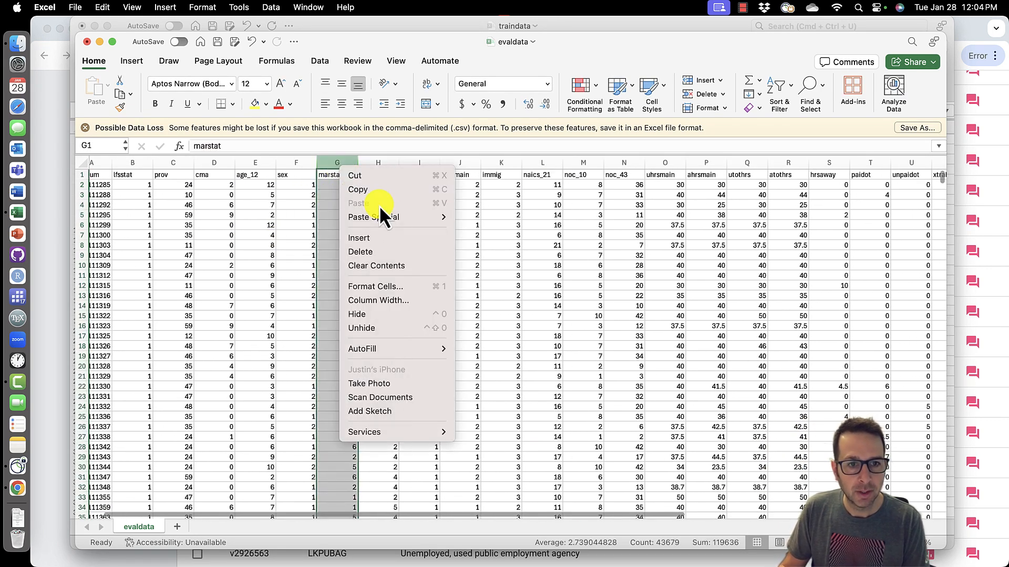
pyautogui.click(389, 239)
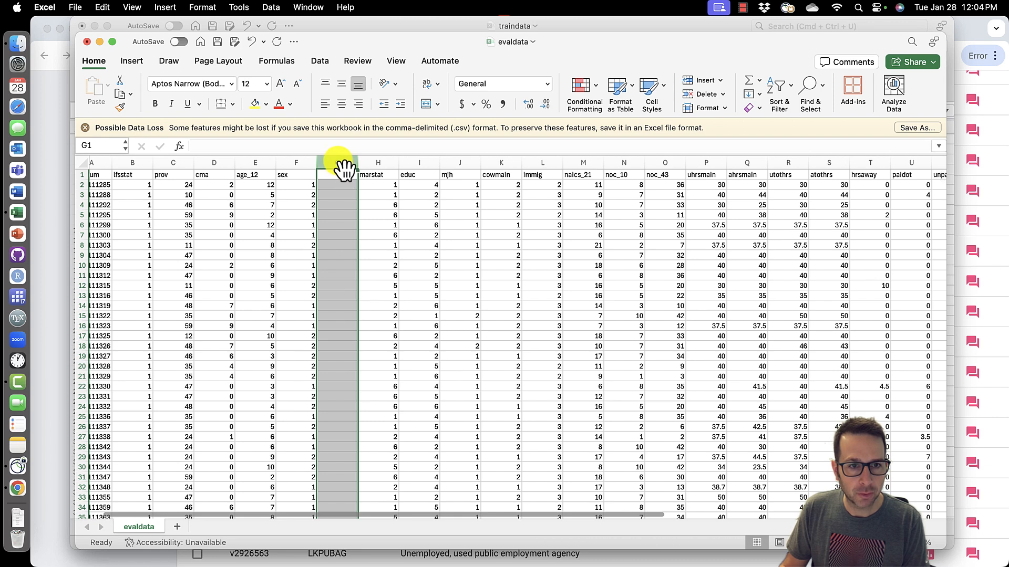
pyautogui.rightClick(344, 168)
pyautogui.click(373, 236)
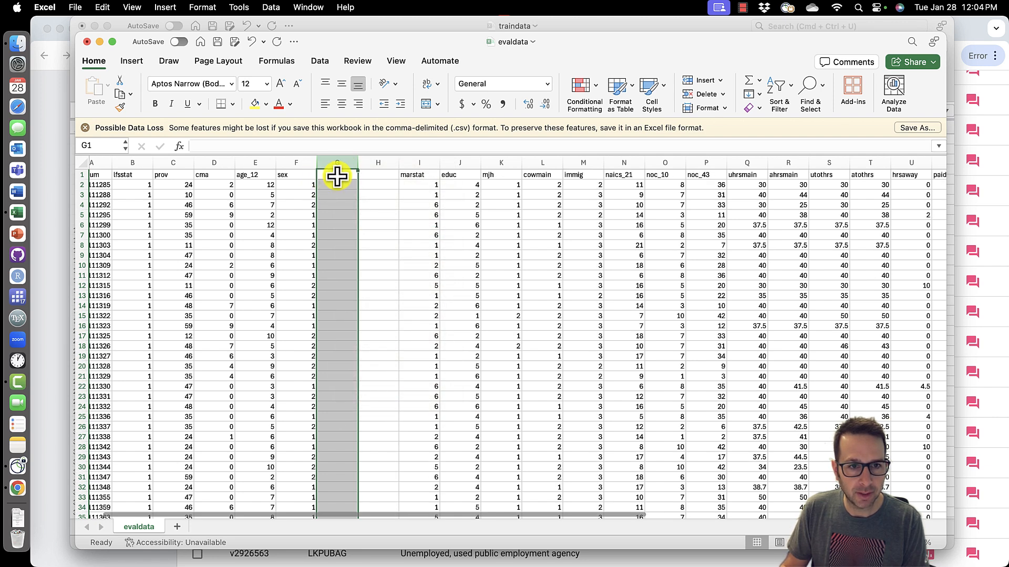
# - Label the two new columns male and female
pyautogui.click(337, 177)
pyautogui.write('male')
pyautogui.press('Tab')
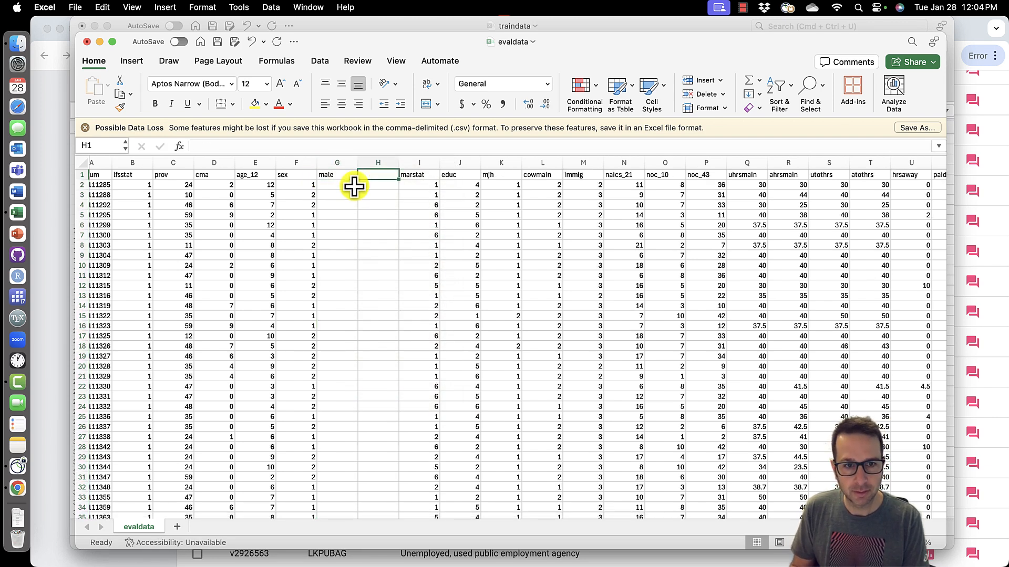
pyautogui.write('female')
pyautogui.press('Return')
# - Compute the male dummy as =IF(F2=1,1,0) and fill it down the male column
pyautogui.click(354, 187)
pyautogui.write('=if(')
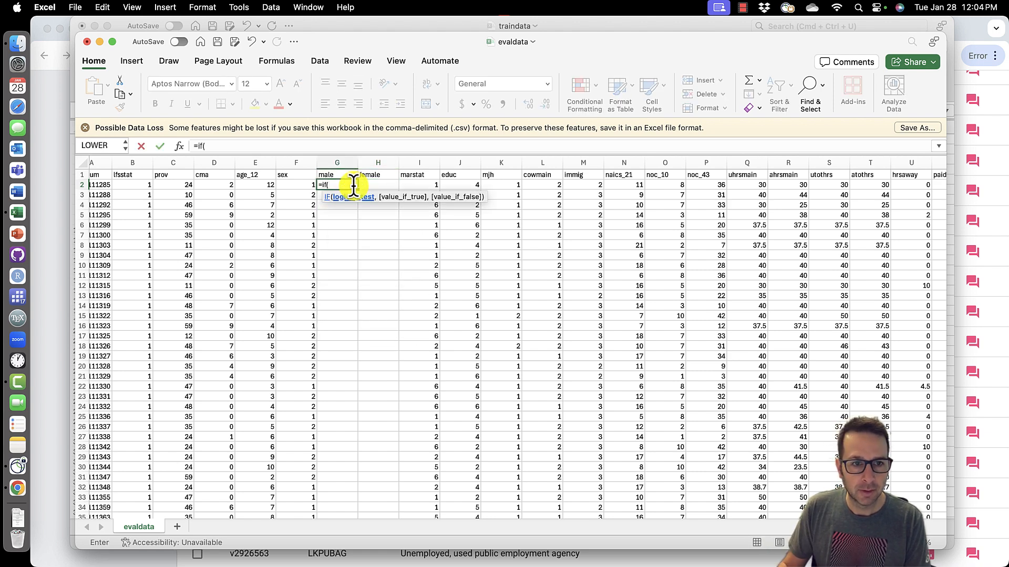
pyautogui.click(302, 185)
pyautogui.write('=1,')
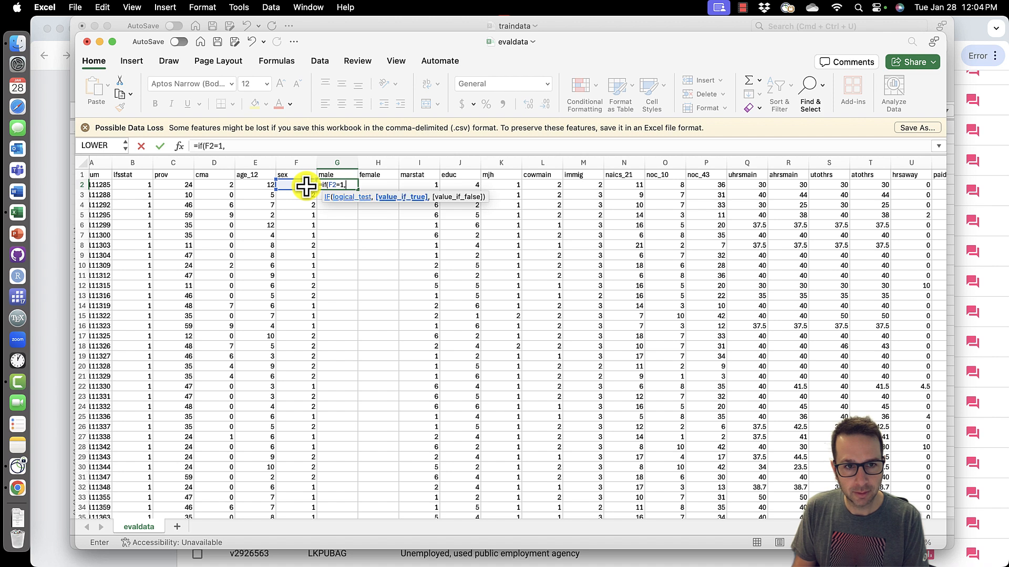
pyautogui.write('1,0)')
pyautogui.press('Return')
pyautogui.click(344, 185)
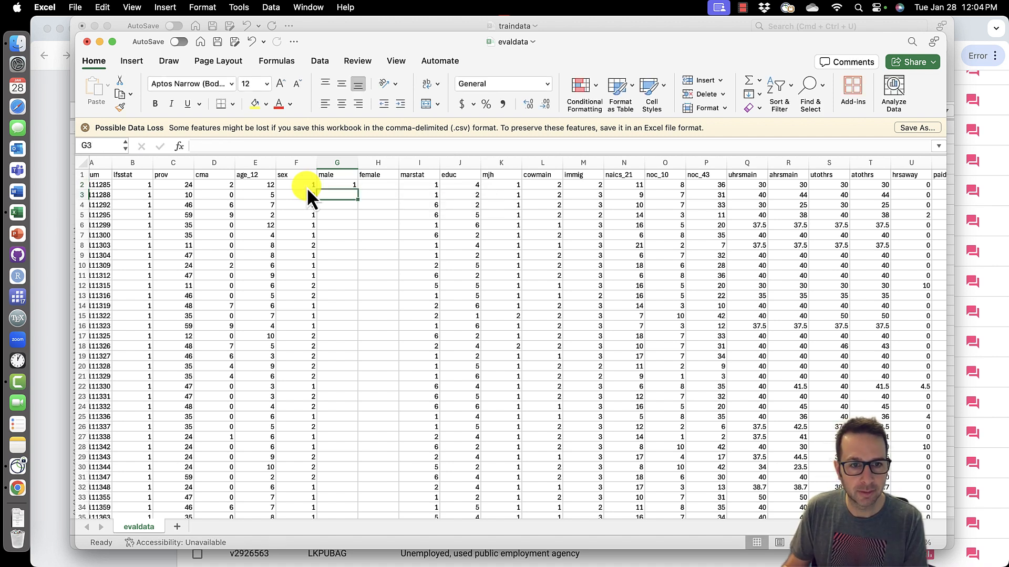
pyautogui.doubleClick(357, 190)
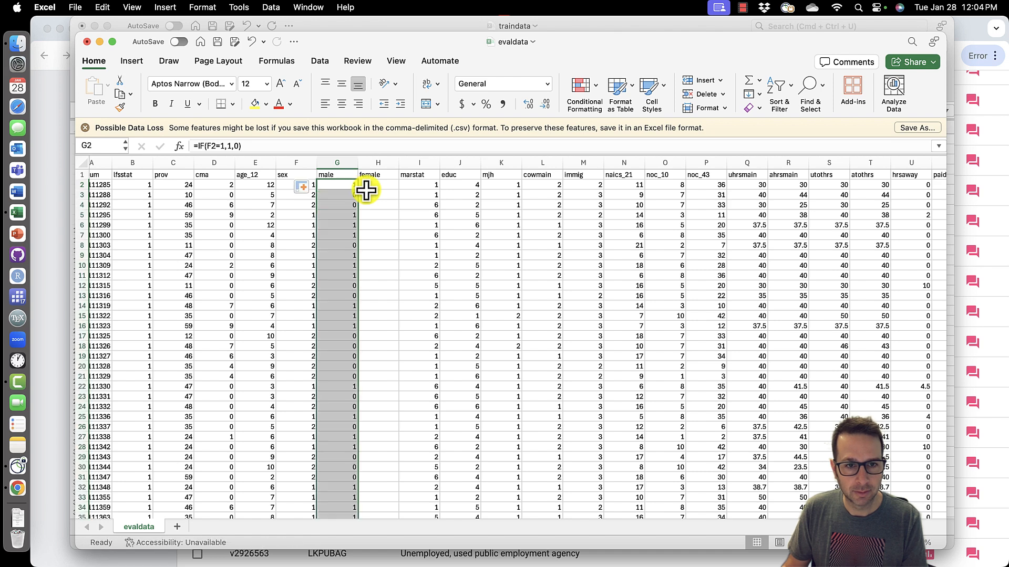
# - Compute the female dummy as =IF(F2=2,1,0) and fill it down the female column
pyautogui.click(384, 185)
pyautogui.write('=if')
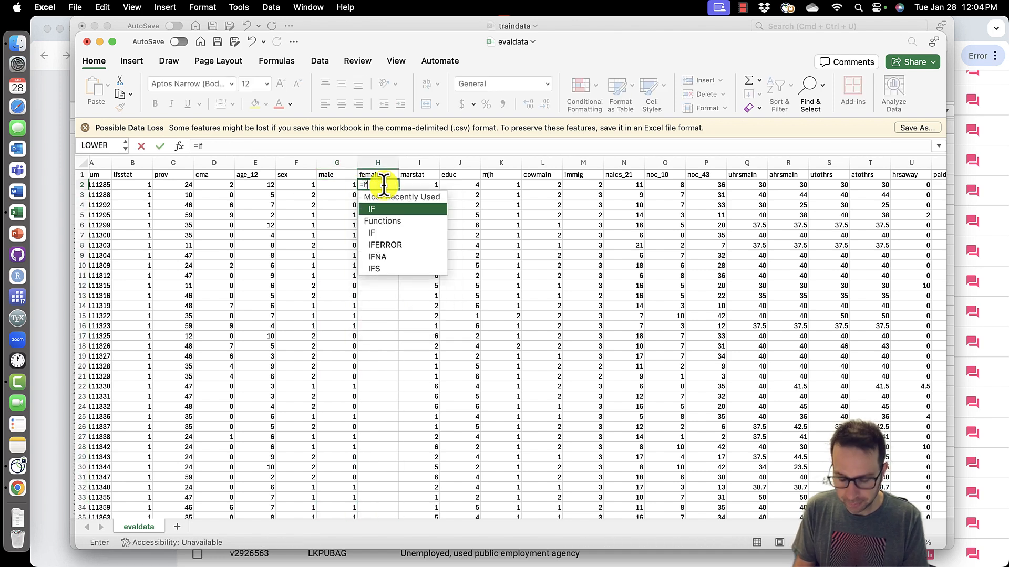
pyautogui.write('(')
pyautogui.click(312, 186)
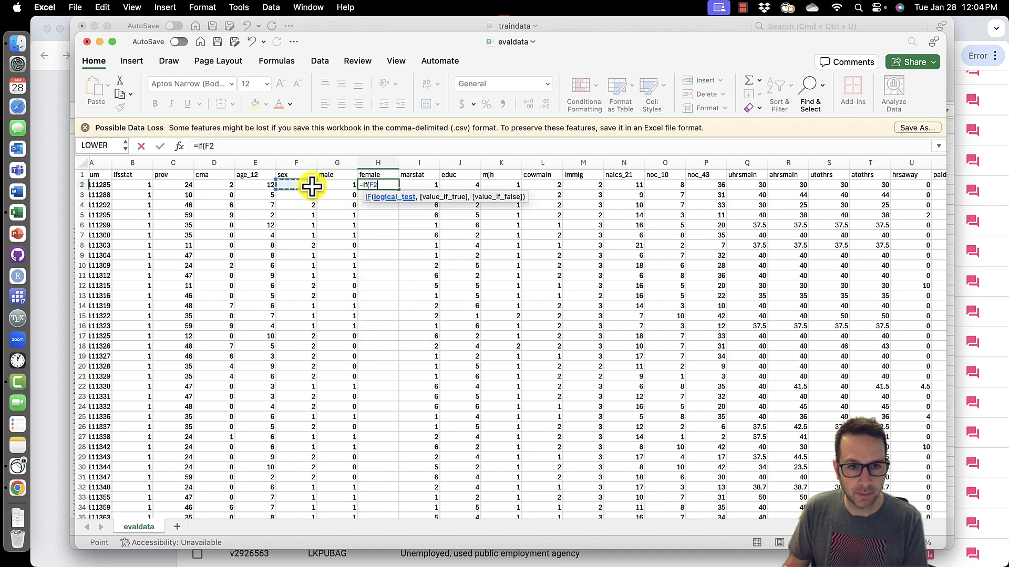
pyautogui.write('=2,')
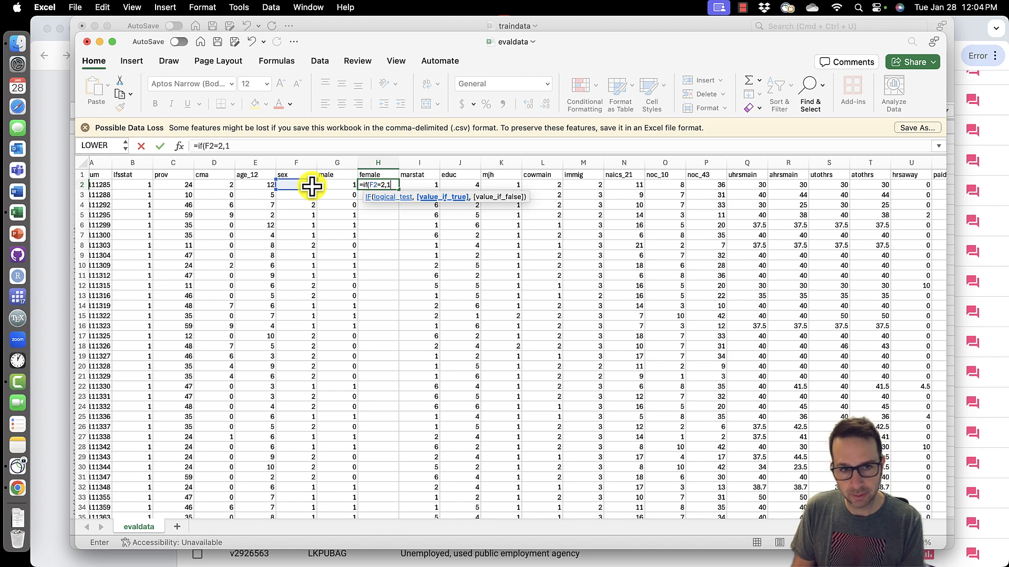
pyautogui.write('1,0')
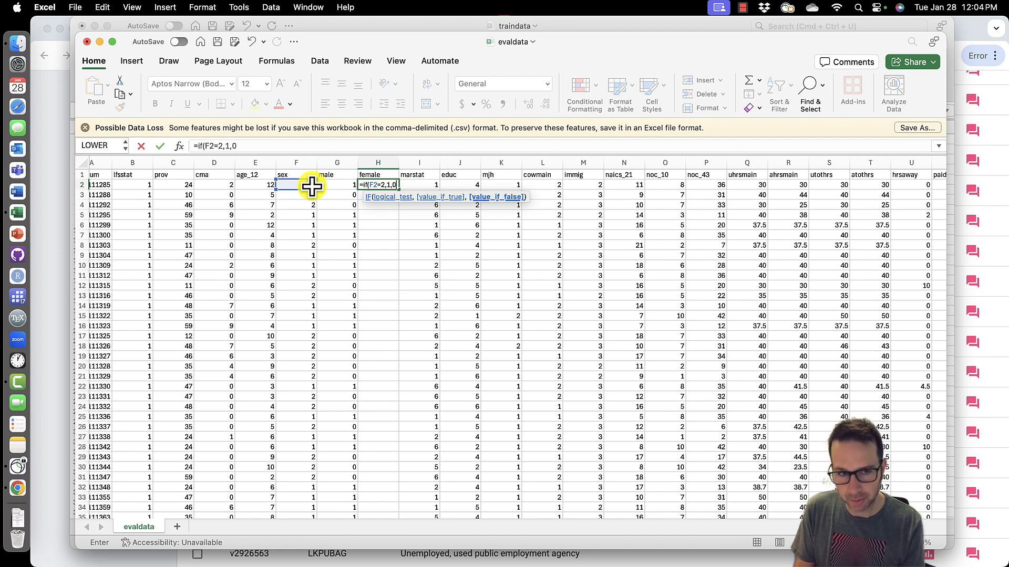
pyautogui.press('Return')
pyautogui.click(382, 185)
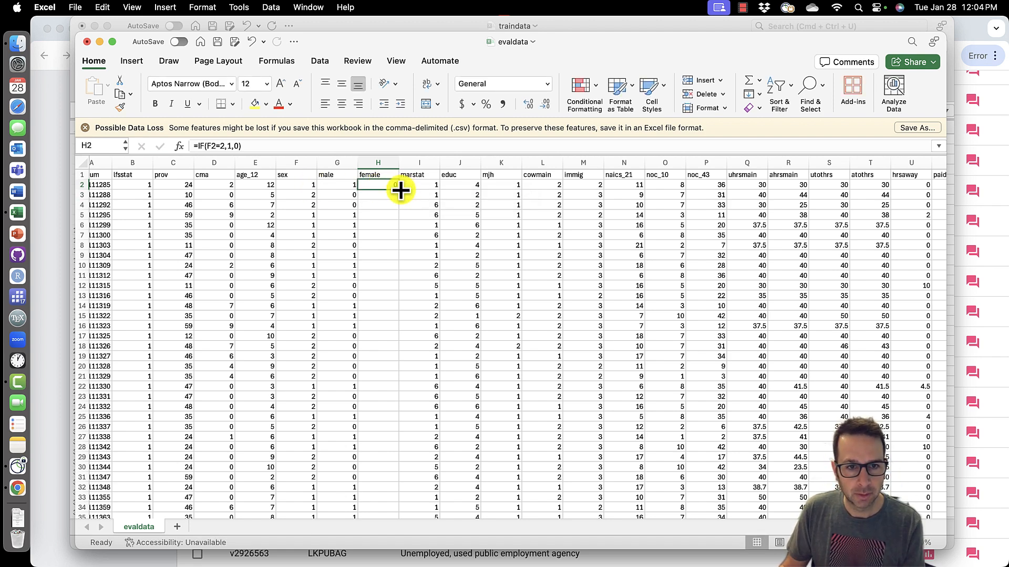
pyautogui.doubleClick(399, 190)
# - Enter the prediction =34+0.05*Y2-5*H2 under phrlyearn and fill it down the column
pyautogui.hscroll(10, 479, 203)
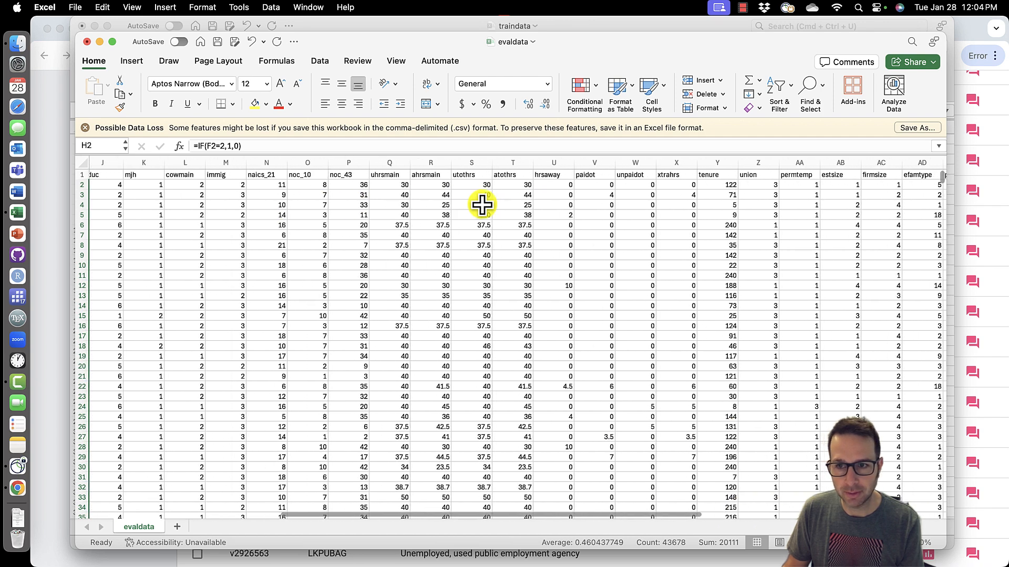
pyautogui.click(755, 184)
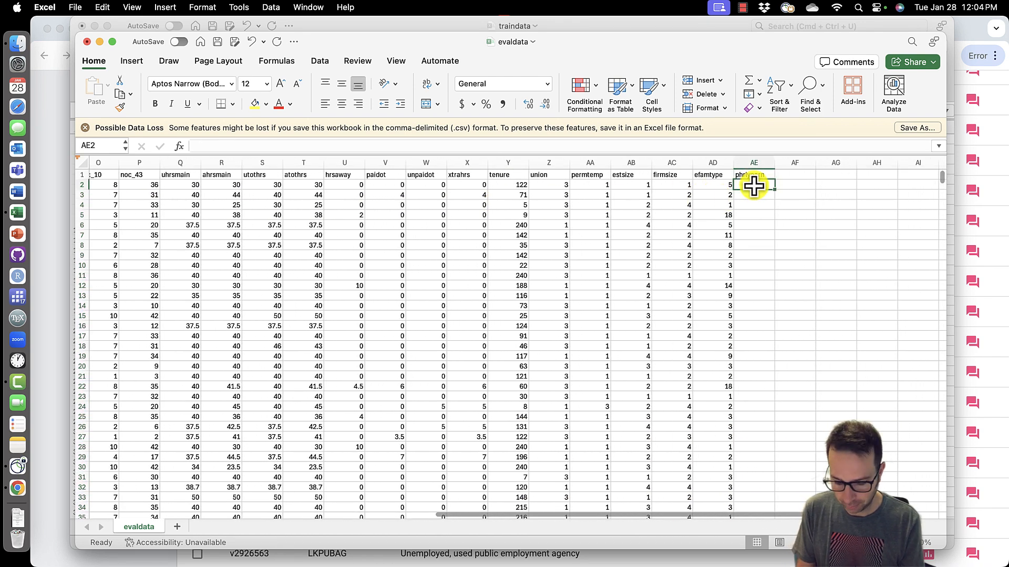
pyautogui.write('=34')
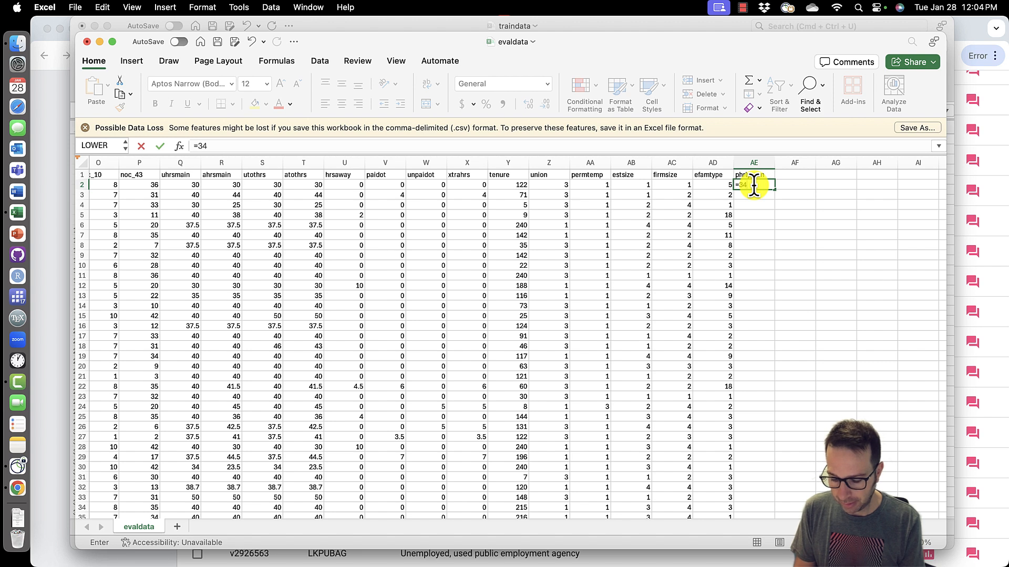
pyautogui.write('+0.05*')
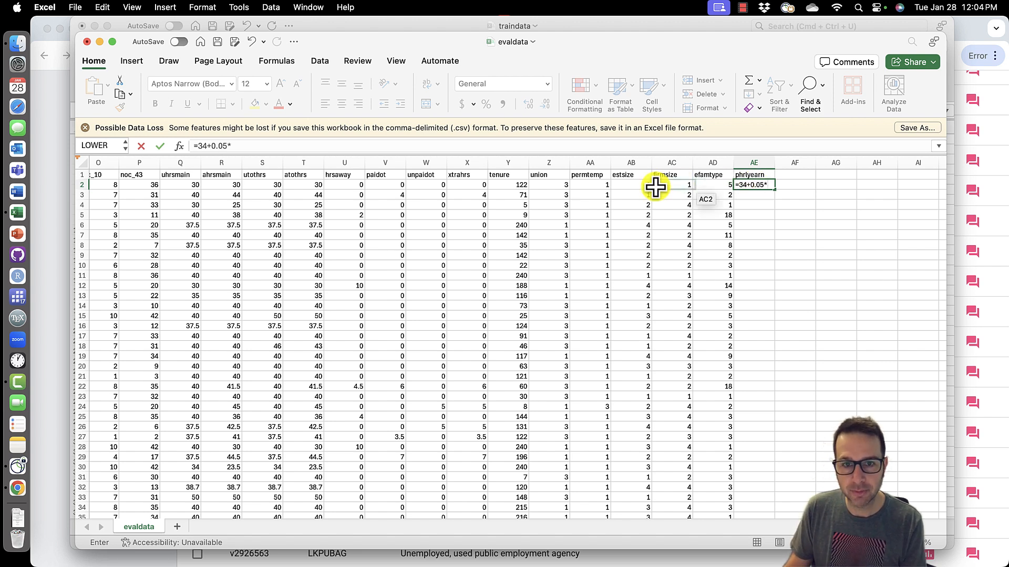
pyautogui.click(525, 187)
pyautogui.write('-5*')
pyautogui.hscroll(-10, 525, 187)
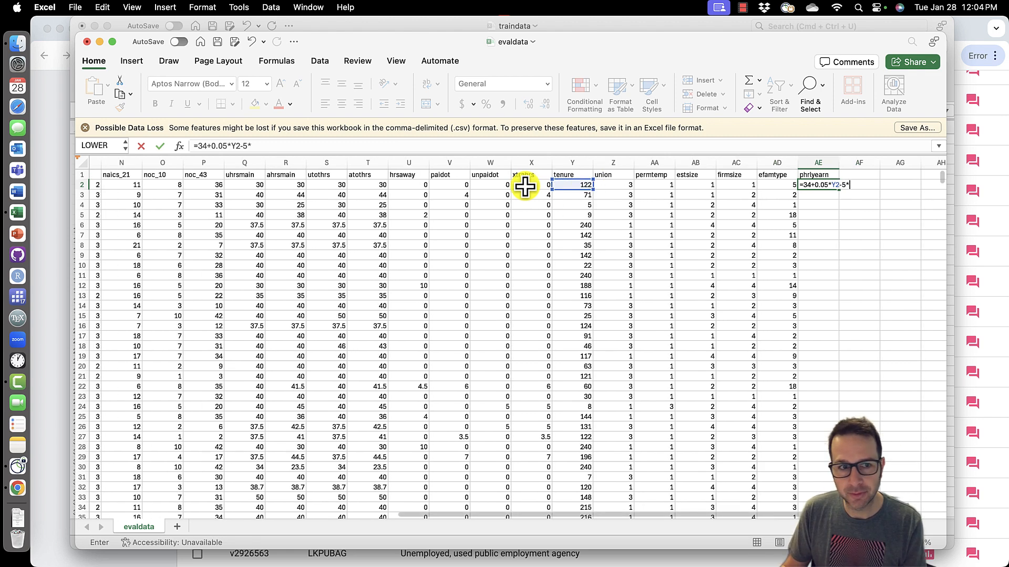
pyautogui.click(400, 187)
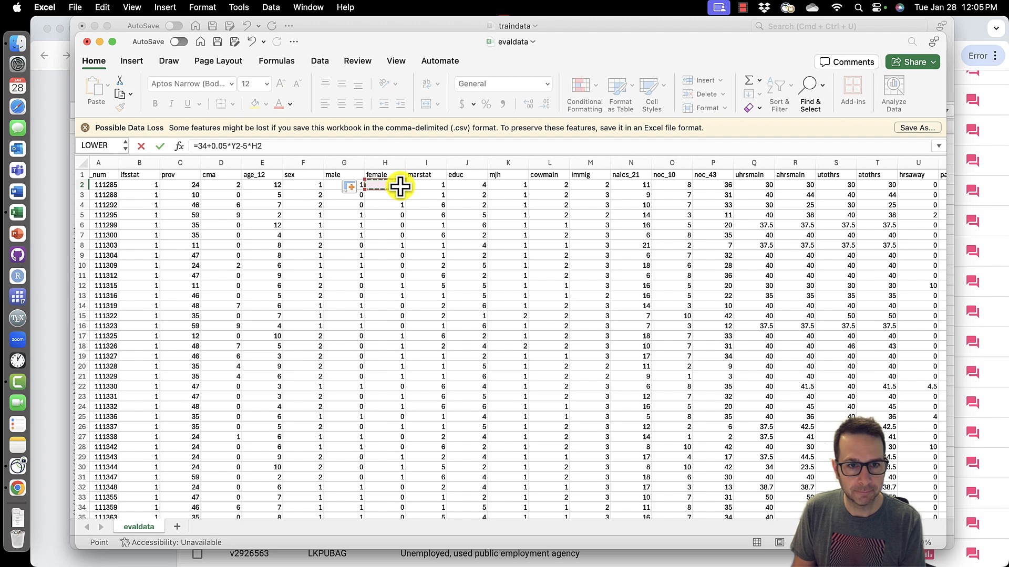
pyautogui.press('Return')
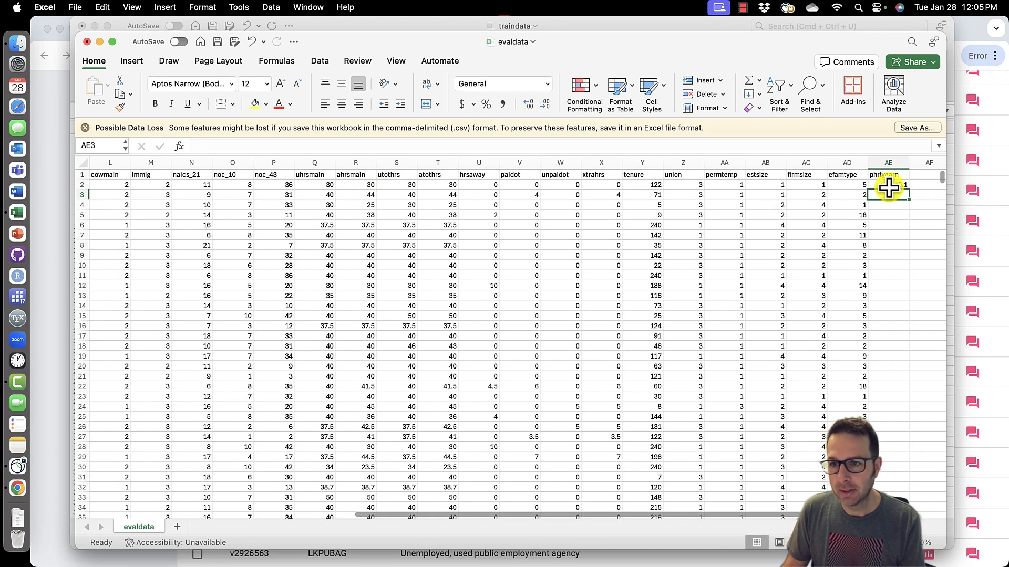
pyautogui.click(888, 186)
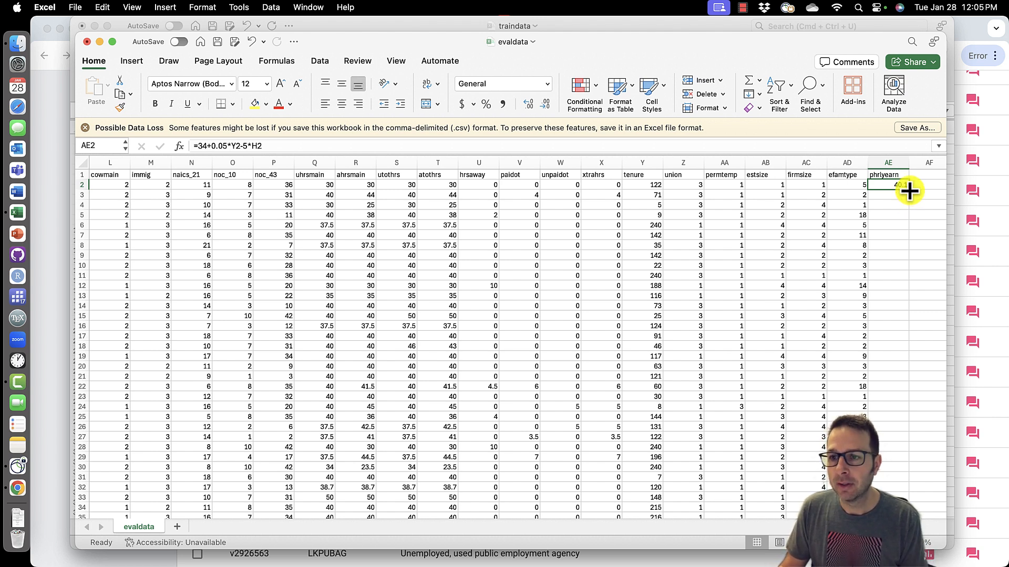
pyautogui.doubleClick(909, 189)
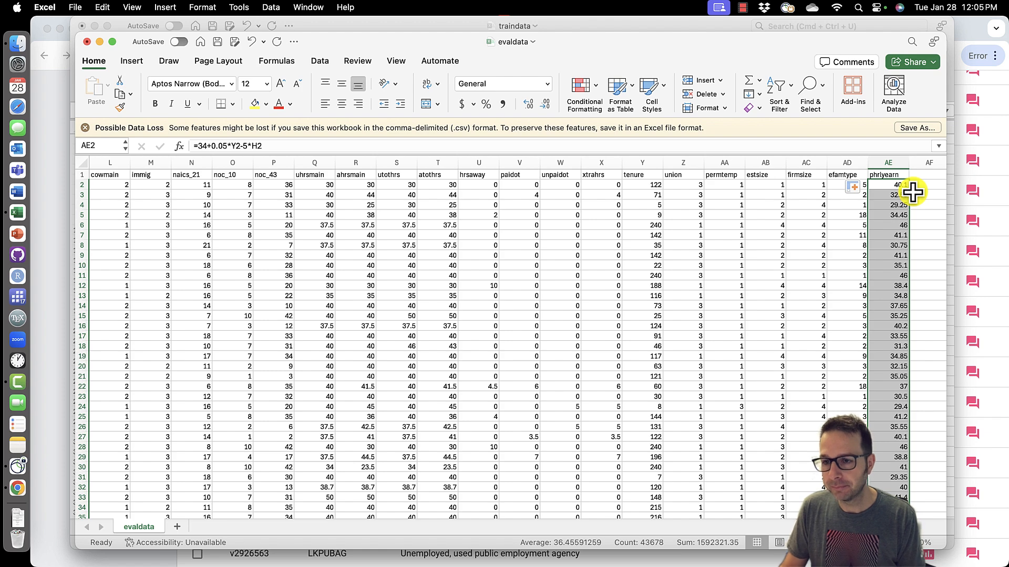
# - Convert the phrlyearn prediction column to fixed values by copying it and pasting values over itself
pyautogui.scroll(-9, 897, 283)
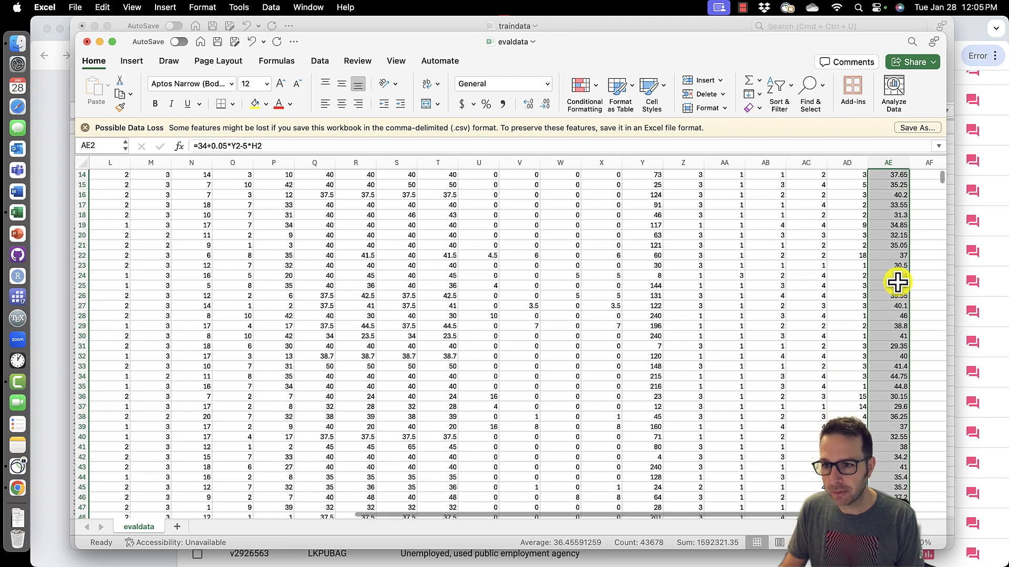
pyautogui.scroll(9, 898, 283)
pyautogui.click(895, 214)
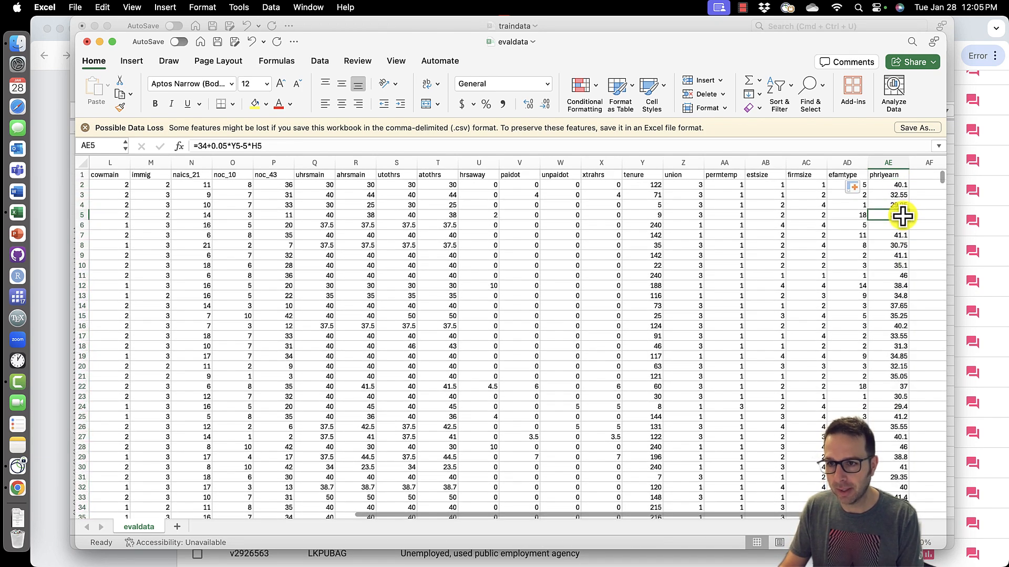
pyautogui.click(890, 162)
pyautogui.rightClick(891, 163)
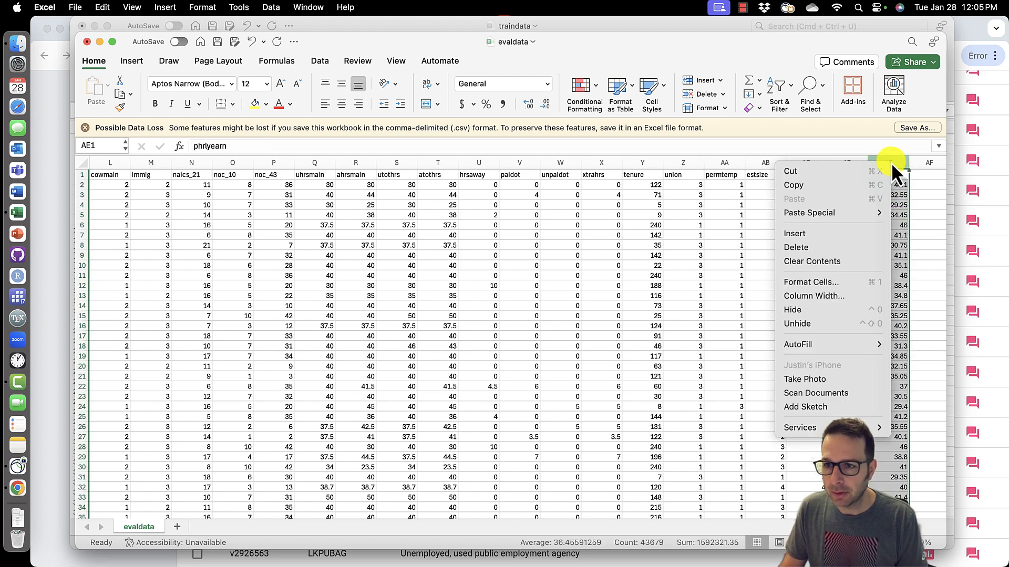
pyautogui.click(859, 184)
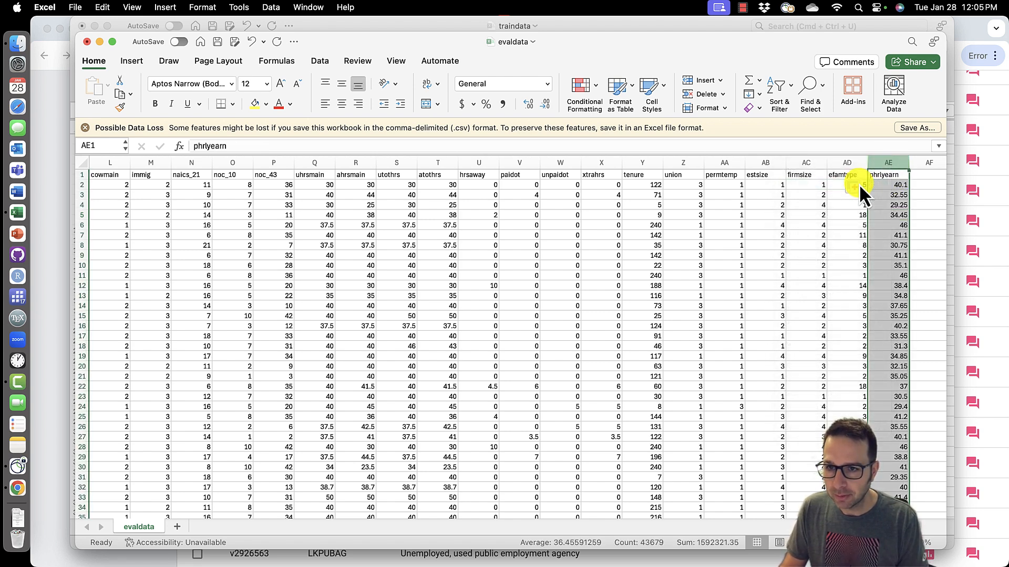
pyautogui.rightClick(896, 163)
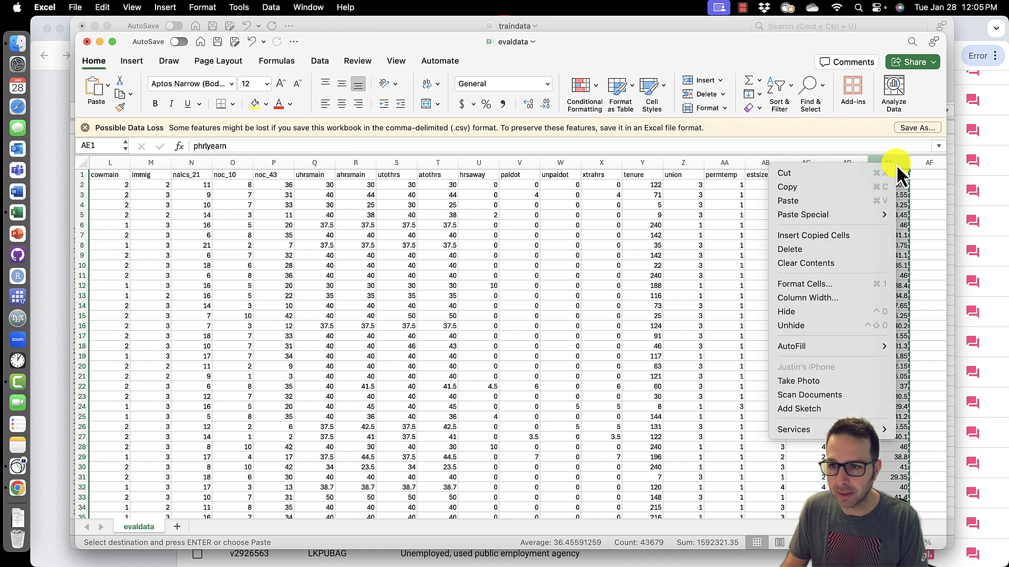
pyautogui.moveTo(856, 216)
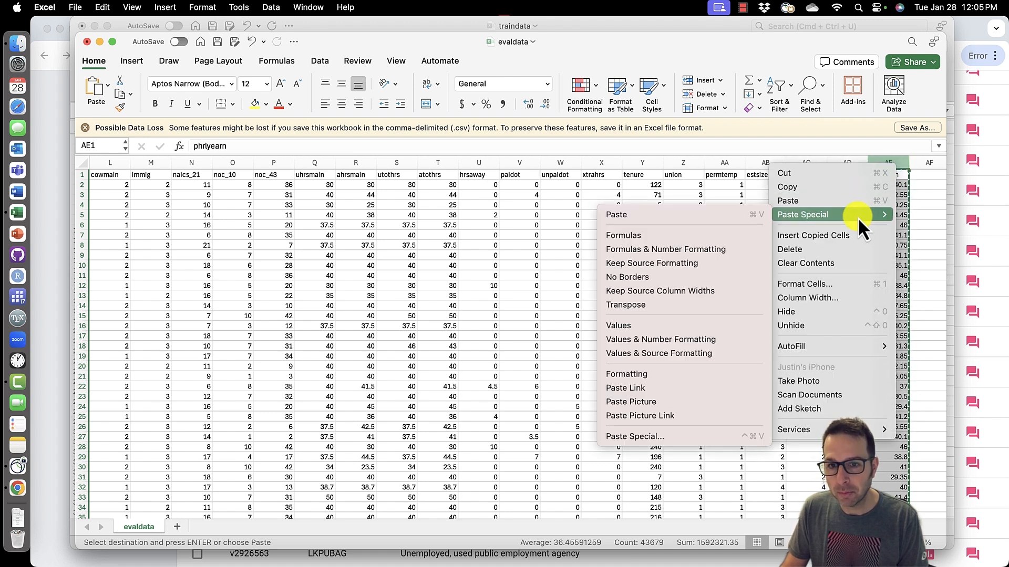
pyautogui.click(714, 325)
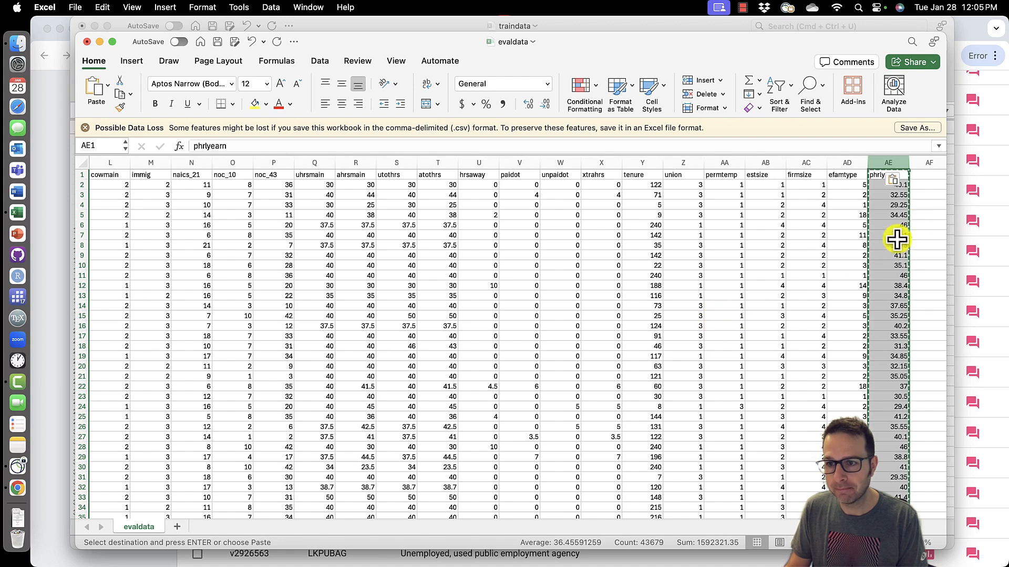
pyautogui.click(923, 217)
pyautogui.click(878, 187)
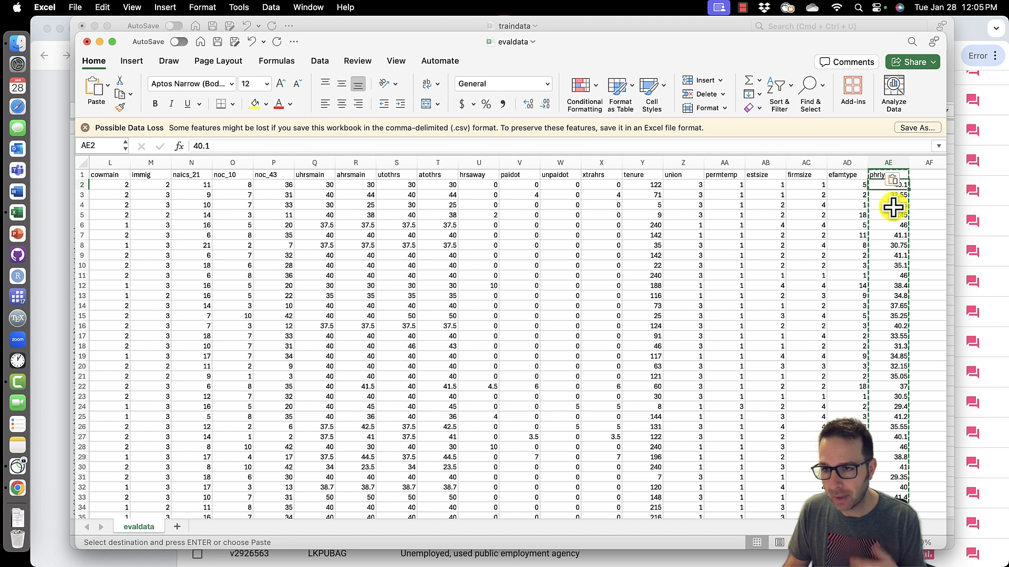
pyautogui.click(899, 197)
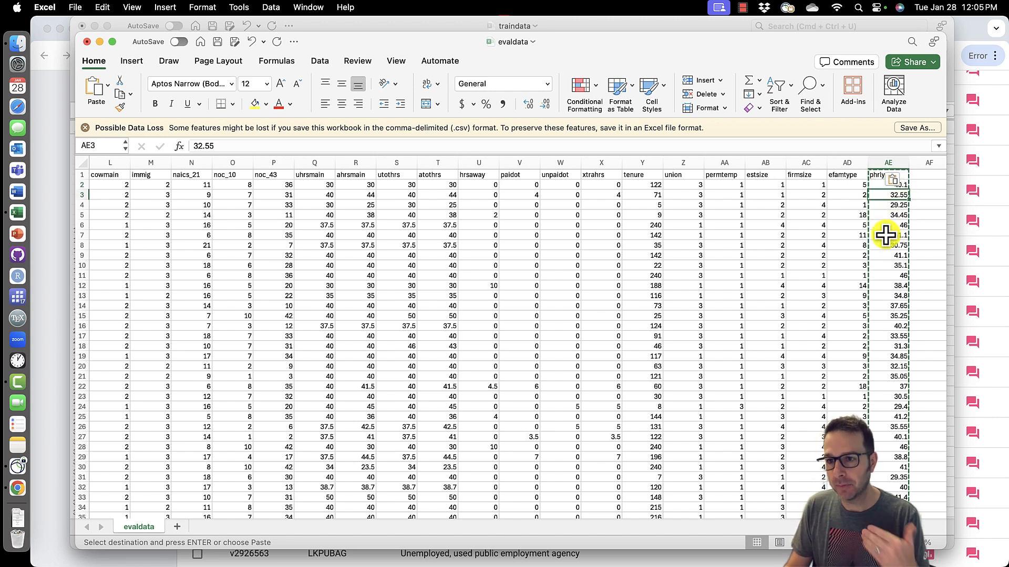
pyautogui.click(928, 186)
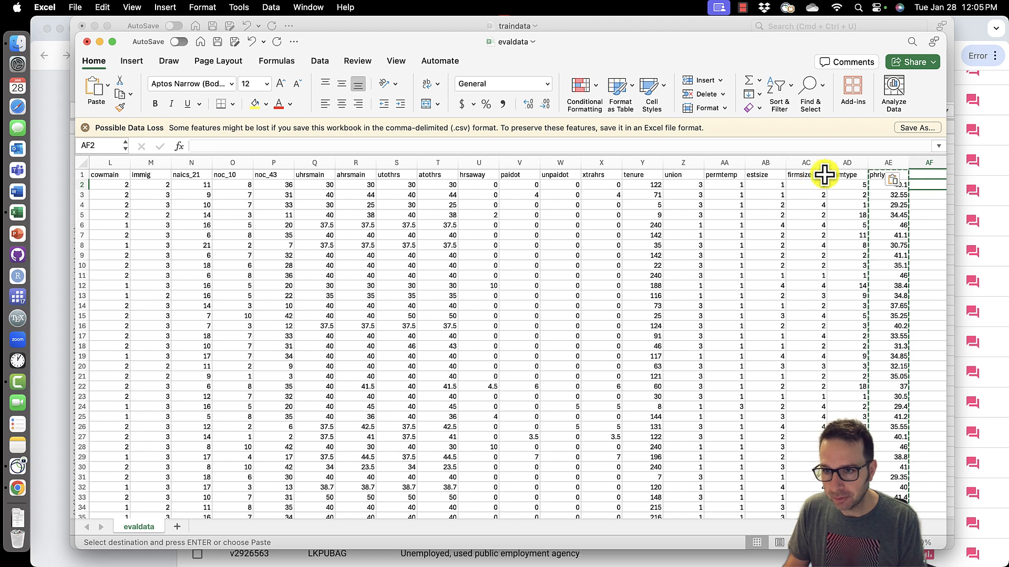
# - Delete columns B through AD so only rec_num and phrlyearn remain
pyautogui.click(849, 214)
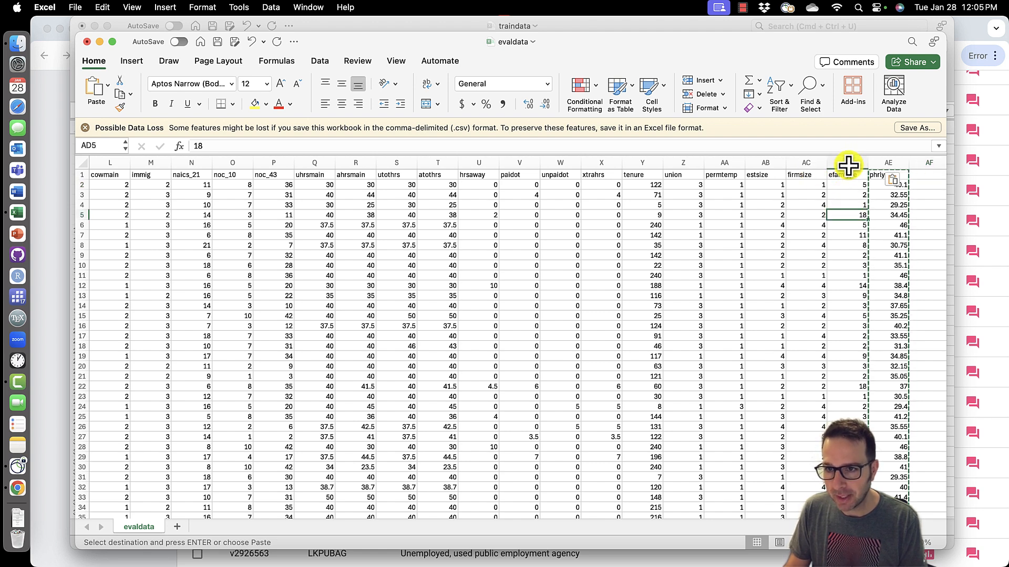
pyautogui.moveTo(847, 159); pyautogui.dragTo(165, 164)
pyautogui.rightClick(164, 164)
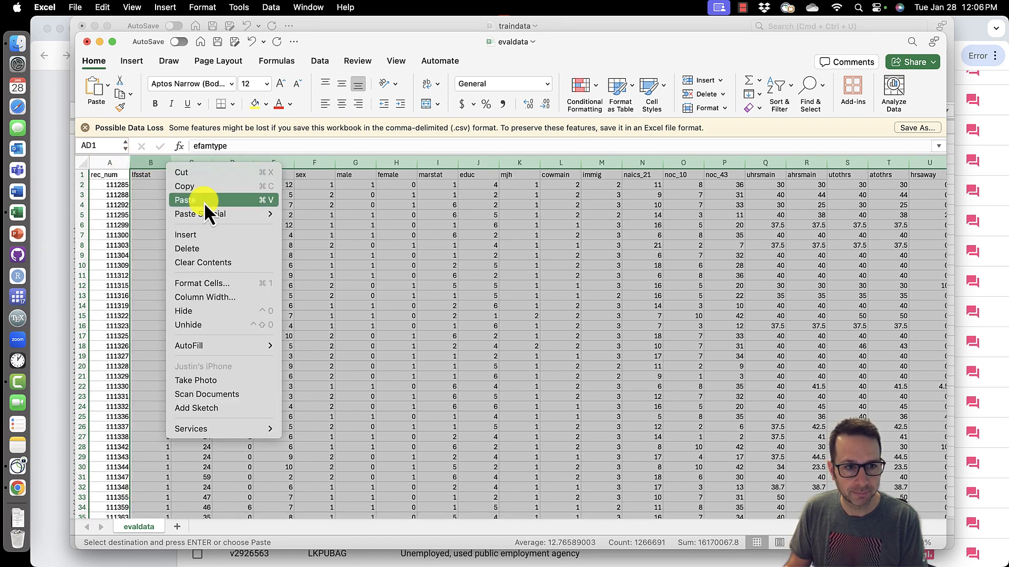
pyautogui.click(218, 255)
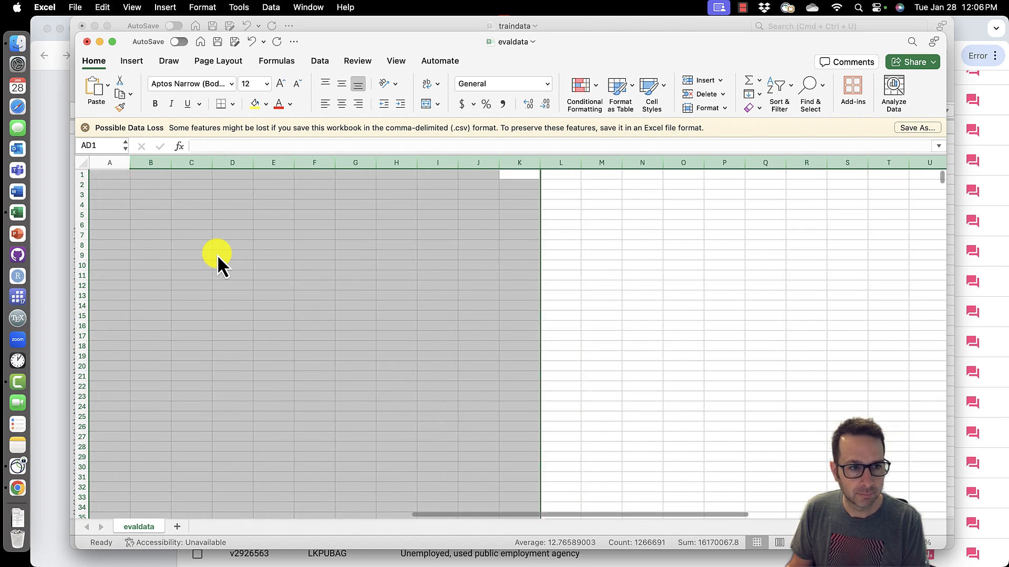
pyautogui.hscroll(-15, 222, 253)
pyautogui.click(228, 253)
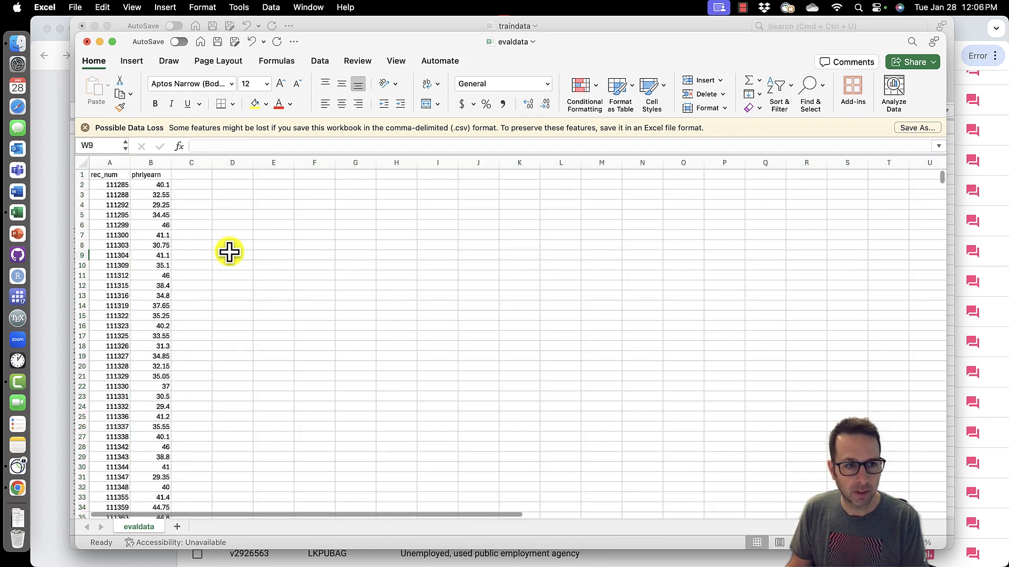
pyautogui.click(110, 166)
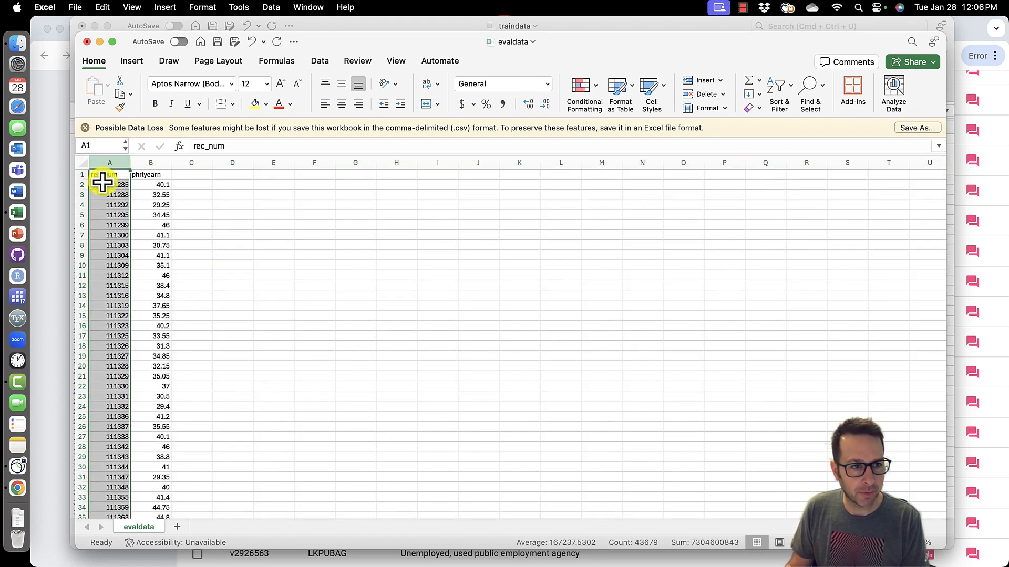
pyautogui.click(144, 165)
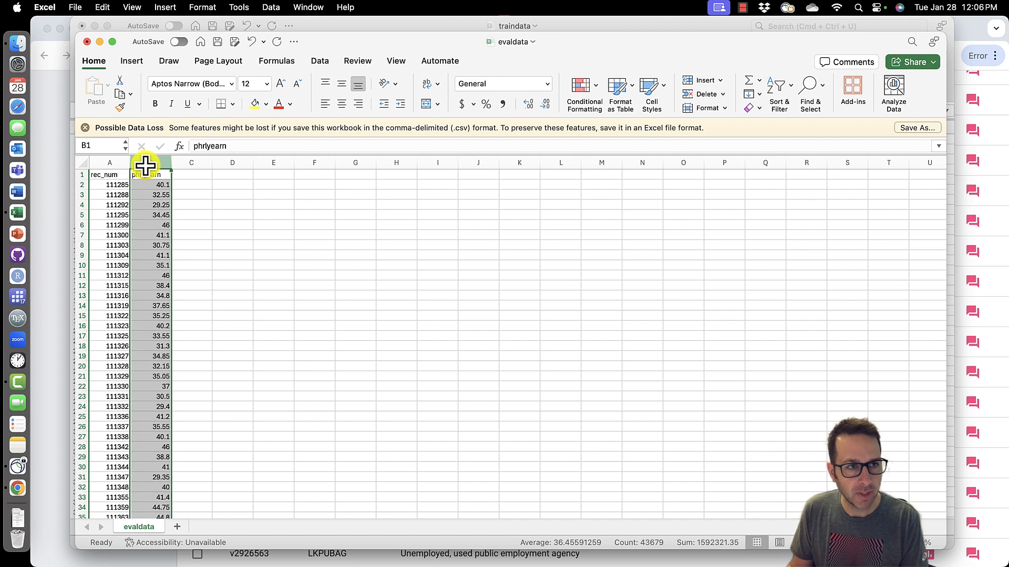
# - Save the sheet as thedeadweightlosses.csv in the econcomp folder in CSV format
pyautogui.click(77, 7)
pyautogui.click(115, 116)
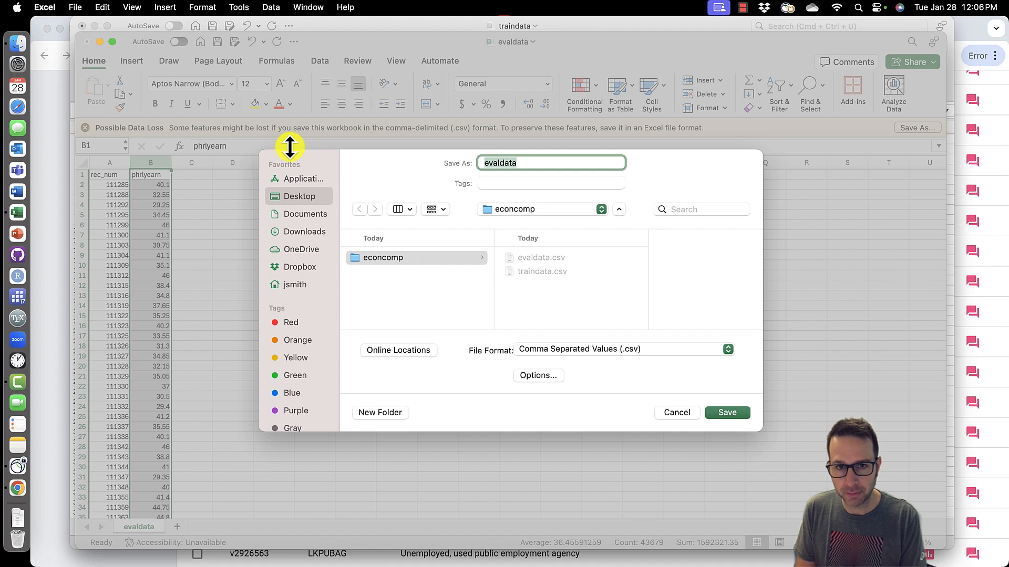
pyautogui.write('thedead')
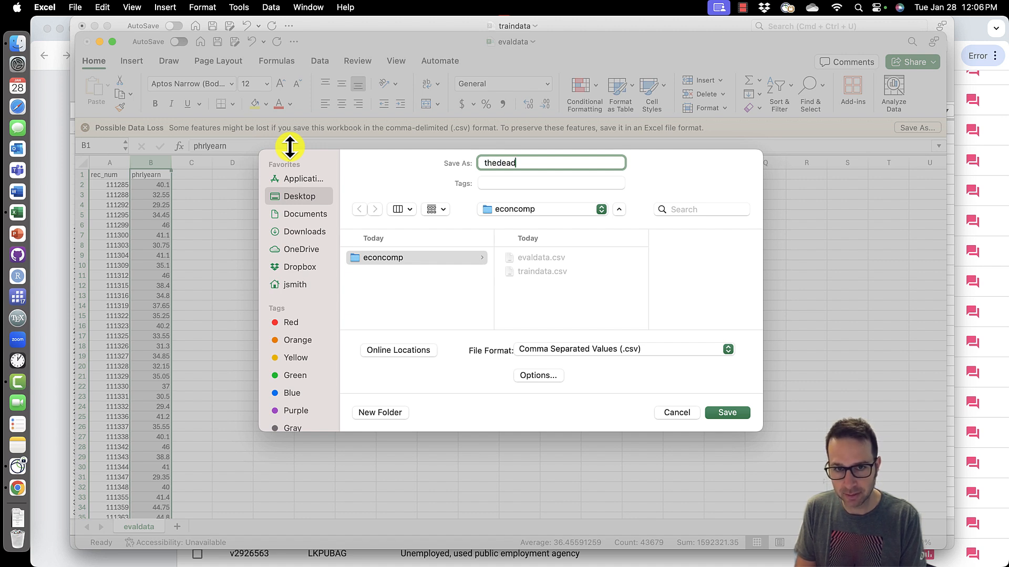
pyautogui.write('weightlosses')
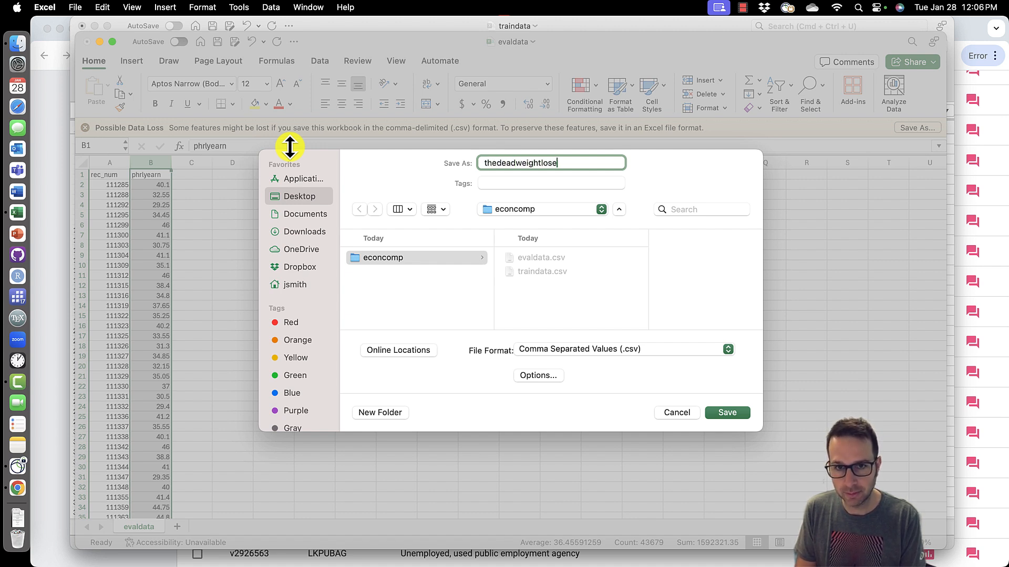
pyautogui.write('.csv')
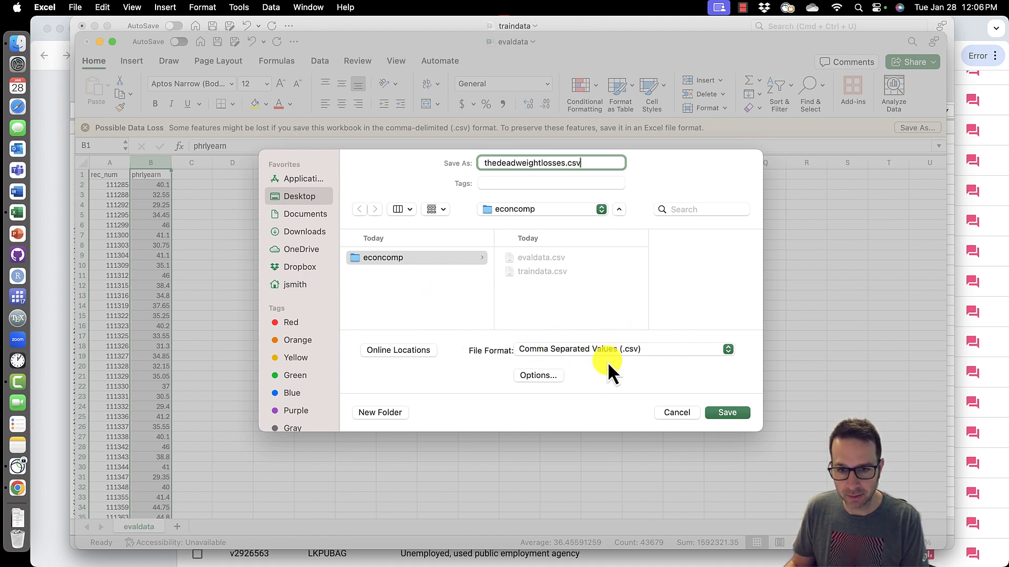
pyautogui.click(737, 415)
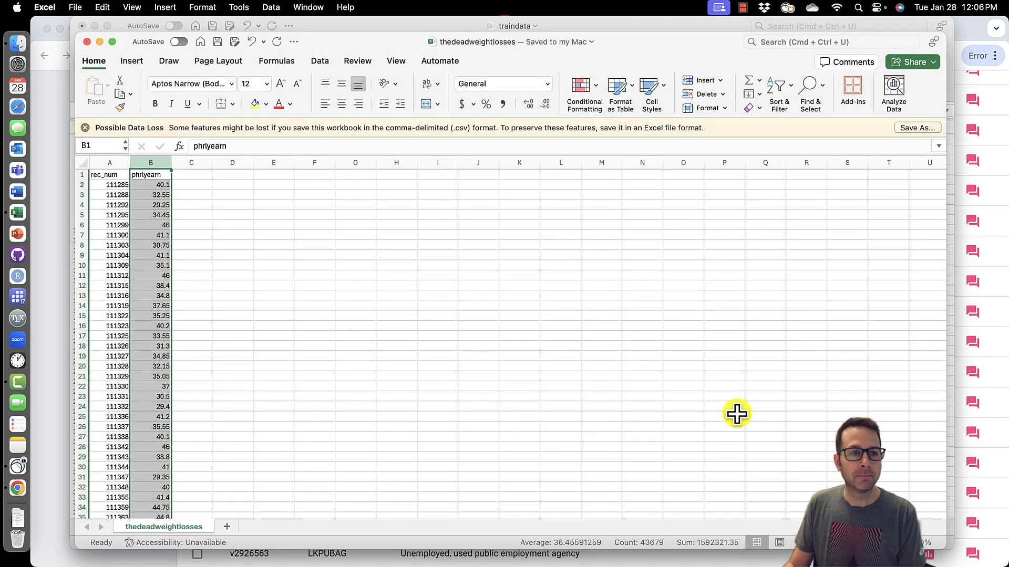
# - Switch to the browser, go back to the competition page and open the link to the submission form
pyautogui.hotkey('ctrl', 'Up')
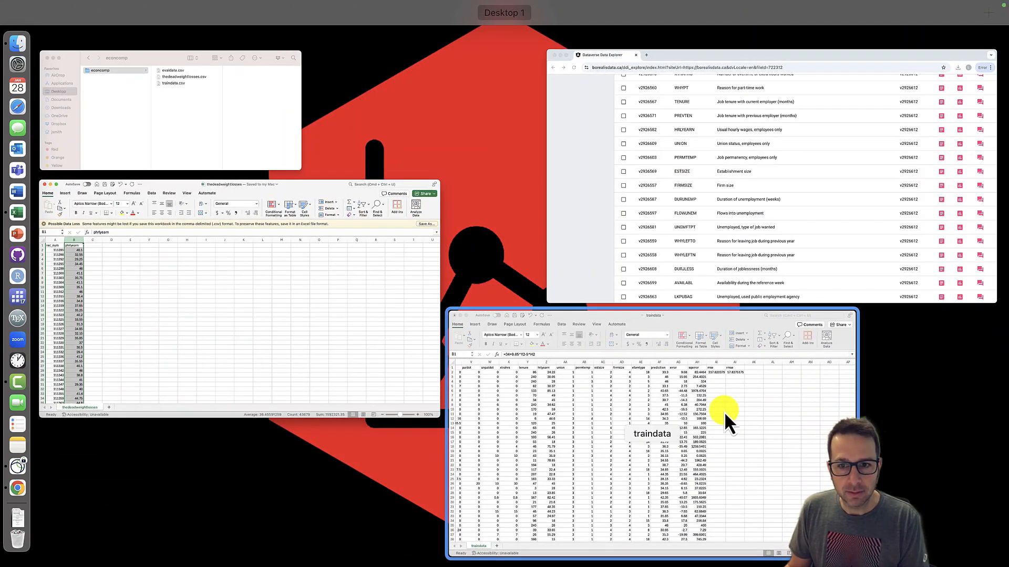
pyautogui.click(631, 198)
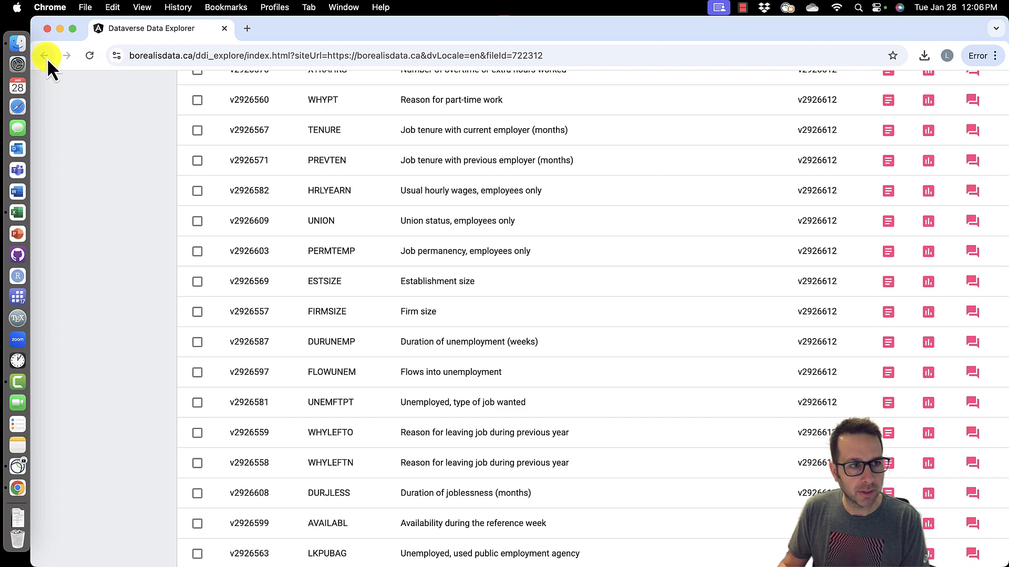
pyautogui.click(47, 58)
pyautogui.scroll(-5, 511, 370)
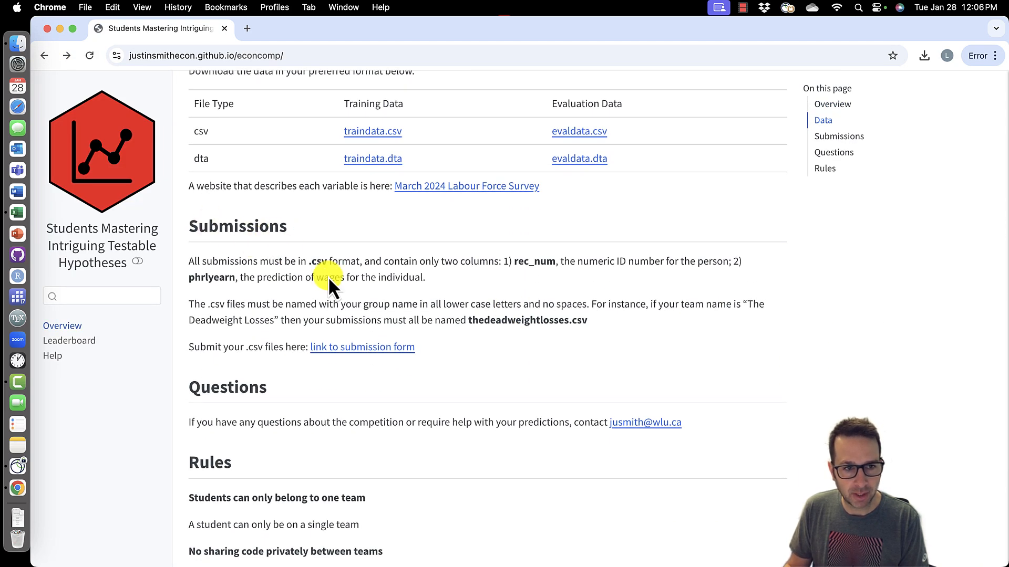
pyautogui.click(367, 359)
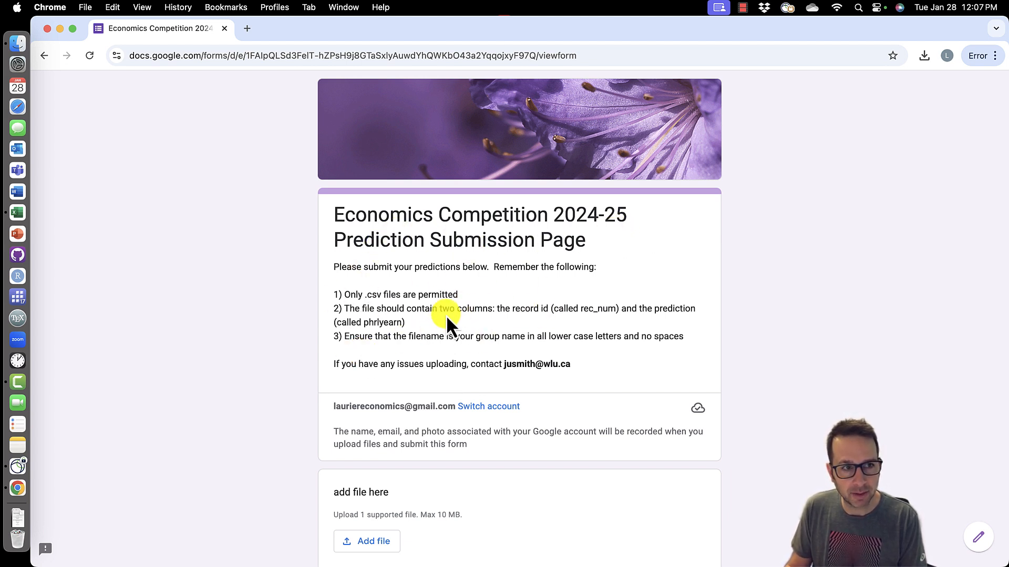
# - Upload thedeadweightlosses.csv as the form's file and submit the form
pyautogui.scroll(-1, 447, 315)
pyautogui.scroll(-2, 448, 315)
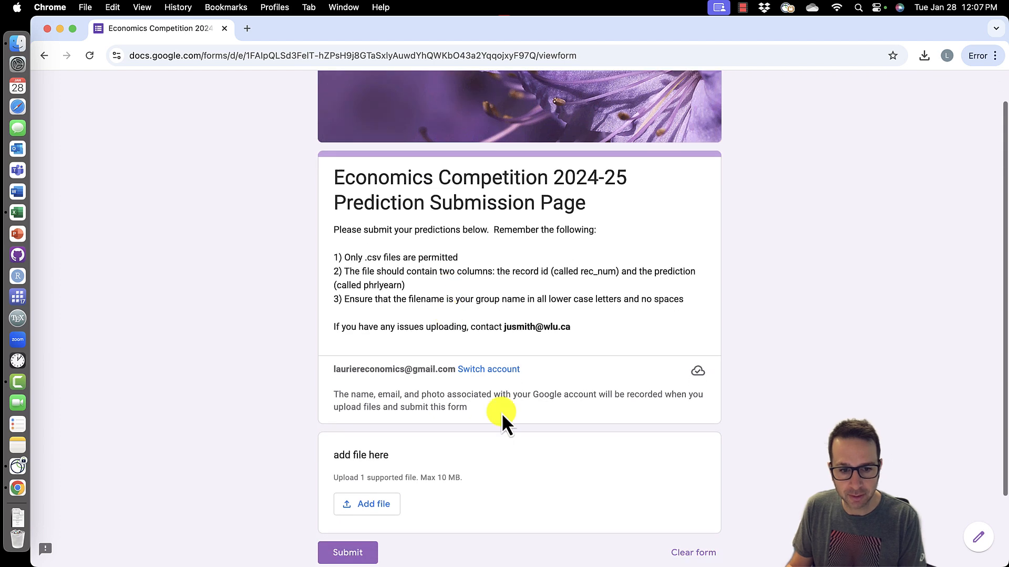
pyautogui.click(374, 506)
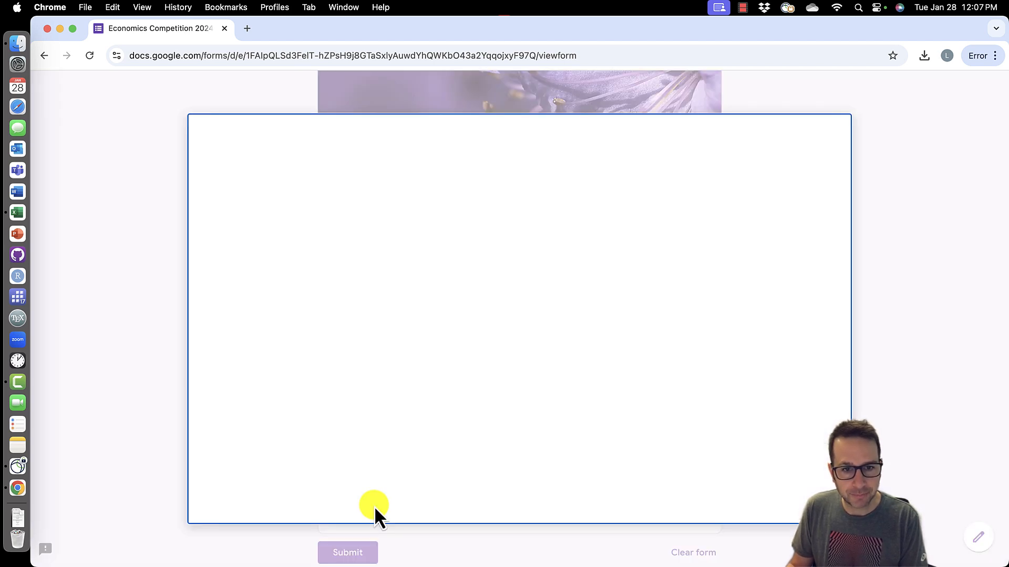
pyautogui.click(514, 423)
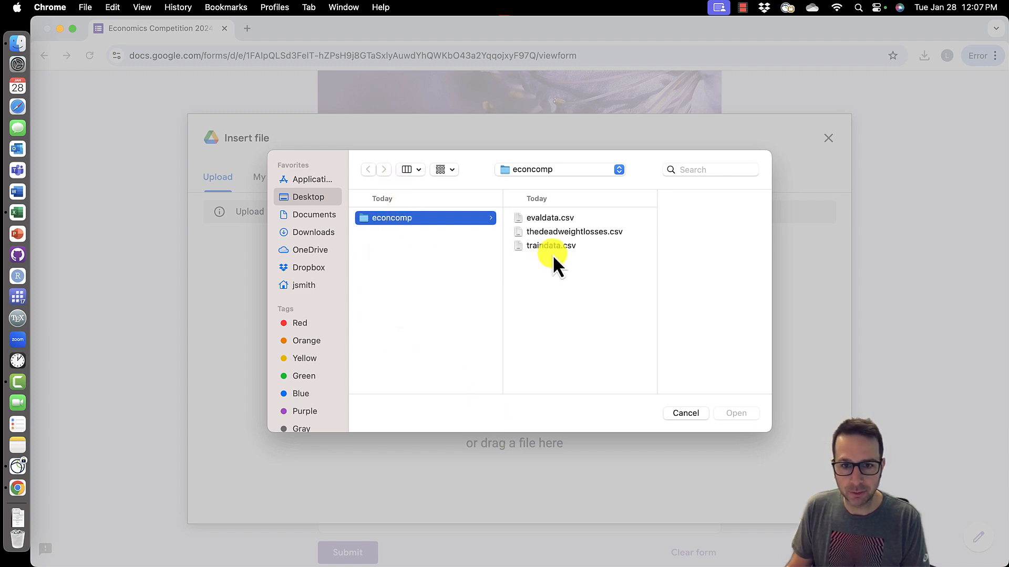
pyautogui.click(559, 233)
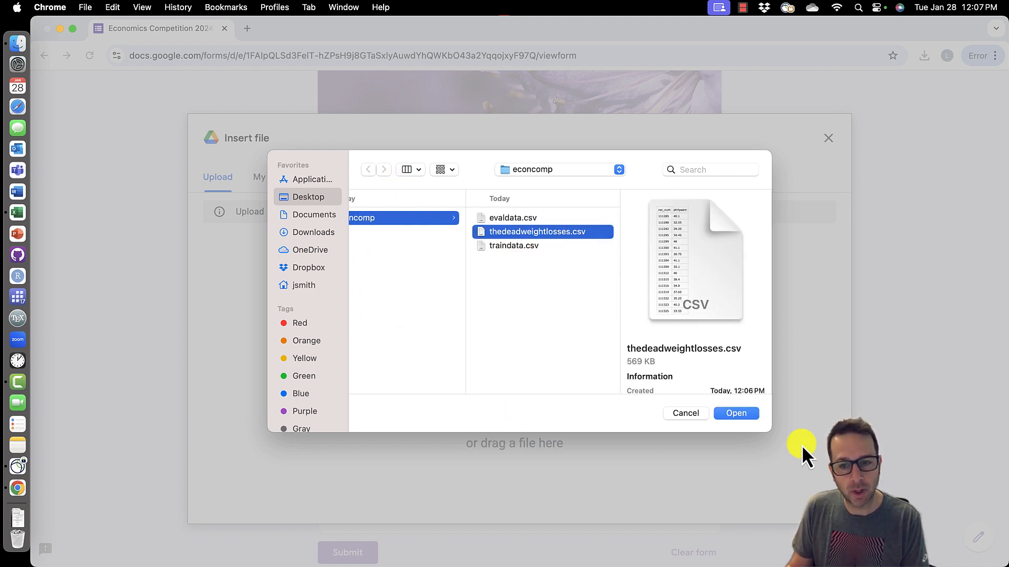
pyautogui.click(736, 413)
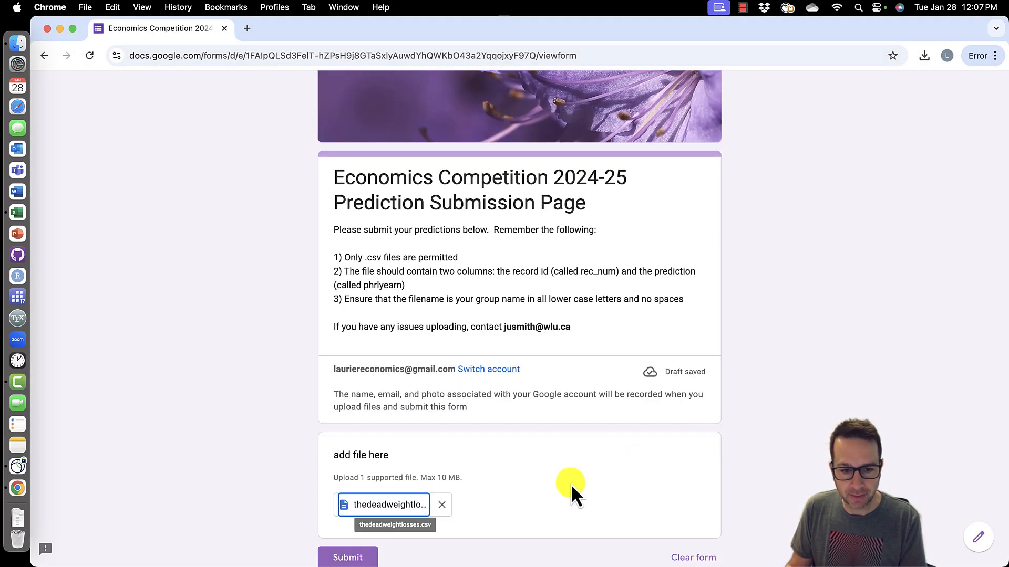
pyautogui.scroll(-2, 463, 481)
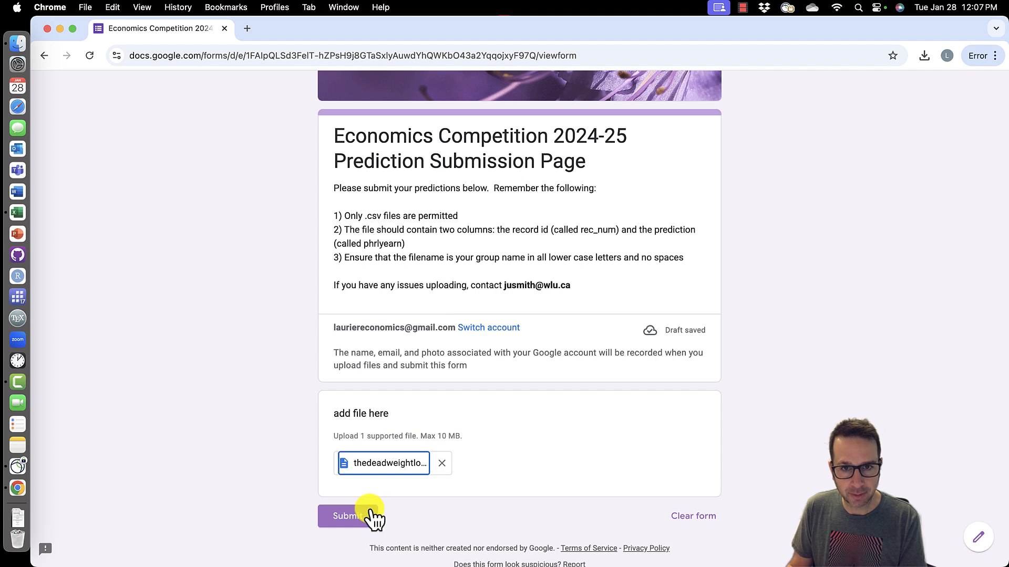
pyautogui.click(352, 518)
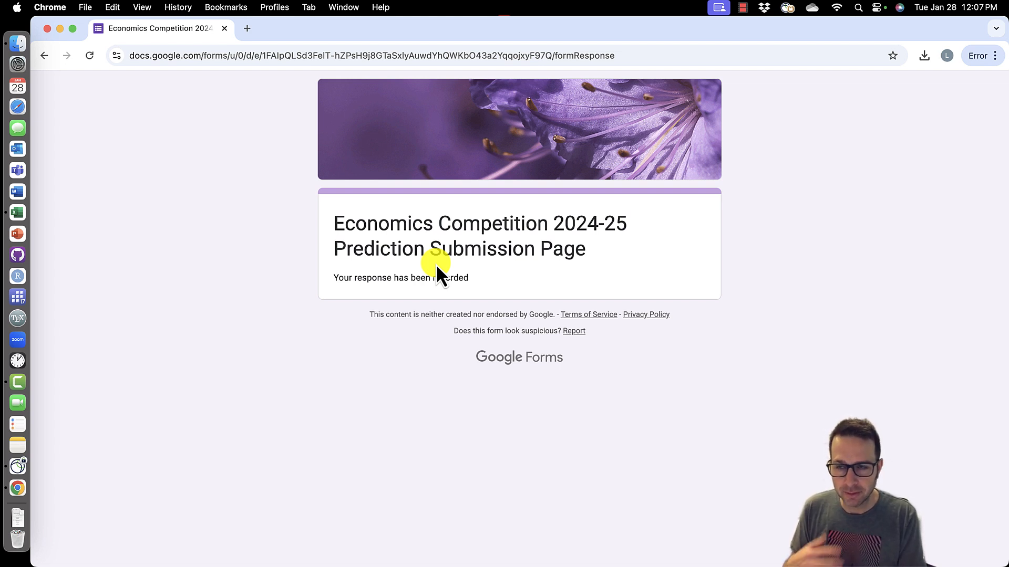
# - Return in the browser to the competition page's submission instructions
pyautogui.hotkey('ctrl', 'Up')
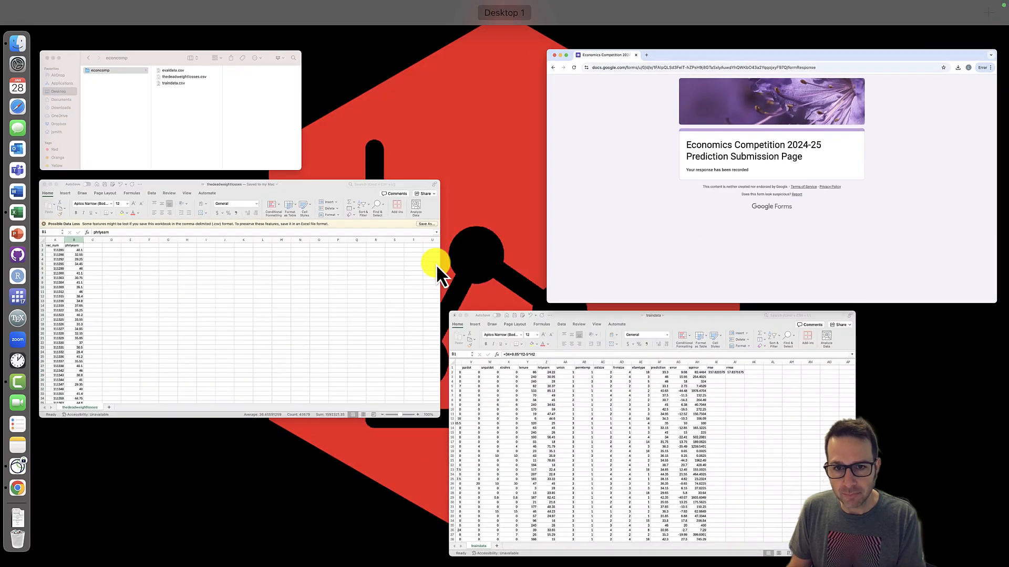
pyautogui.click(657, 145)
pyautogui.click(46, 56)
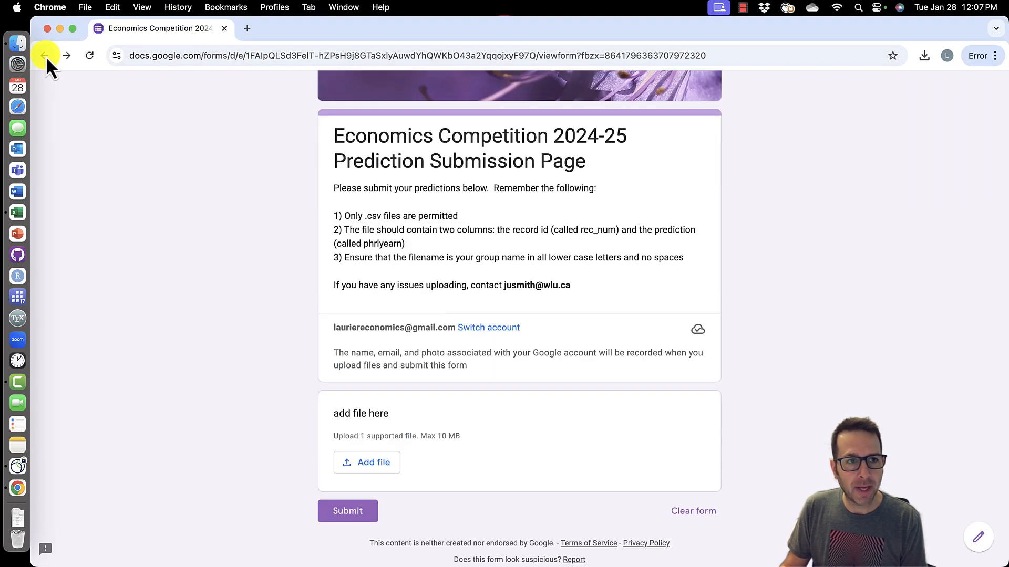
pyautogui.click(46, 55)
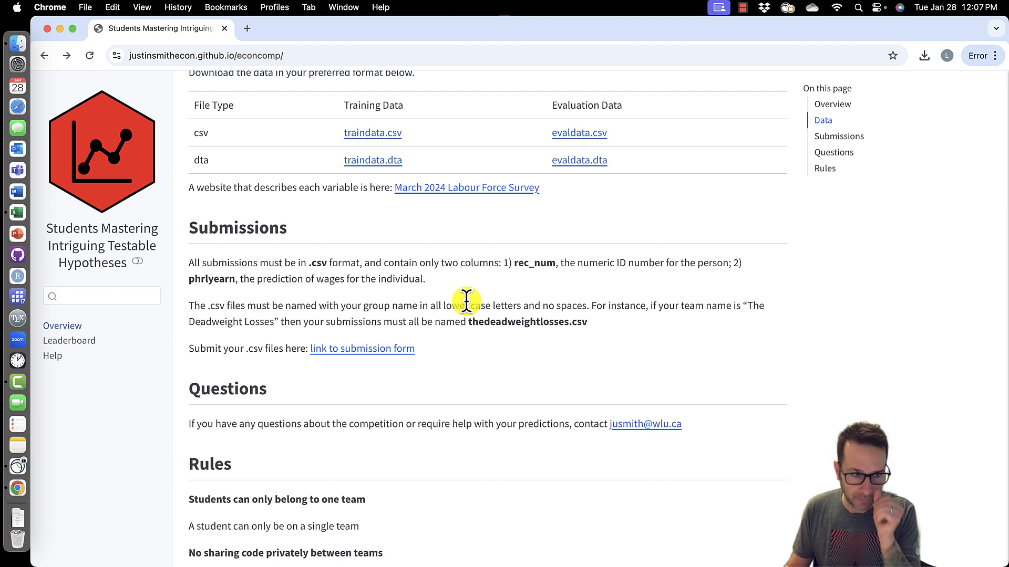
# - Open the competition's Leaderboard page and examine its last-updated date and the team's latest submission date
pyautogui.click(87, 342)
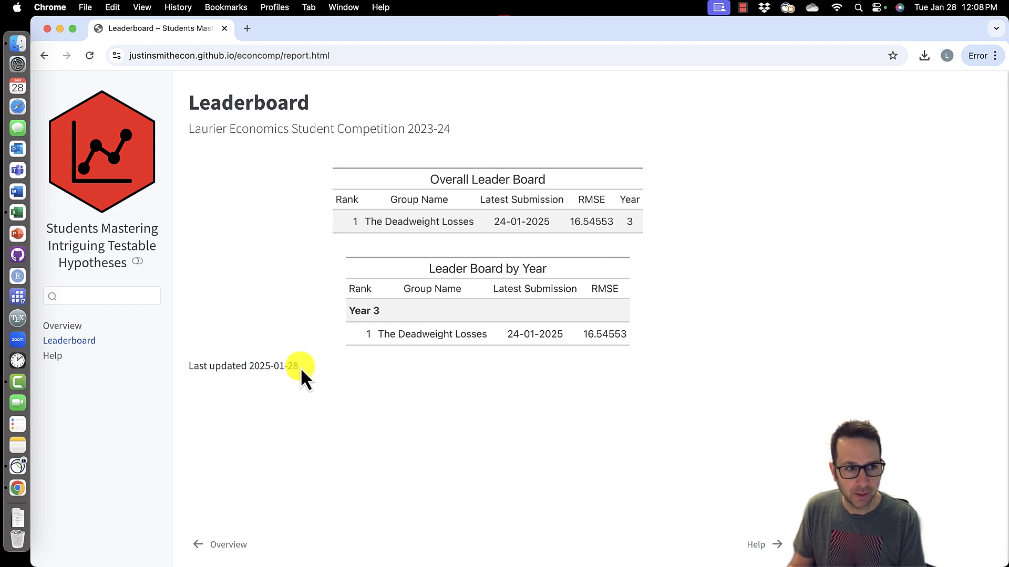
pyautogui.moveTo(298, 368); pyautogui.dragTo(250, 366)
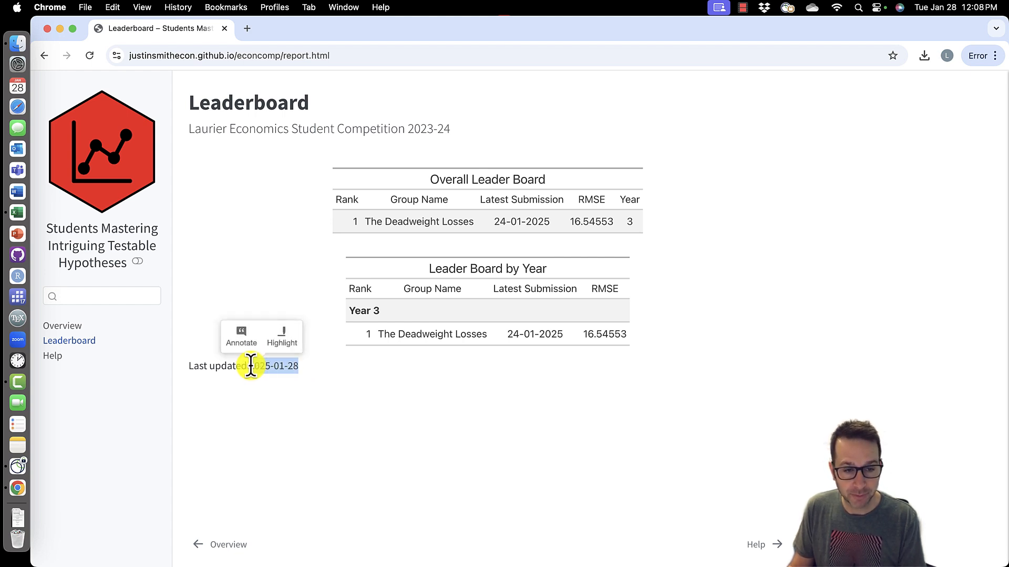
pyautogui.click(377, 393)
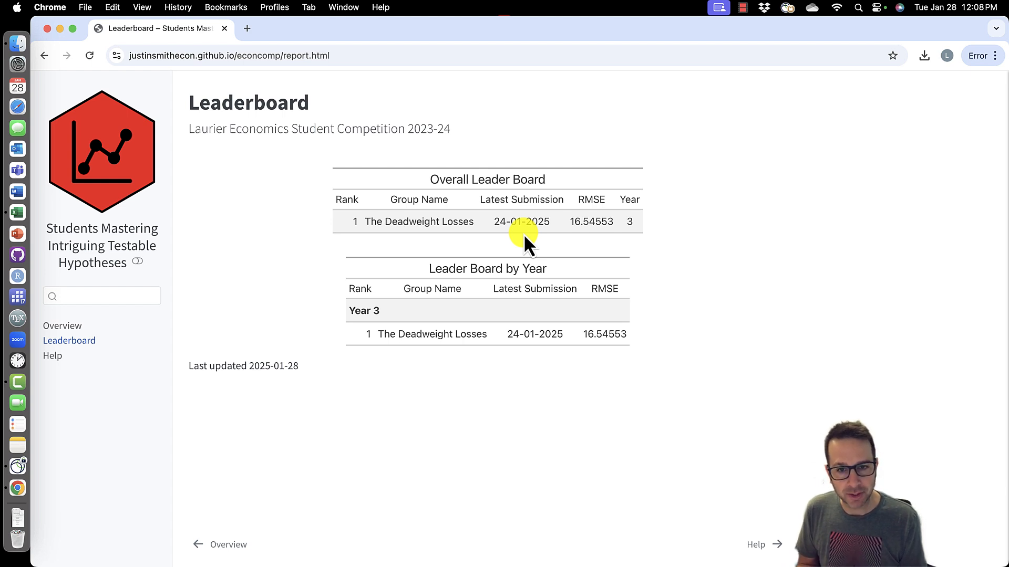
pyautogui.moveTo(494, 221); pyautogui.dragTo(556, 222)
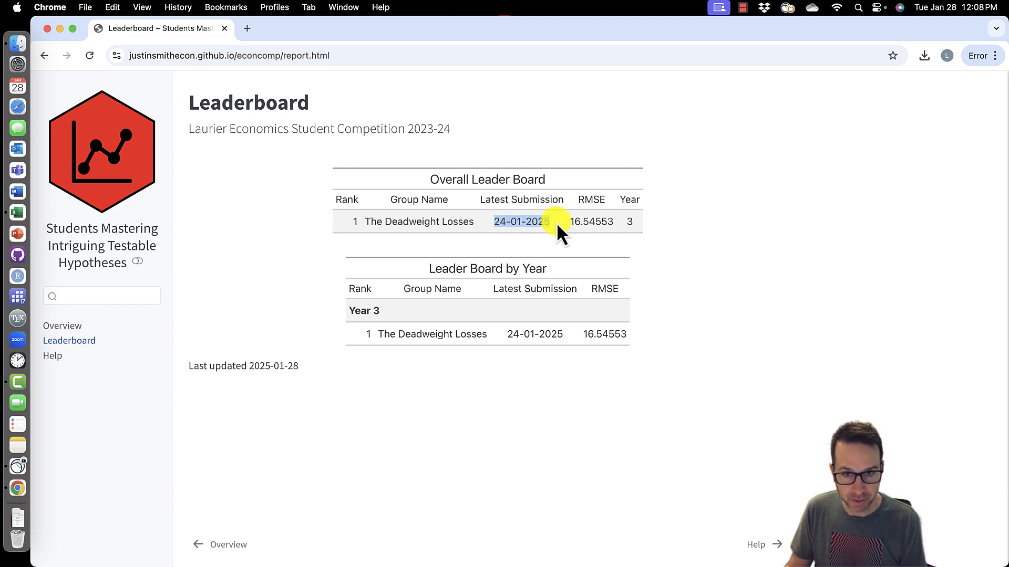
pyautogui.click(466, 395)
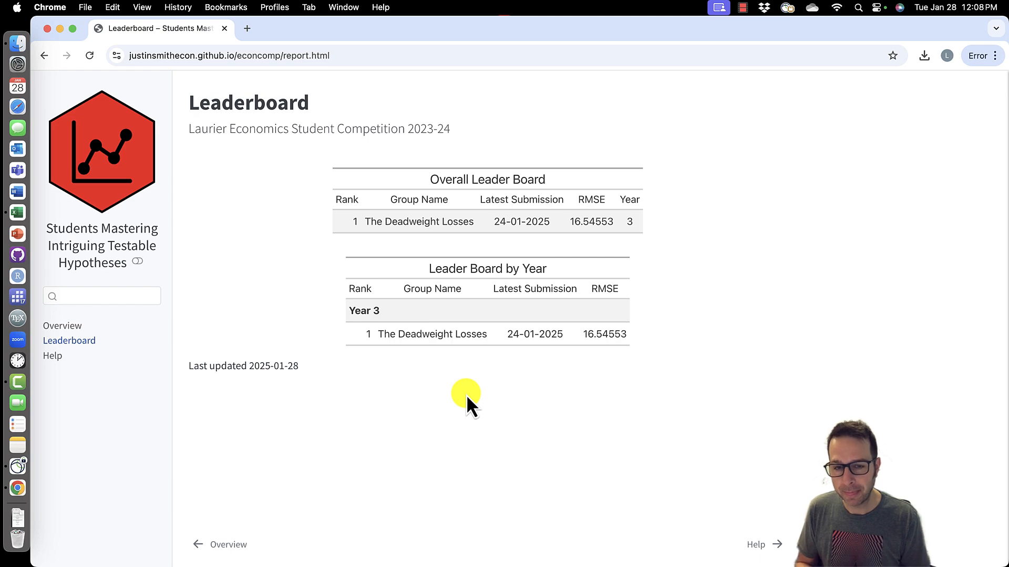
# - Switch to the submission spreadsheet and inspect the rec_num and phrlyearn columns and their cells
pyautogui.hotkey('ctrl', 'Up')
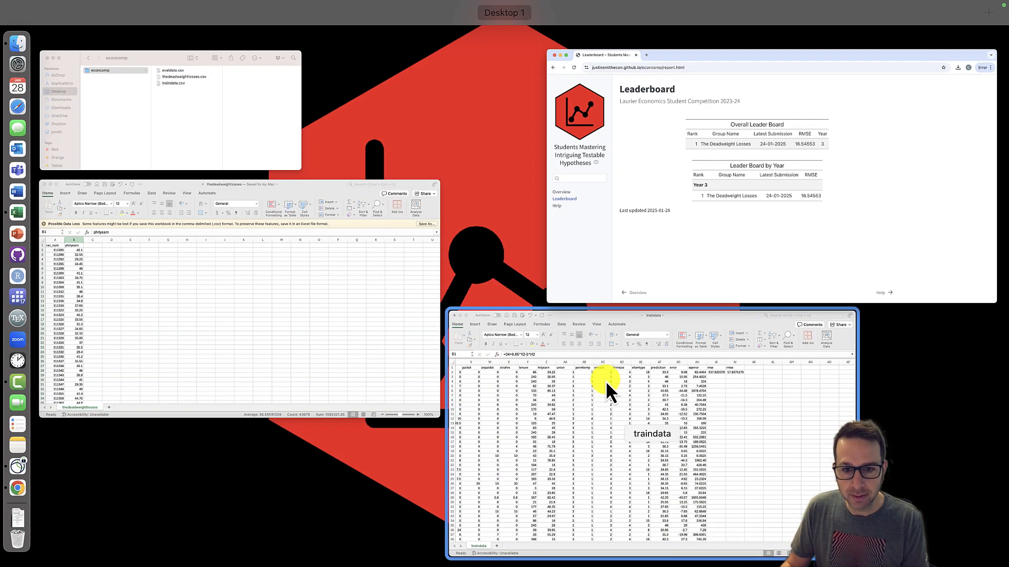
pyautogui.click(161, 330)
pyautogui.click(105, 175)
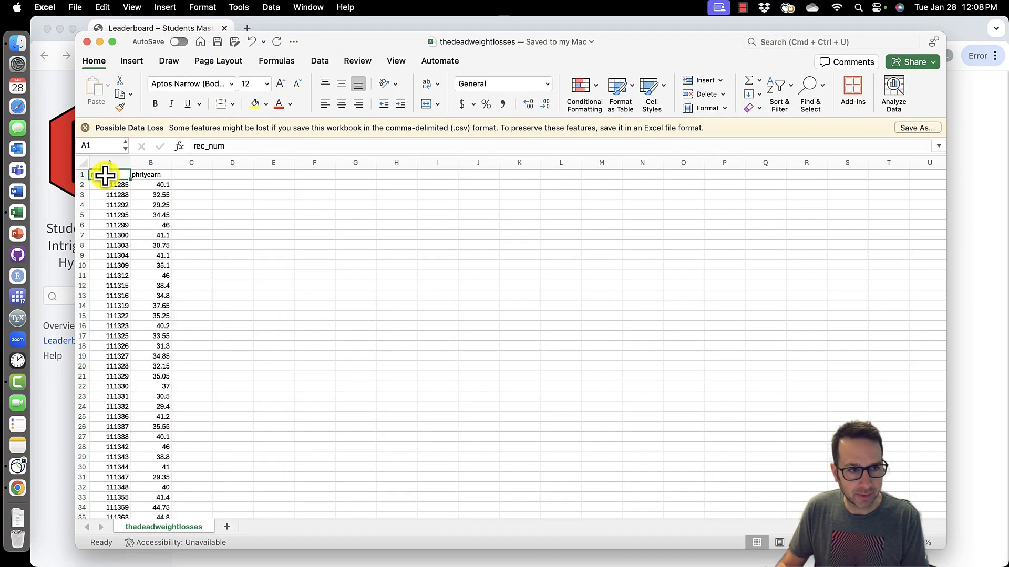
pyautogui.click(143, 176)
pyautogui.click(108, 174)
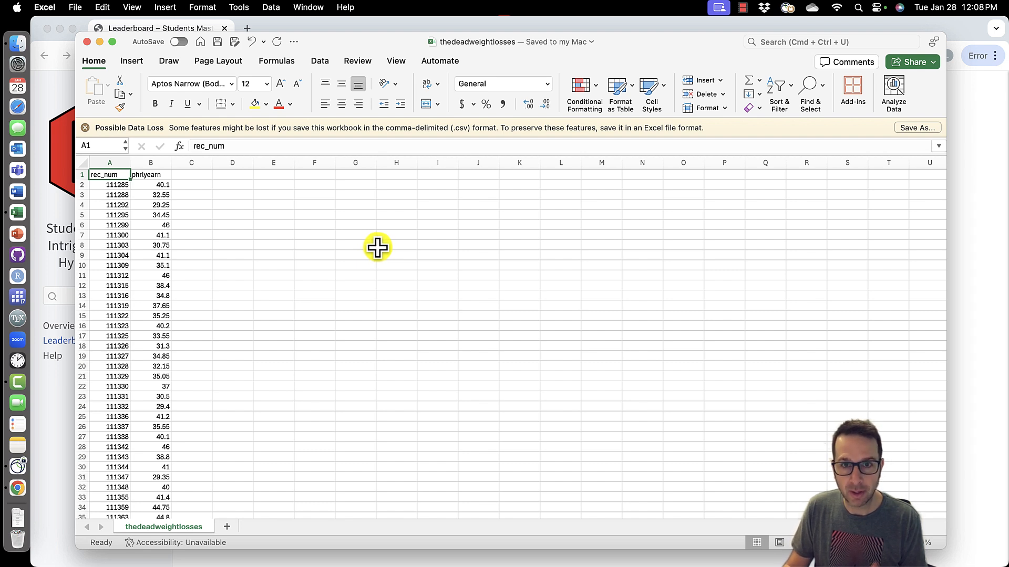
pyautogui.click(107, 184)
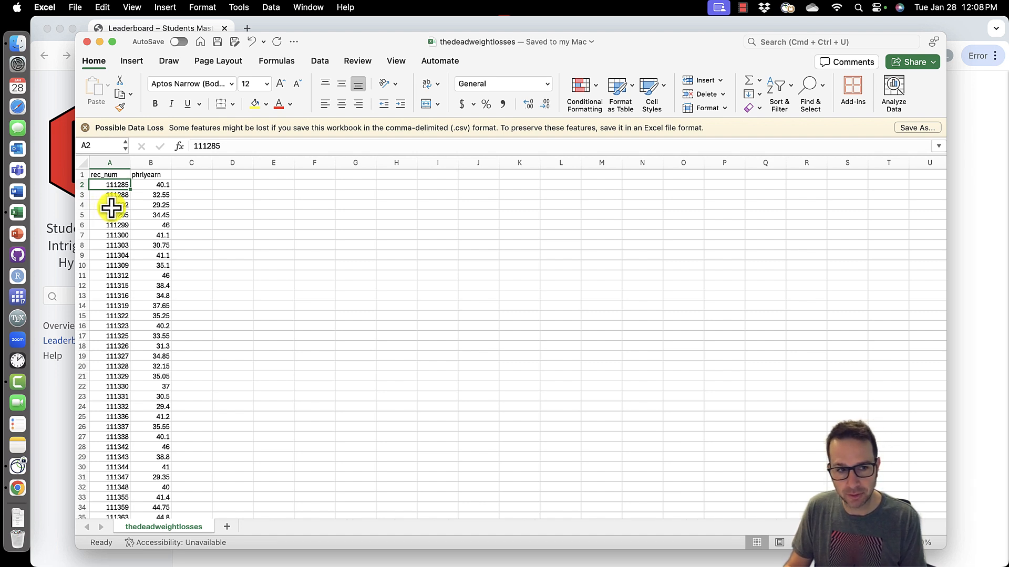
pyautogui.click(110, 215)
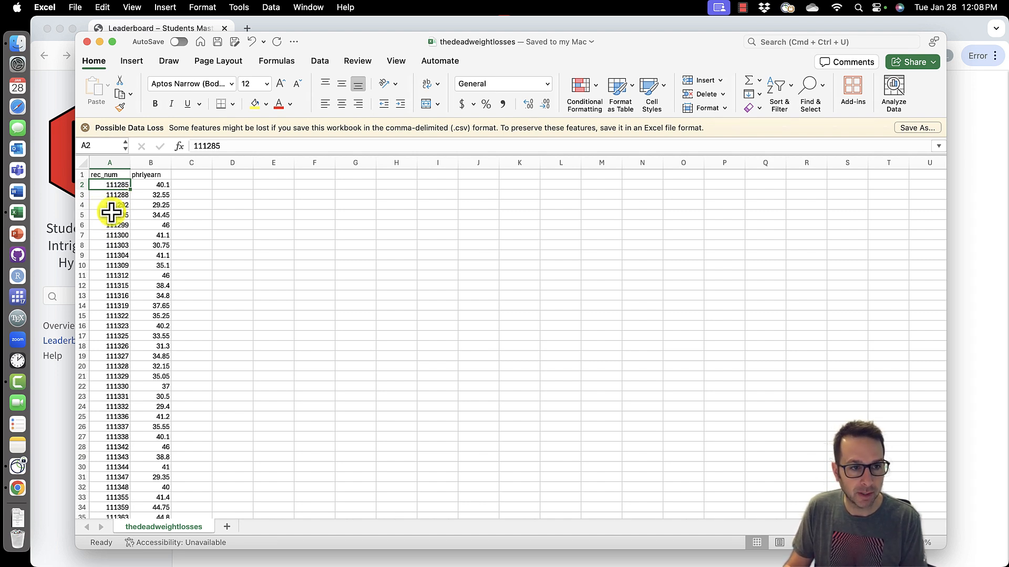
pyautogui.click(109, 162)
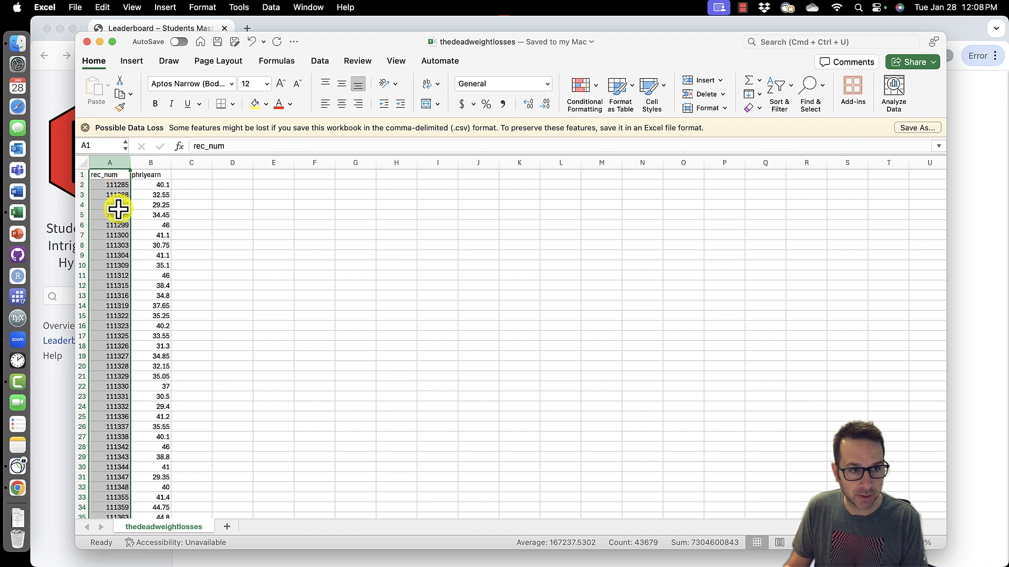
pyautogui.click(108, 185)
pyautogui.click(117, 195)
pyautogui.click(117, 204)
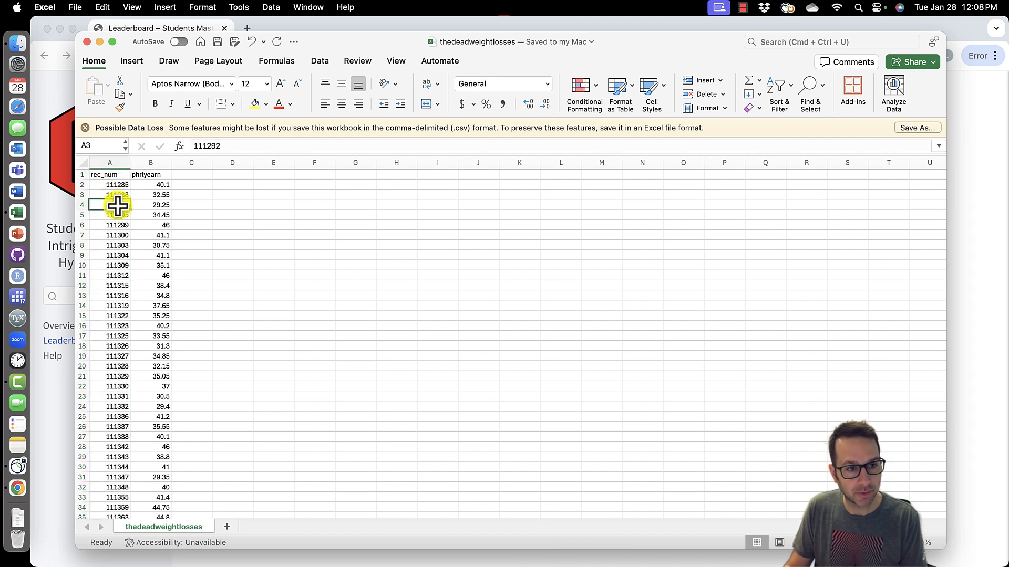
pyautogui.click(107, 184)
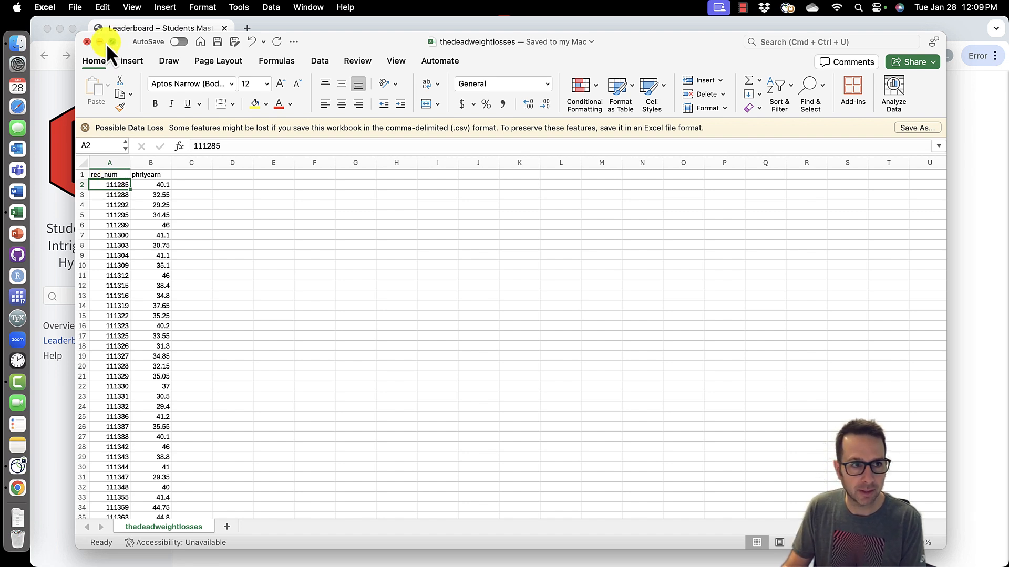
# - Return to the browser, go back to the competition page and scroll to the submissions rules
pyautogui.click(294, 28)
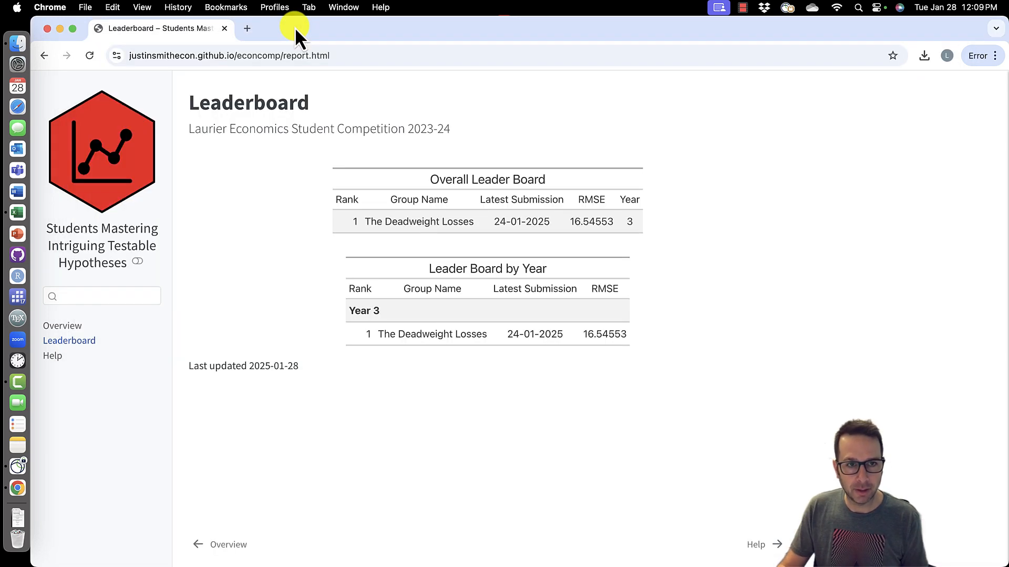
pyautogui.click(45, 55)
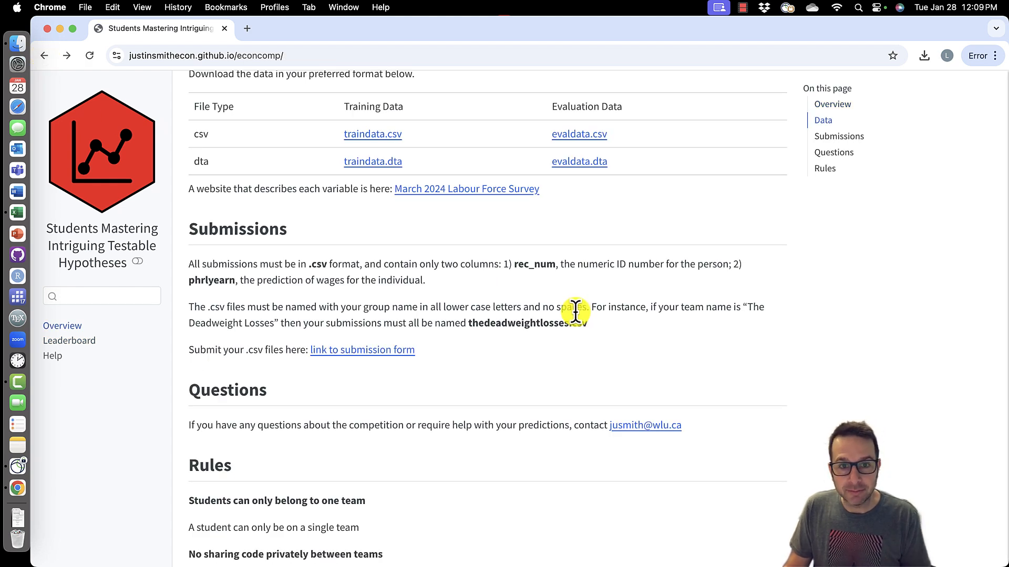
pyautogui.scroll(-5, 424, 343)
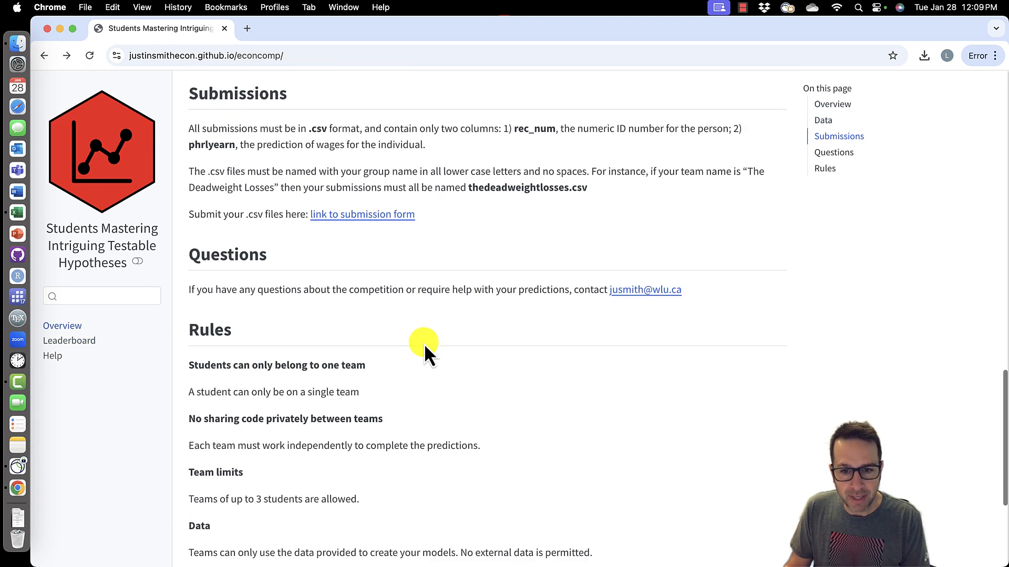